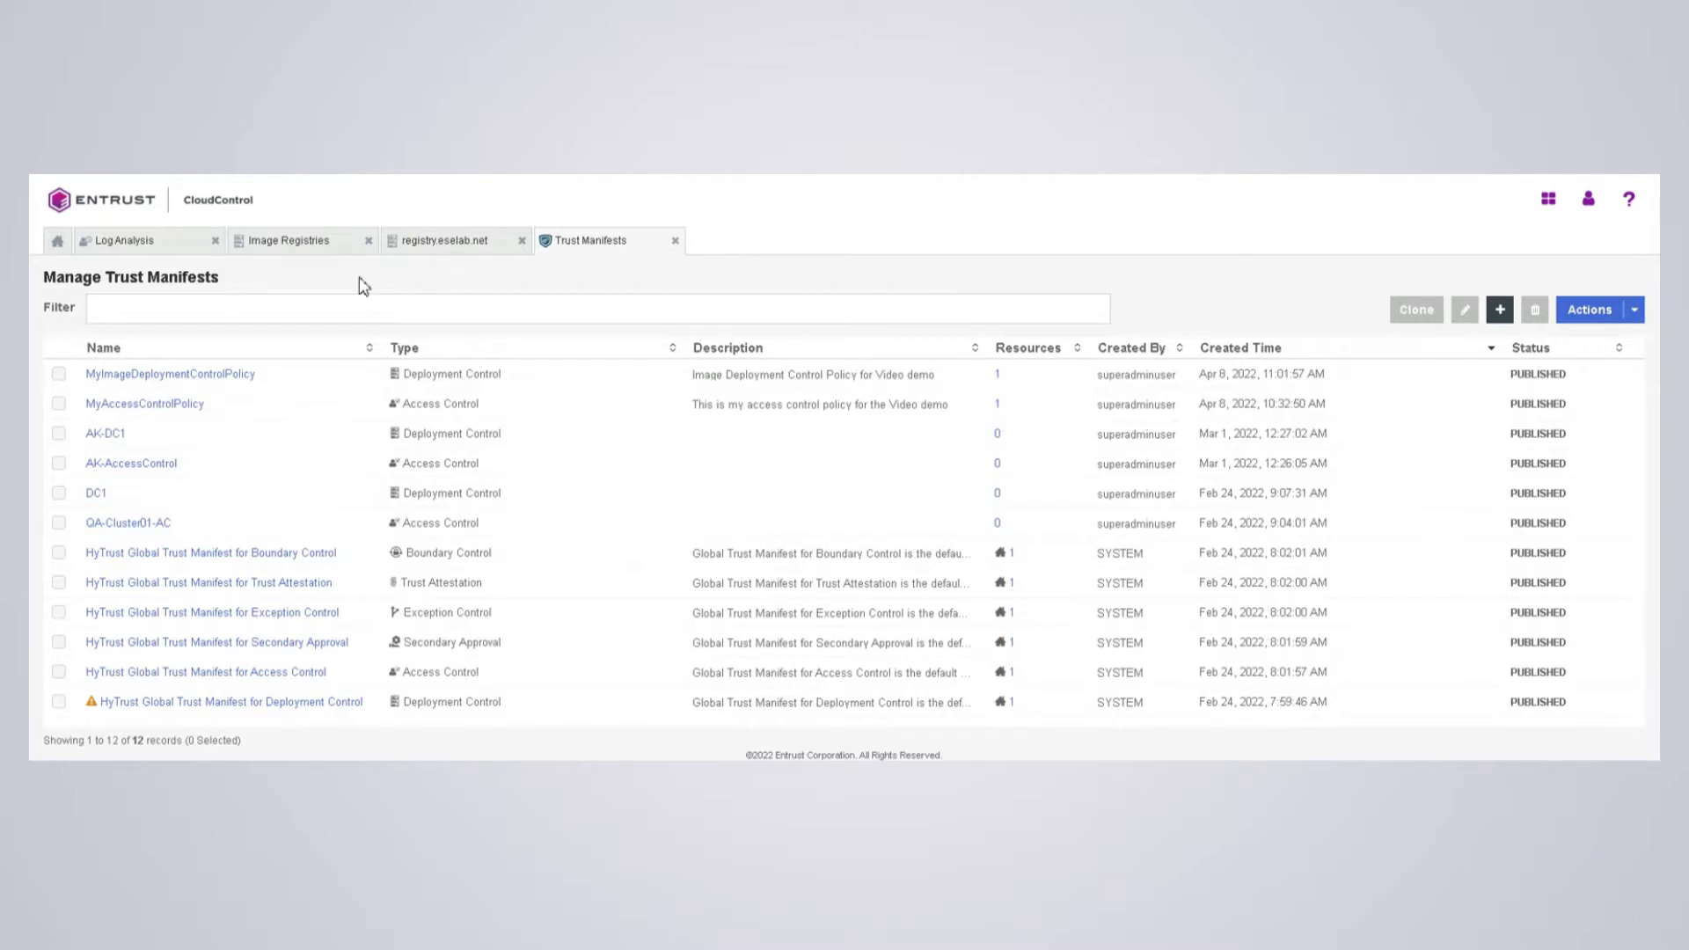
left_click(455, 247)
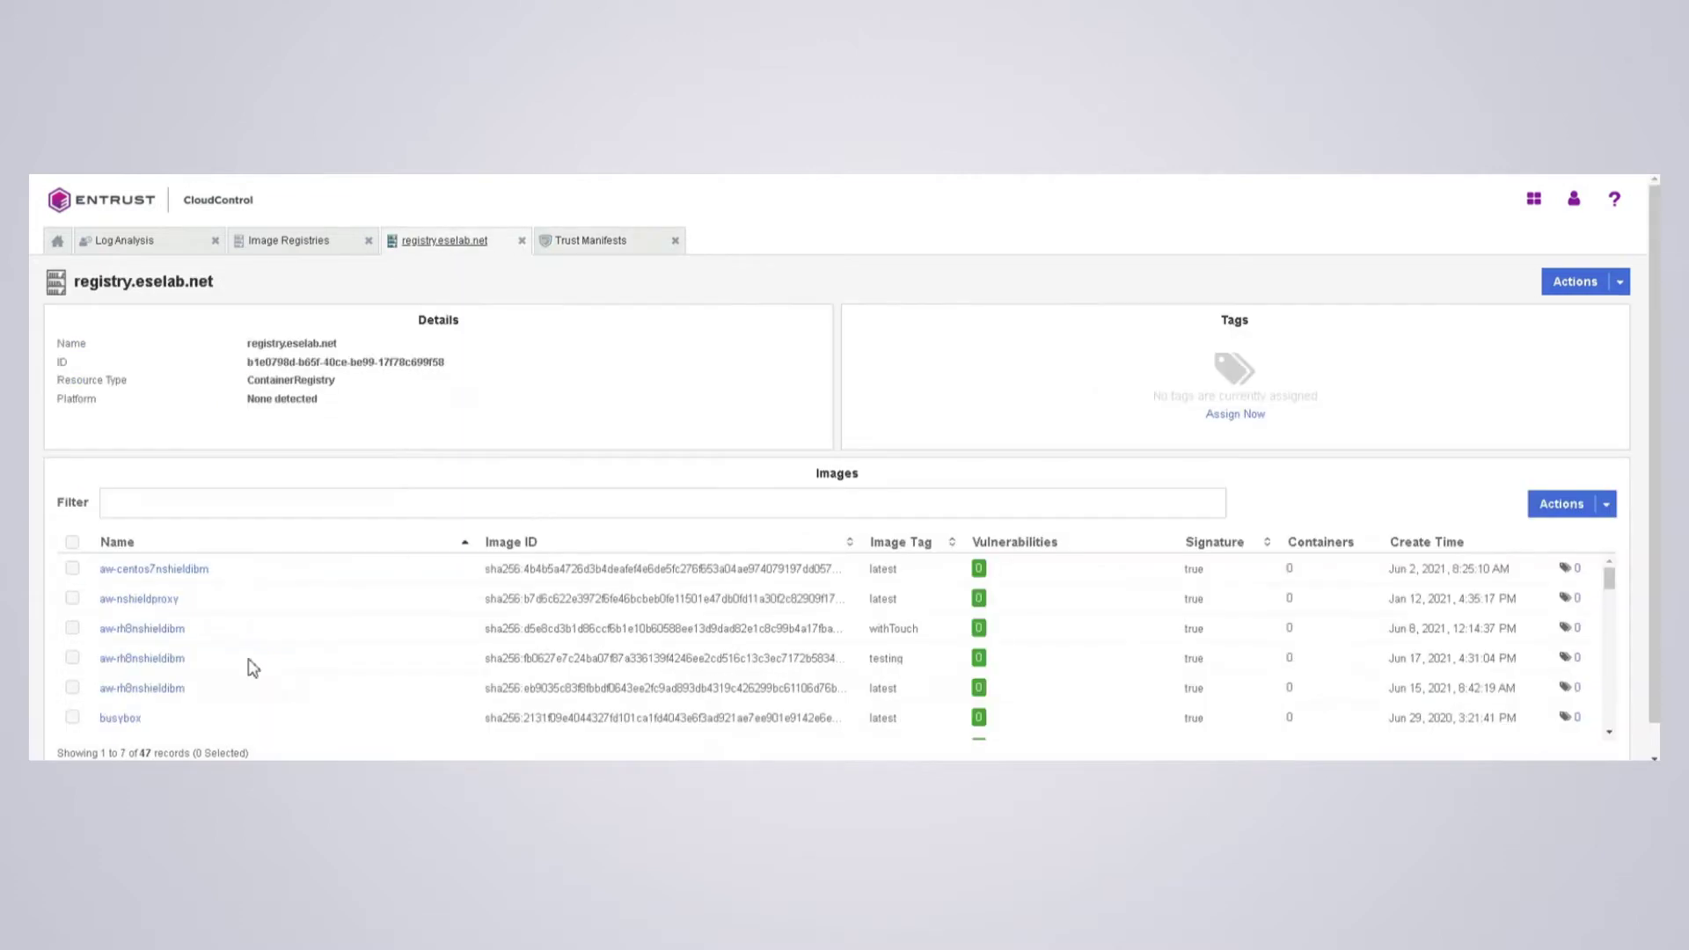
scroll(227, 644, "down", 5)
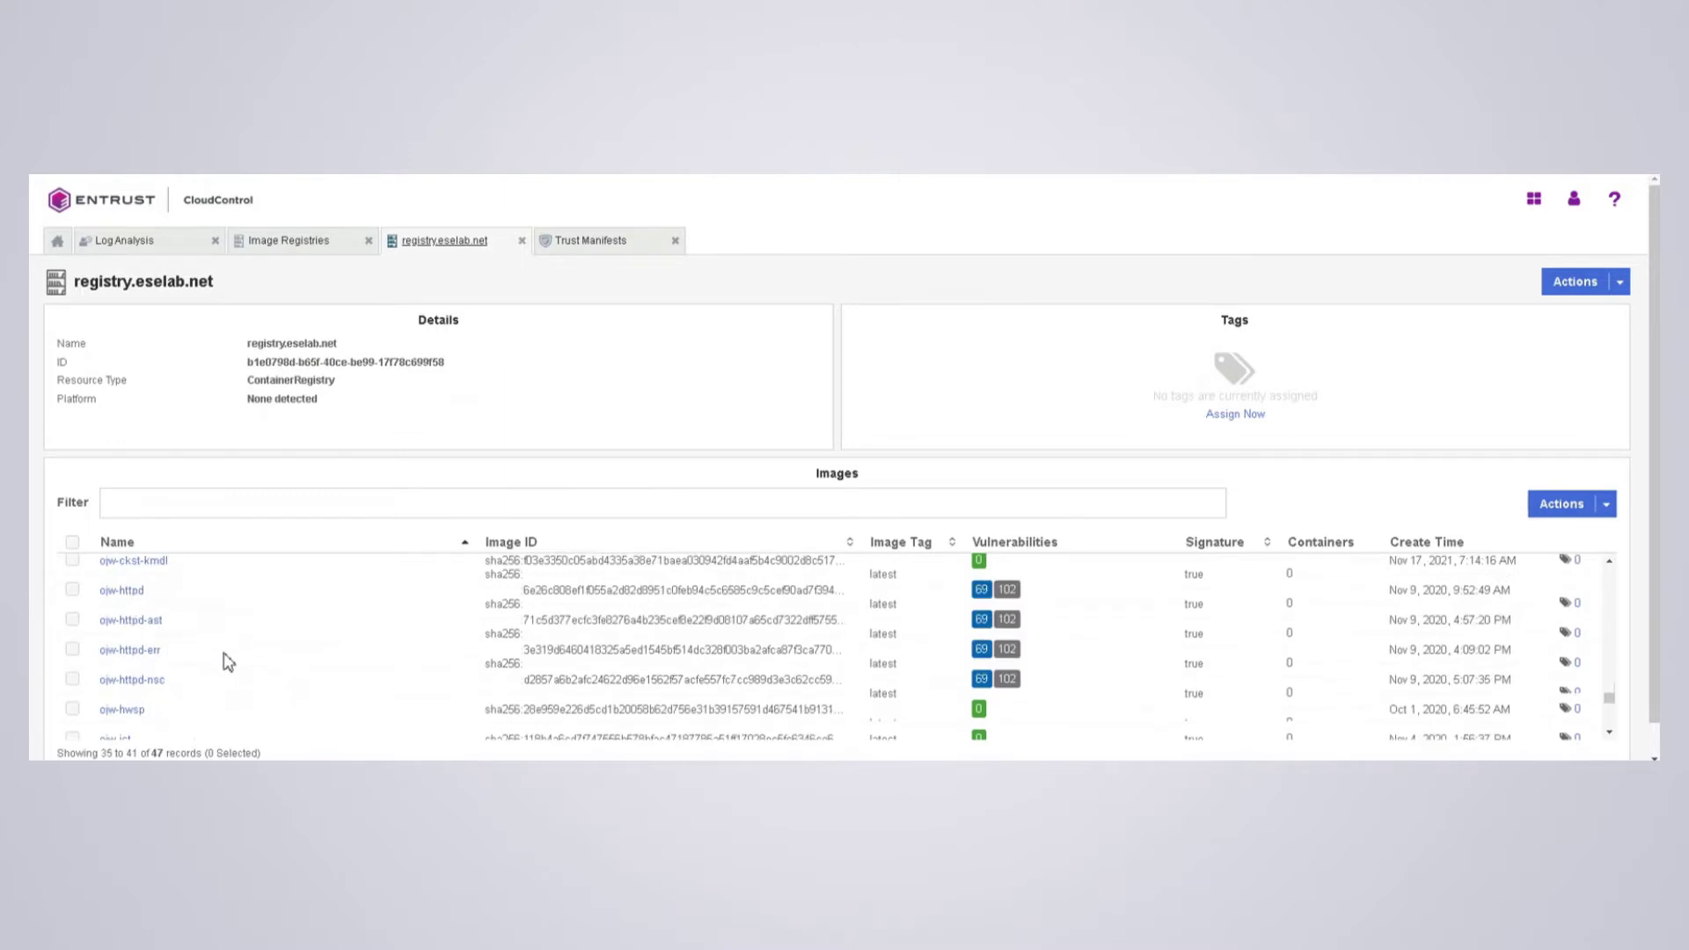
scroll(227, 644, "up", 5)
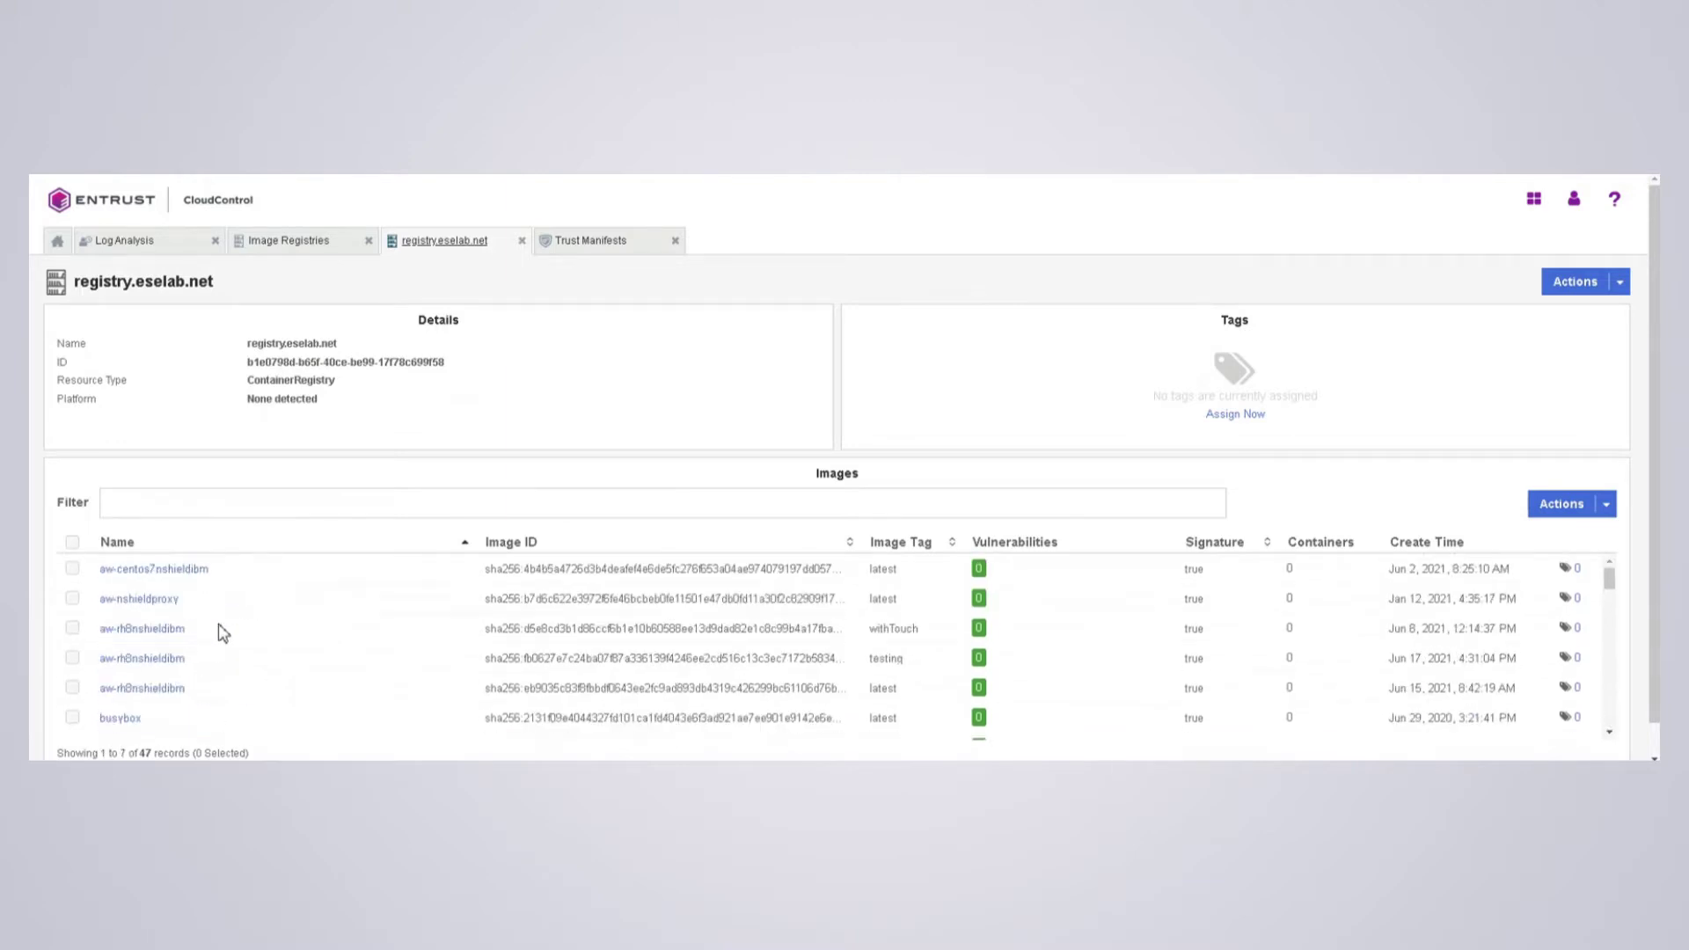
scroll(227, 622, "down", 12)
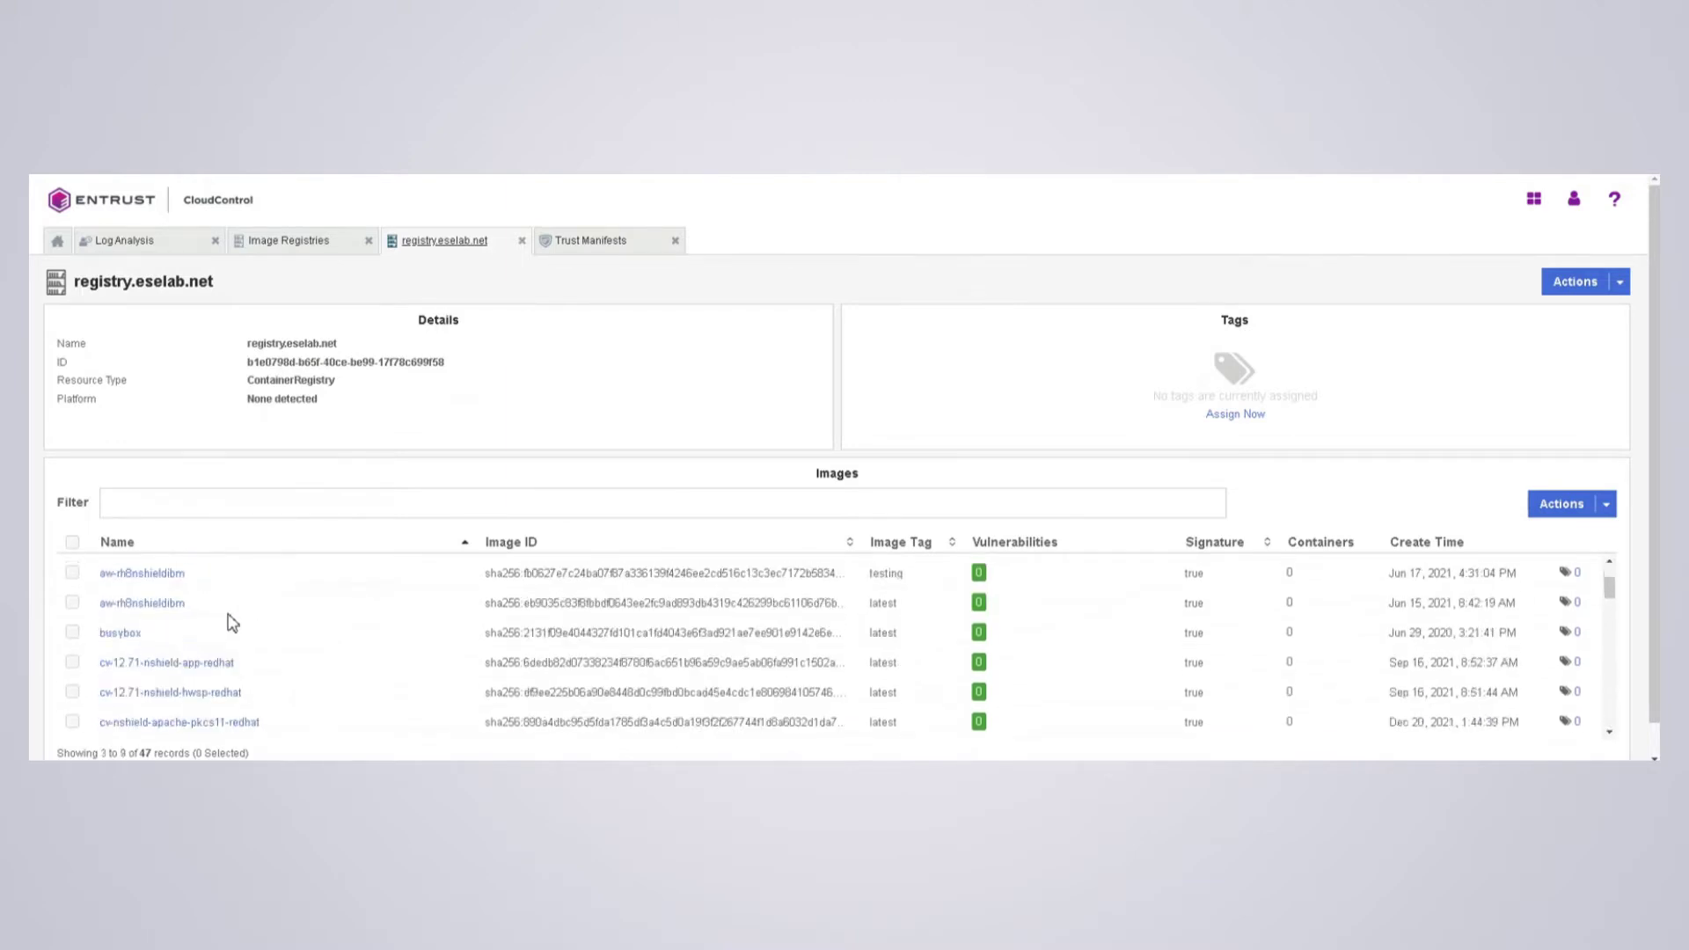
scroll(192, 690, "down", 12)
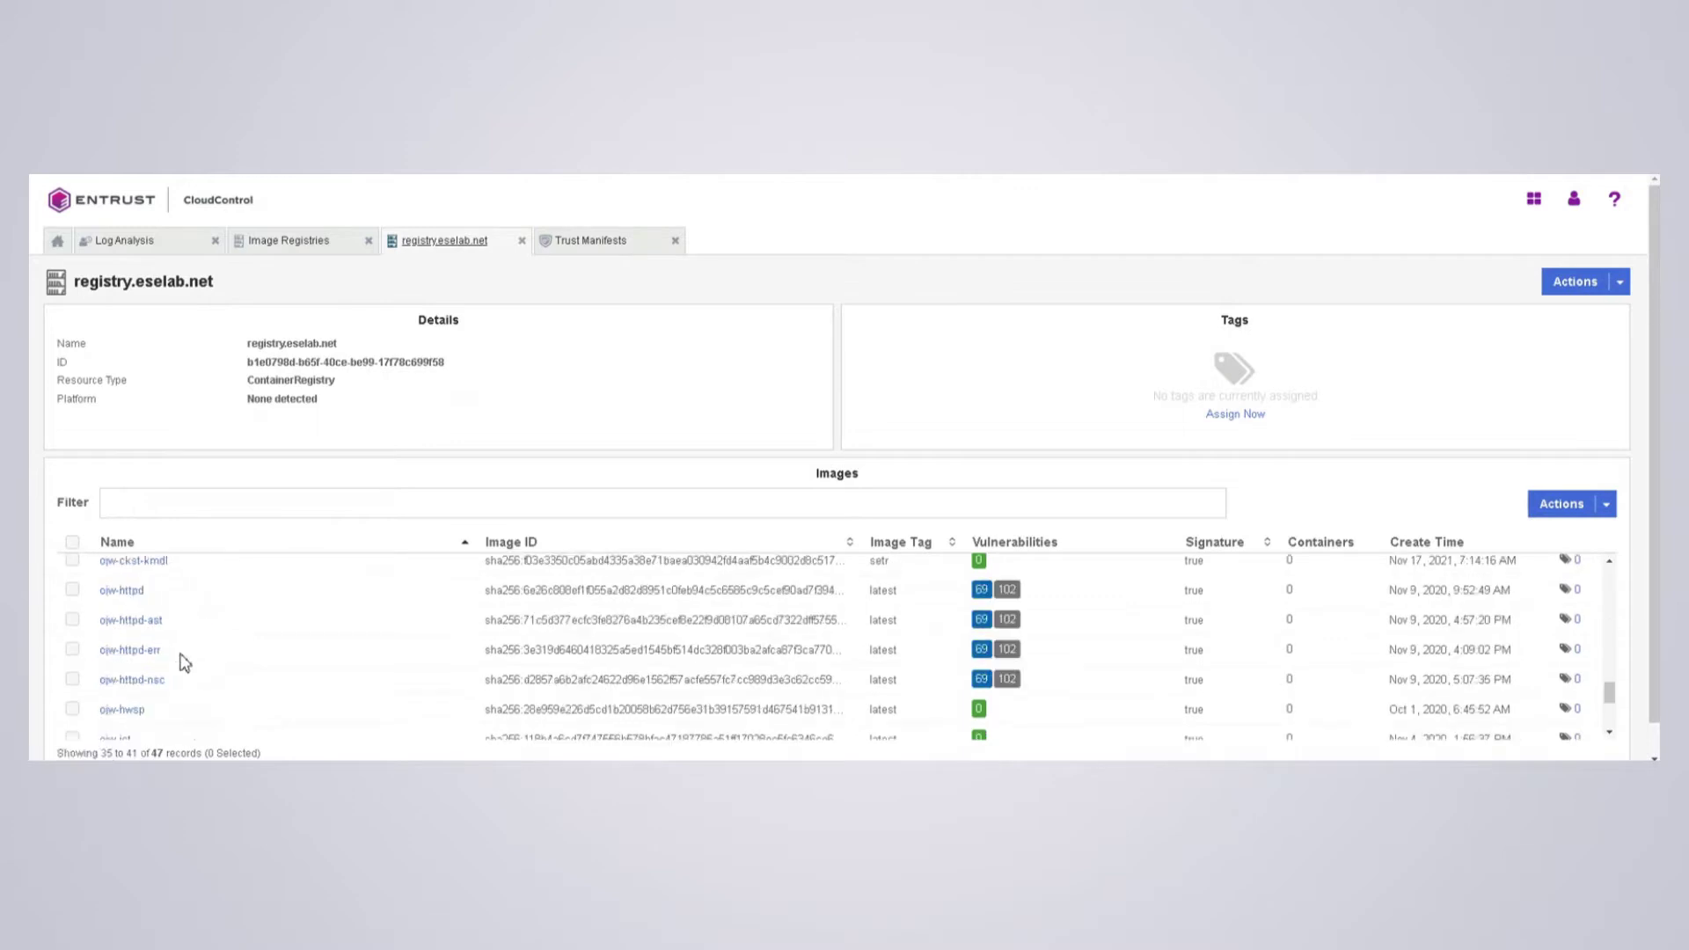
scroll(225, 640, "up", 12)
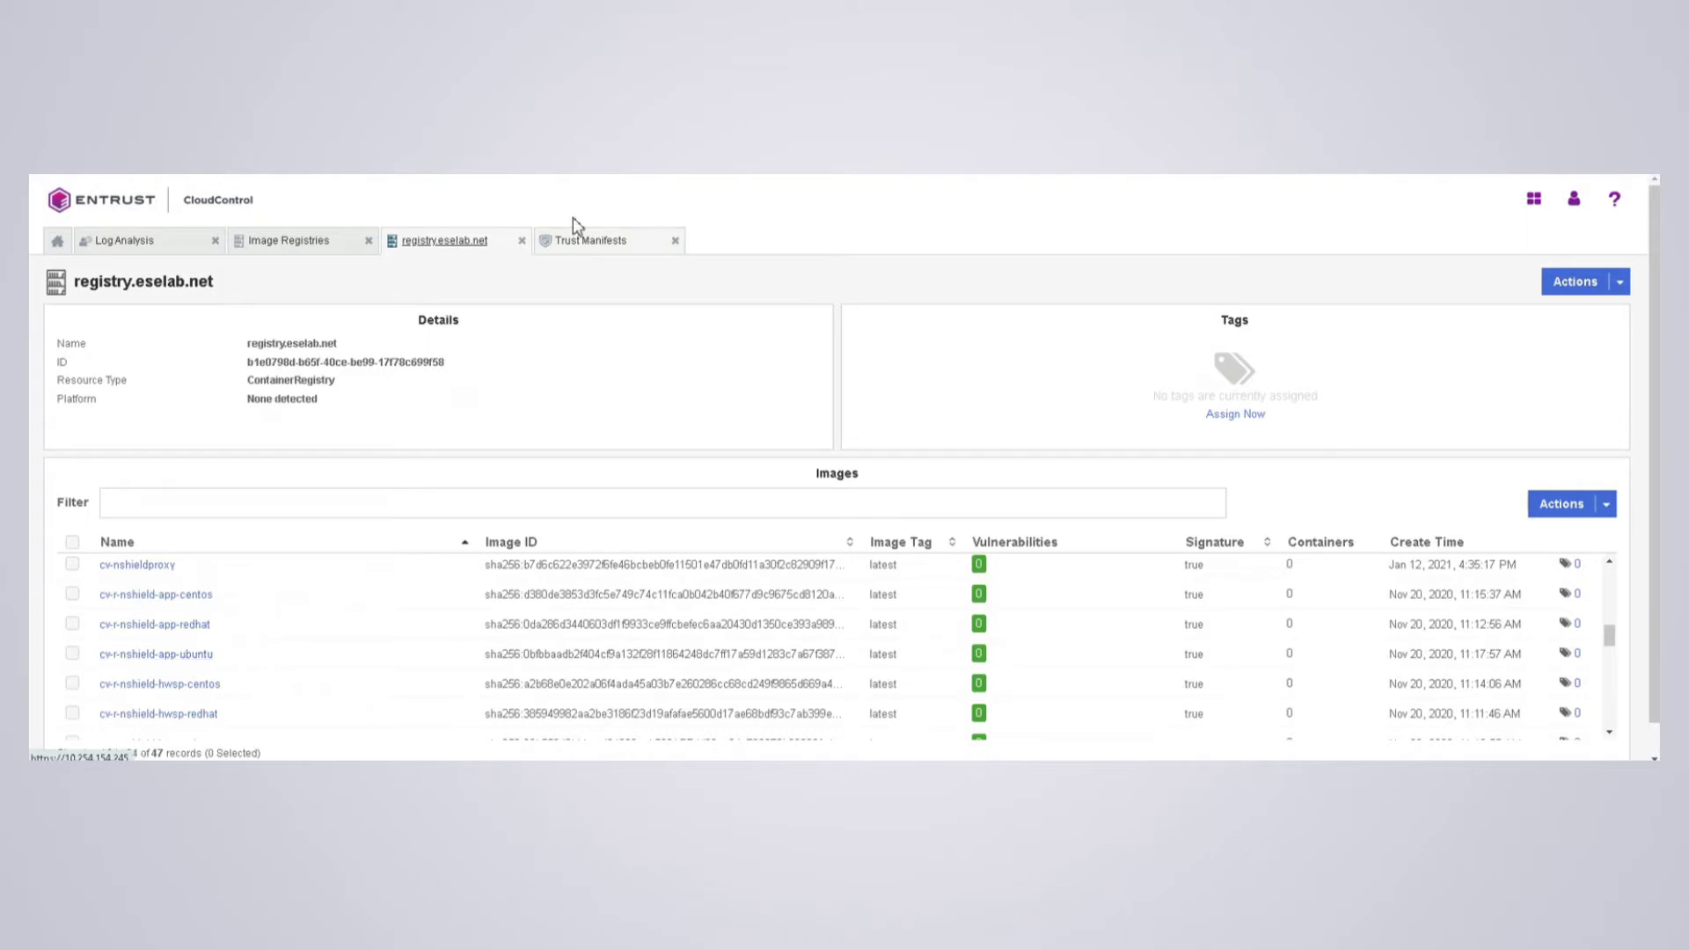
Open MyImageDeploymentControlPolicy from the Trust Manifests list and confirm editing the published manifest.
left_click(587, 245)
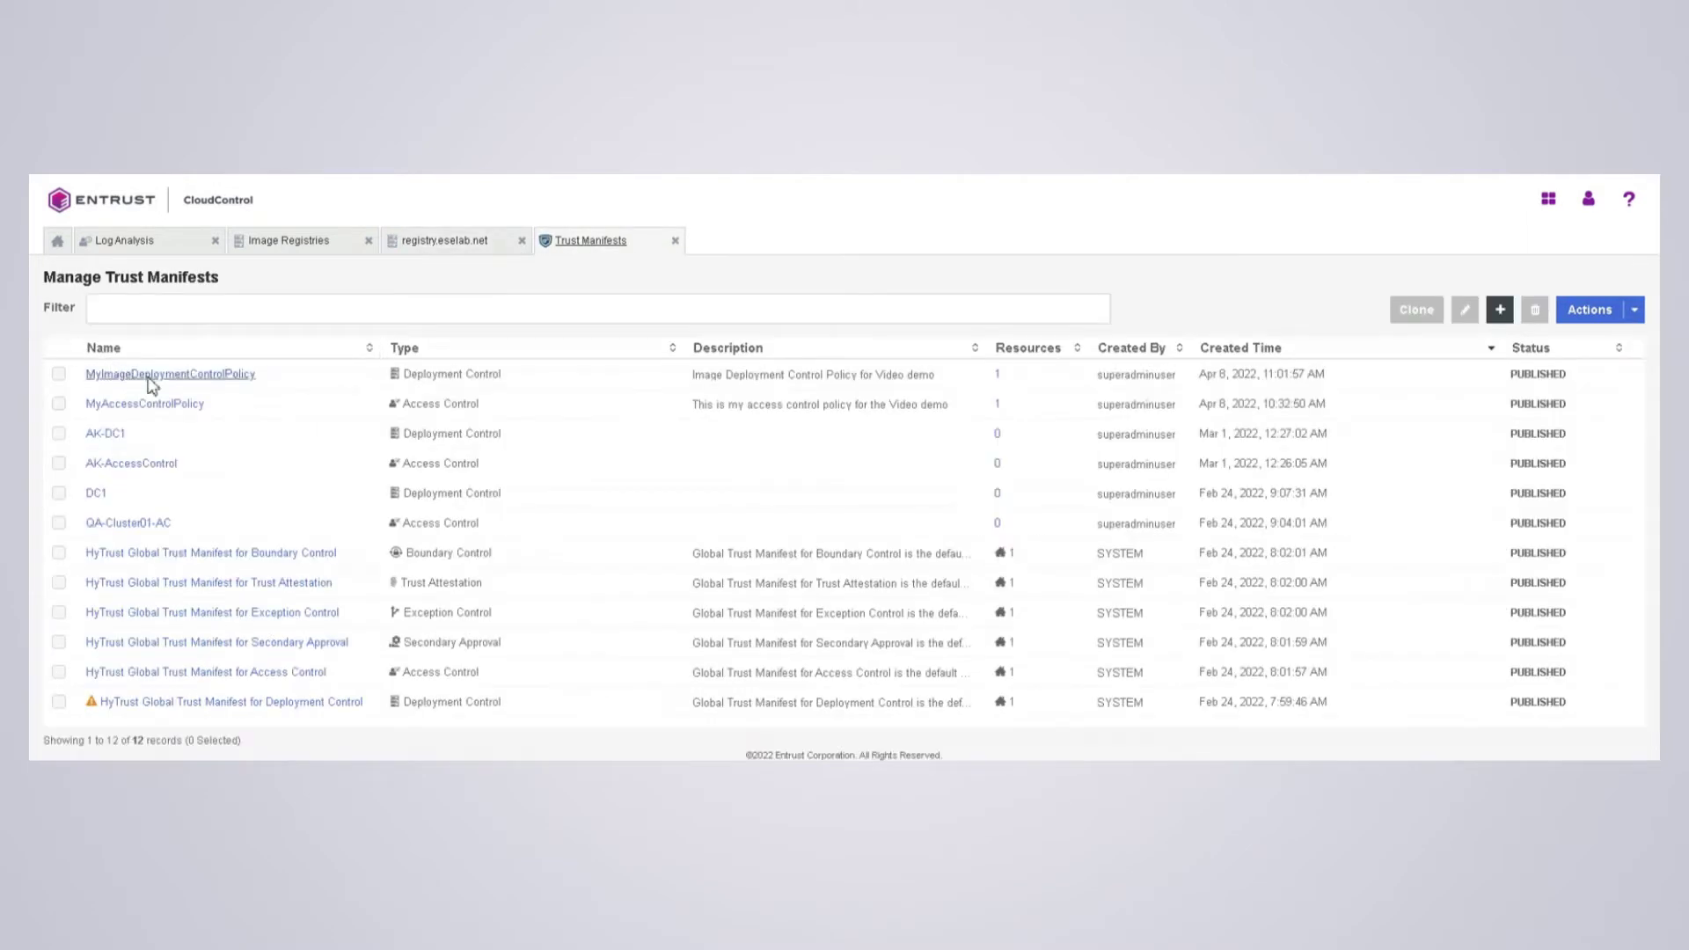
left_click(148, 377)
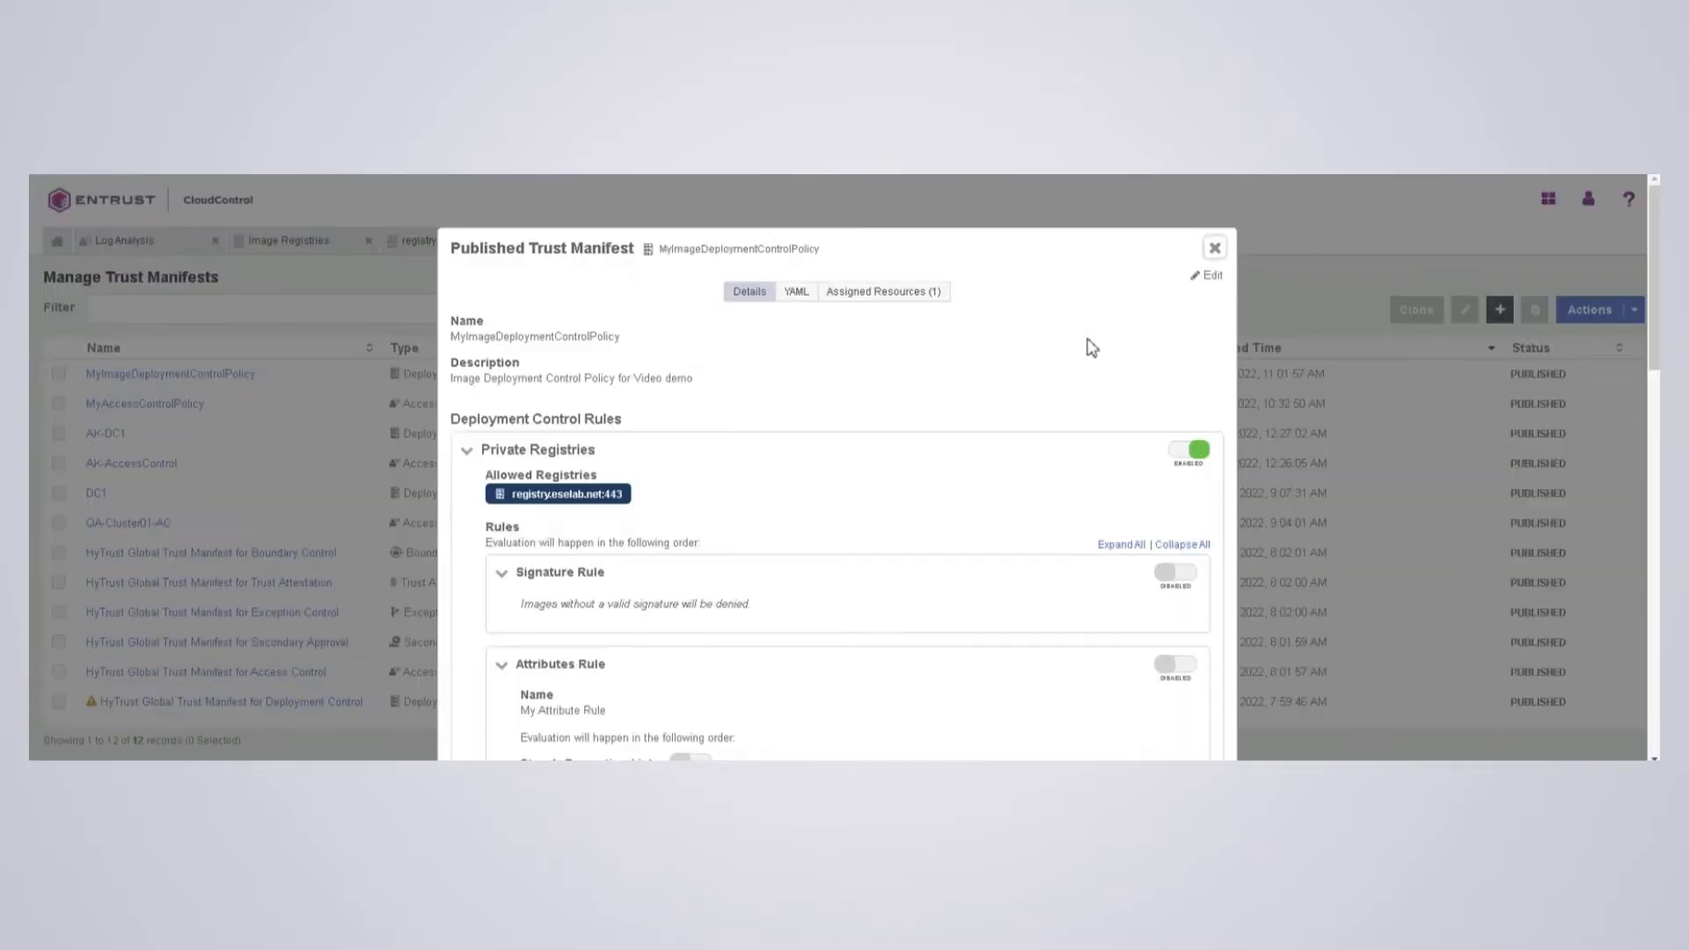
left_click(1211, 277)
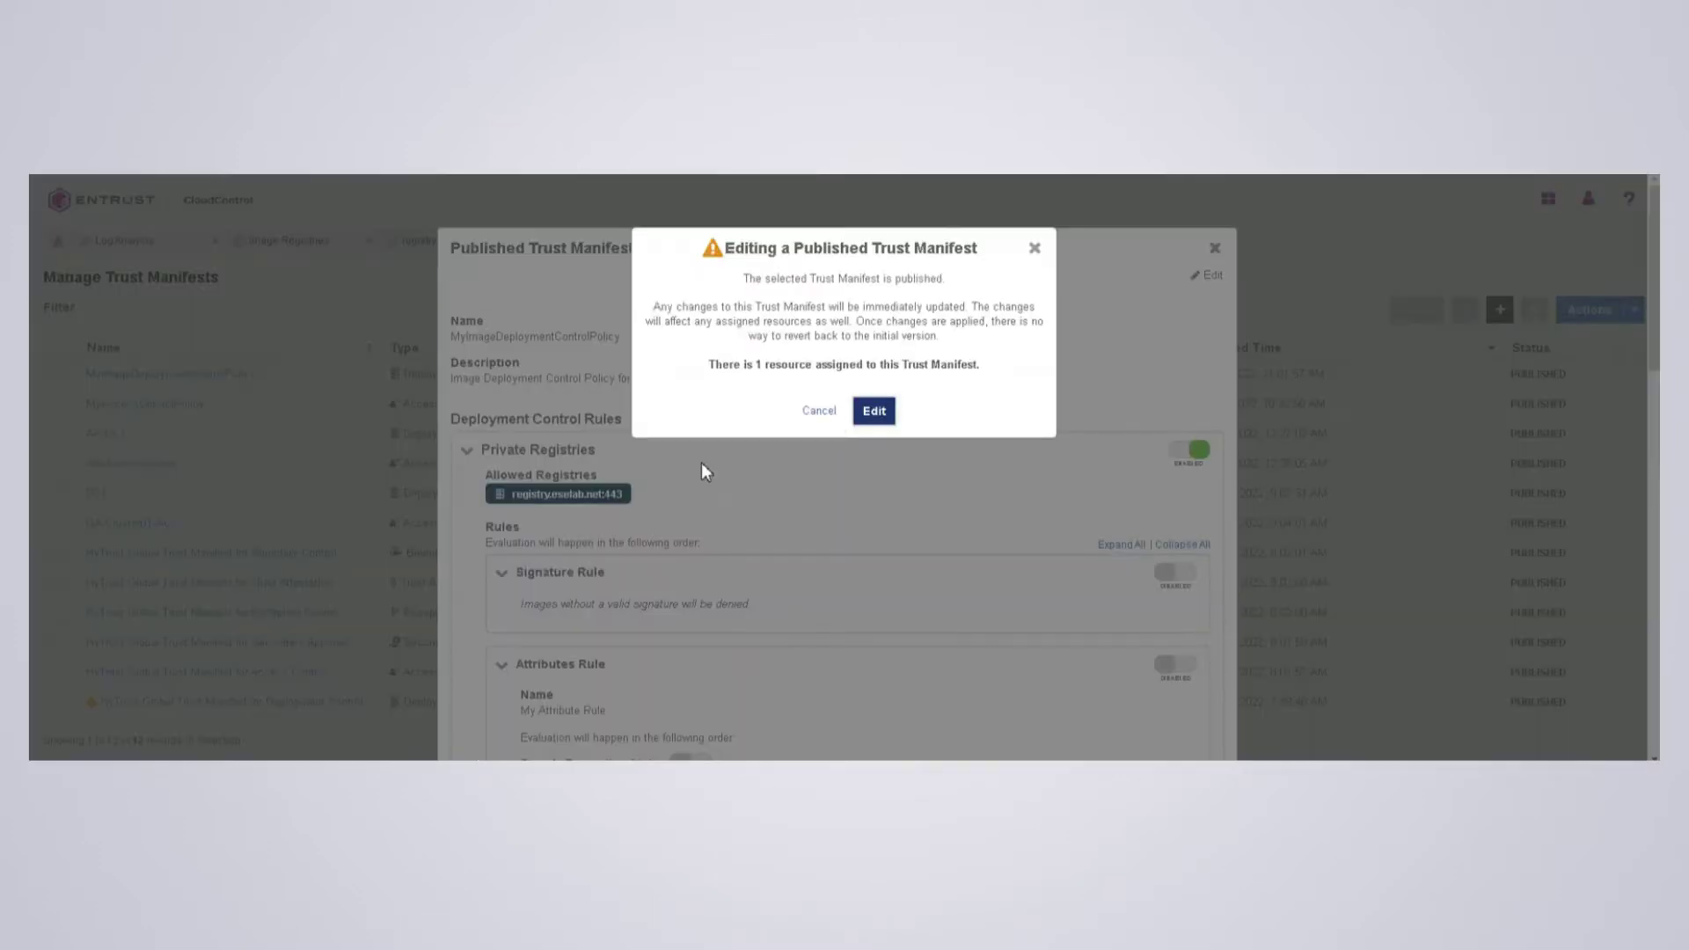
left_click(882, 410)
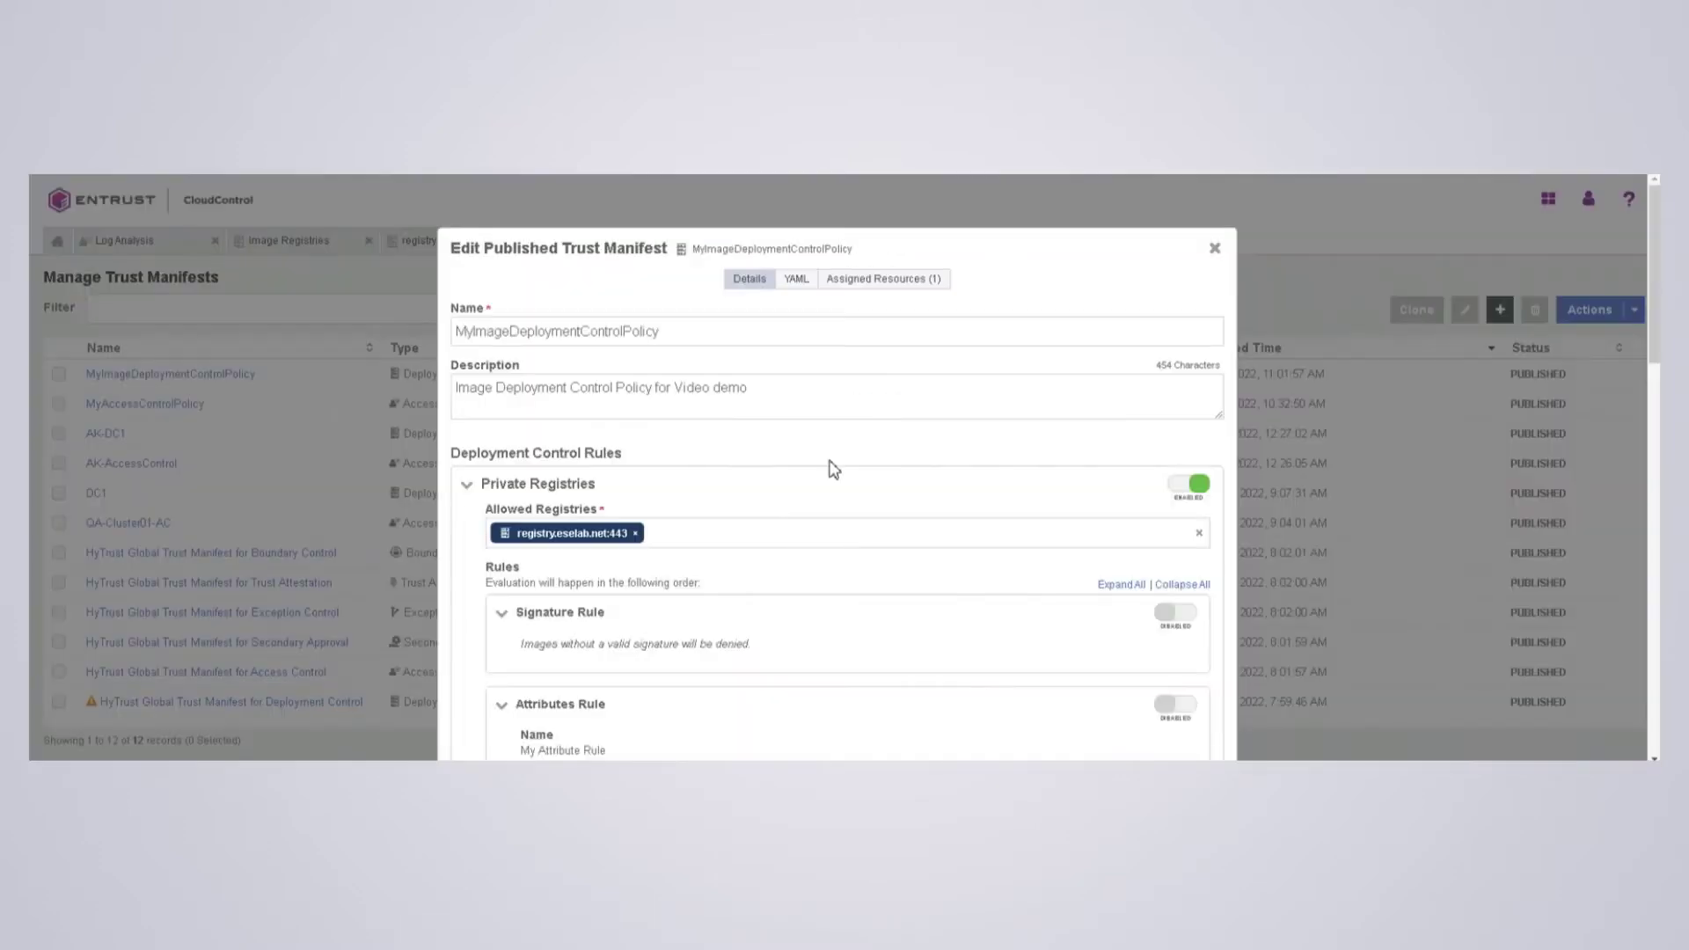
Collapse the Attributes and Vulnerabilities rule details, then switch the Attributes Rule on.
scroll(742, 549, "down", 5)
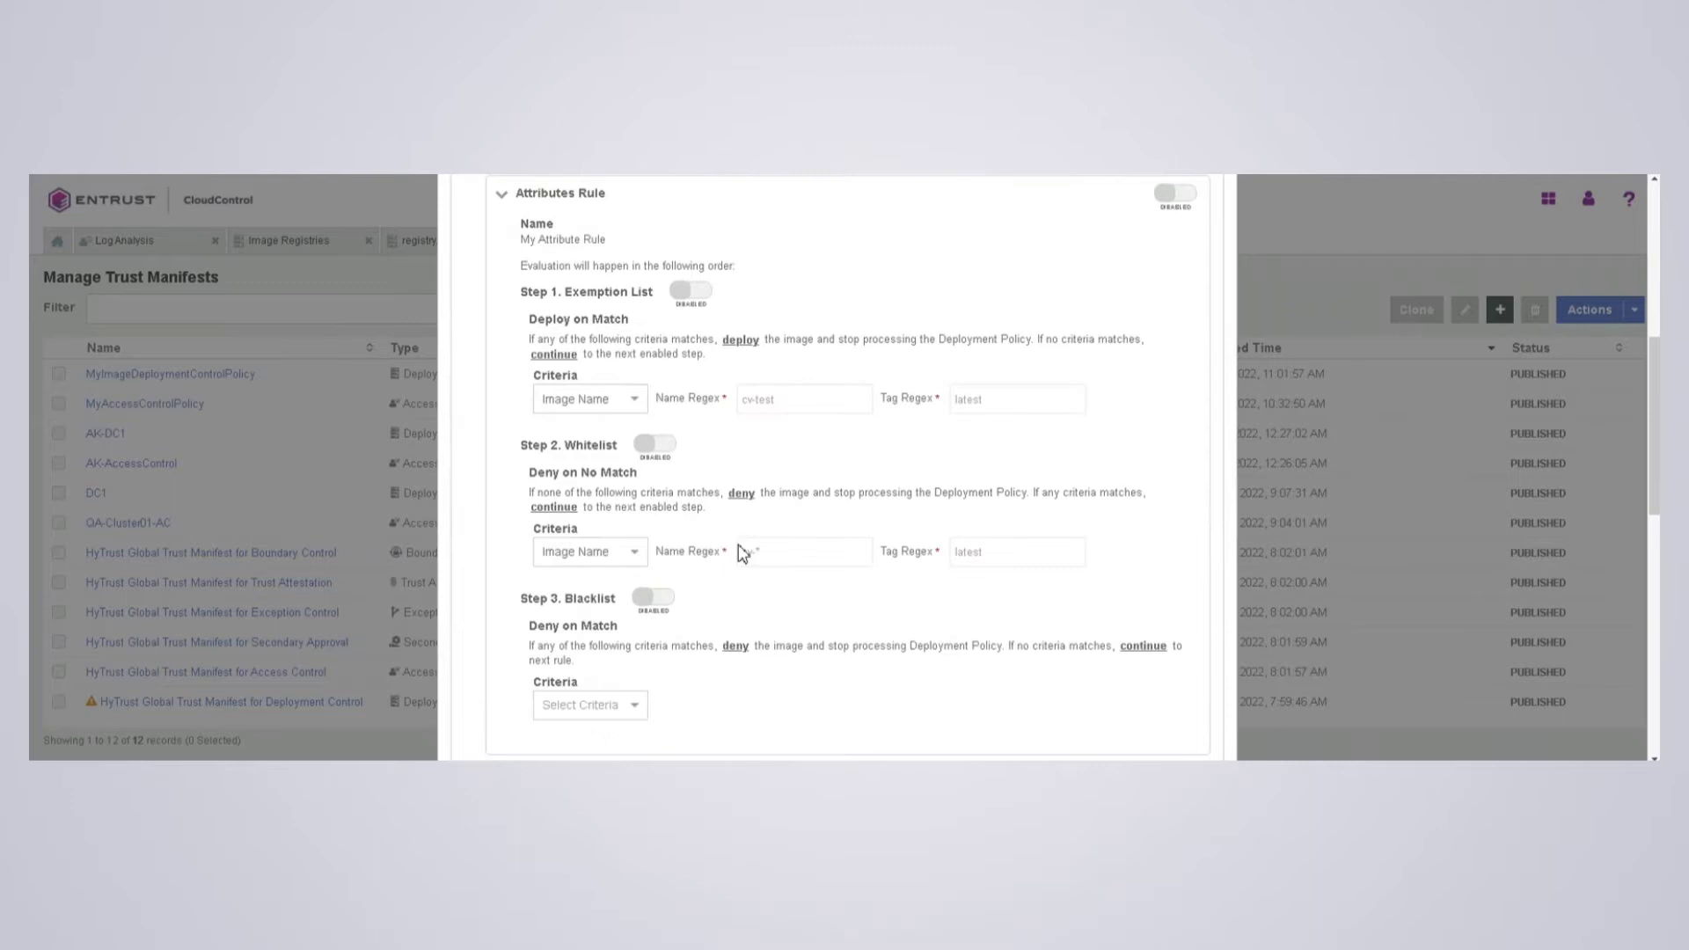
scroll(741, 551, "up", 5)
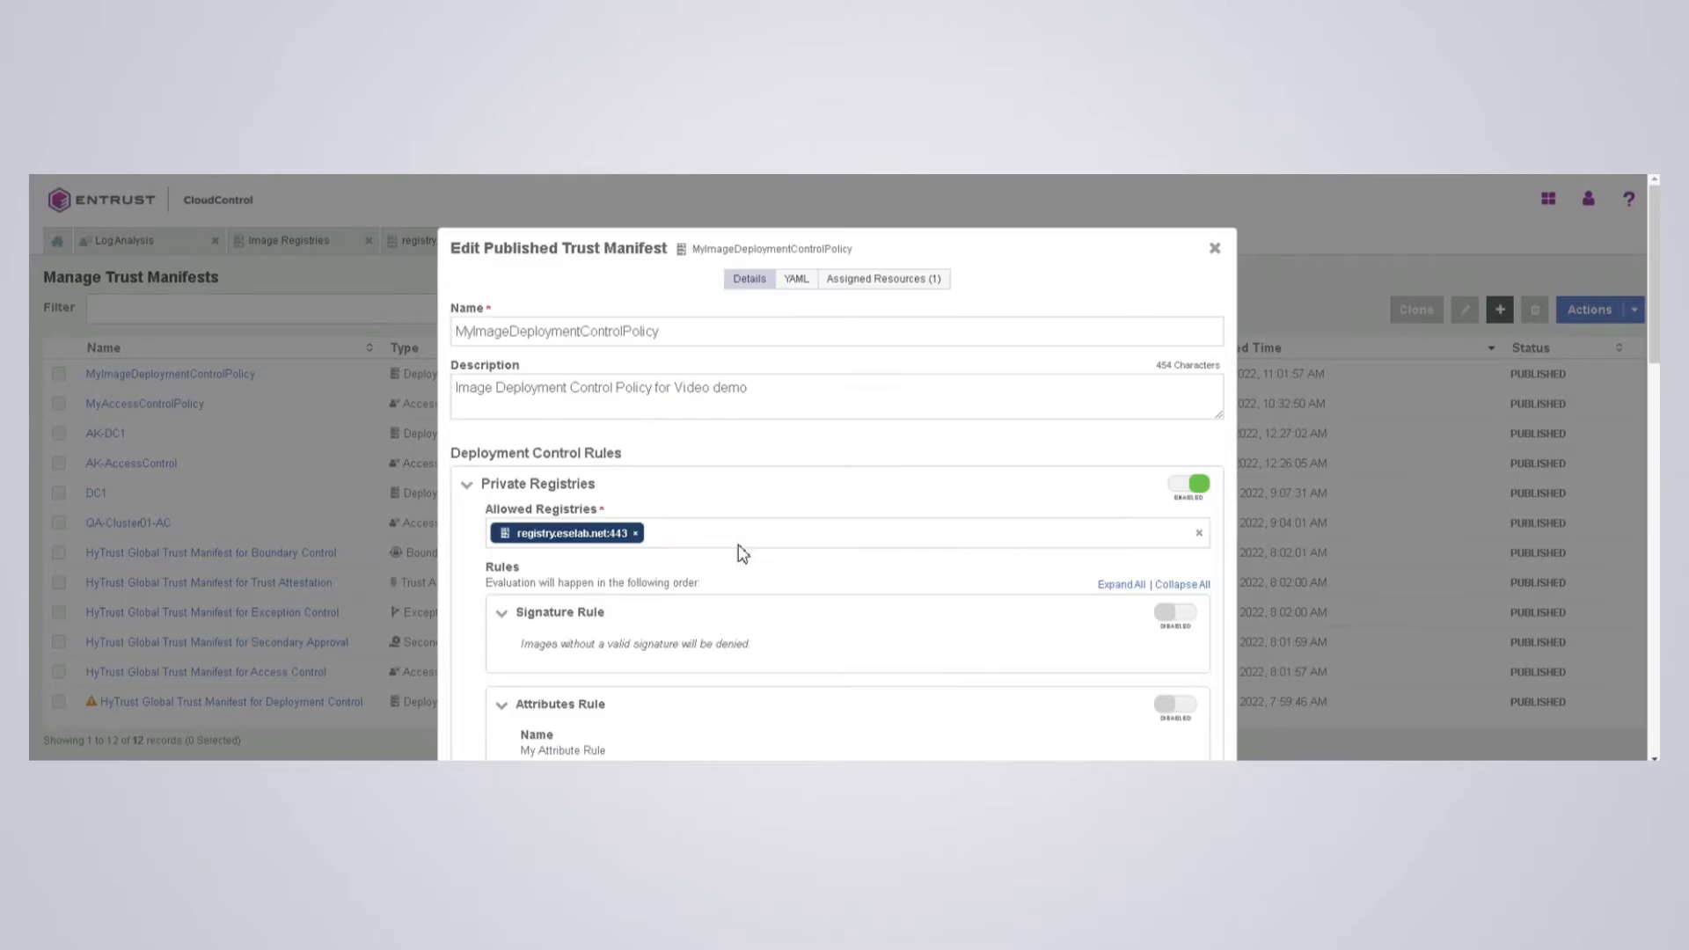
left_click(502, 706)
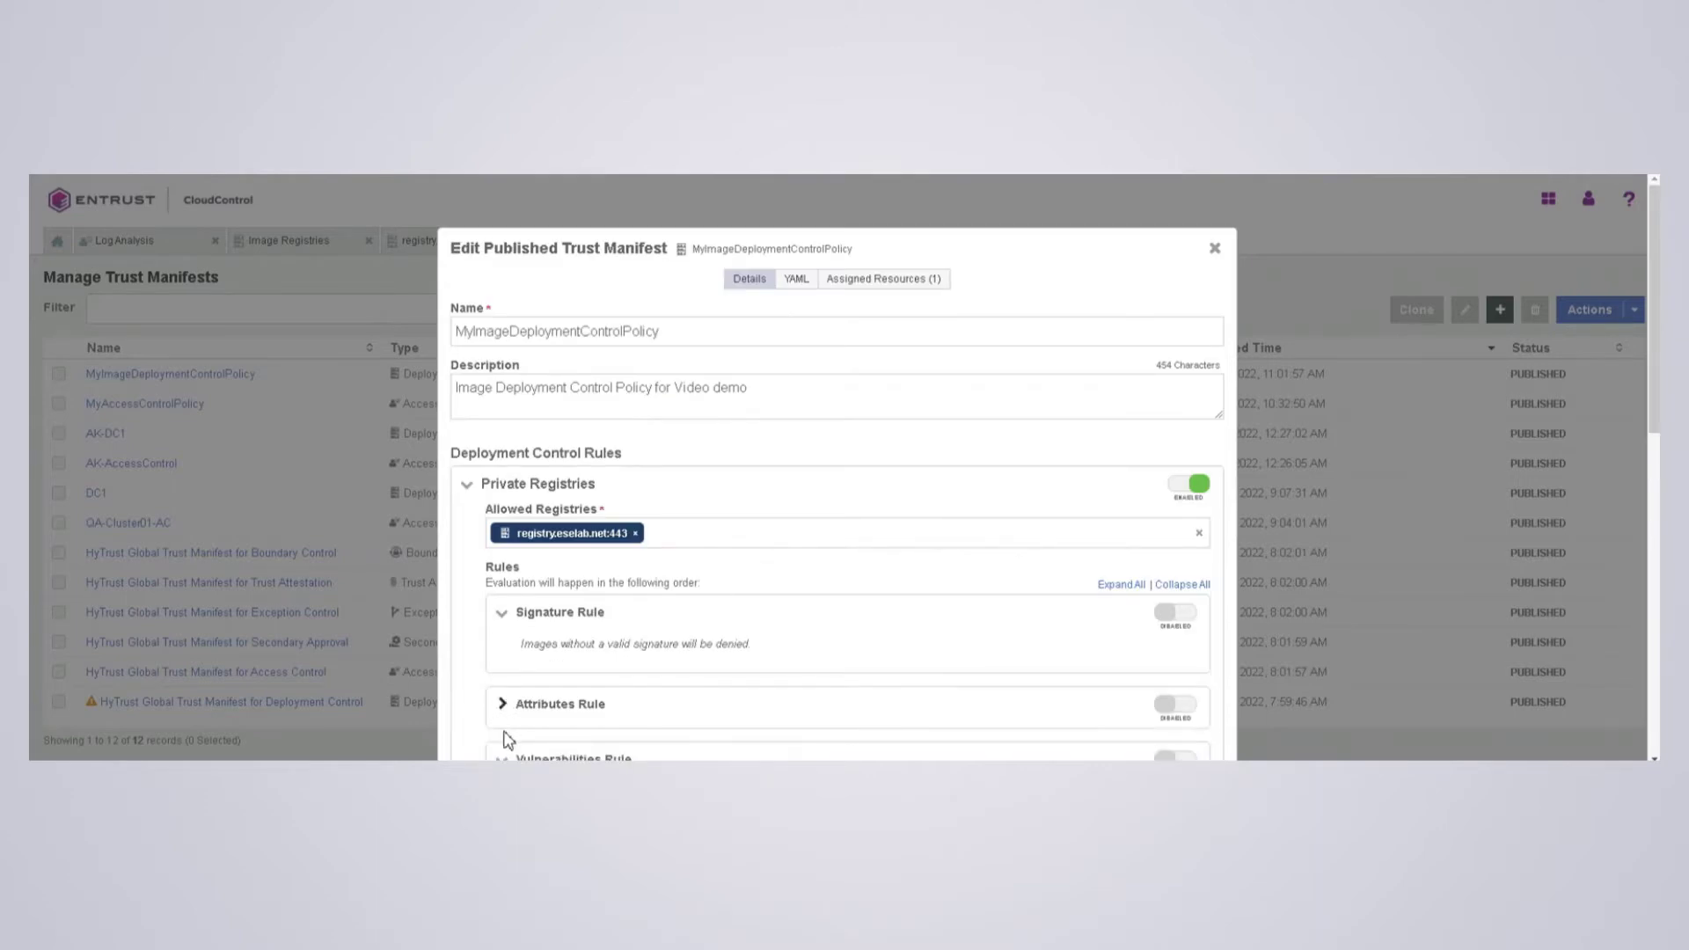
left_click(501, 758)
scroll(642, 674, "down", 4)
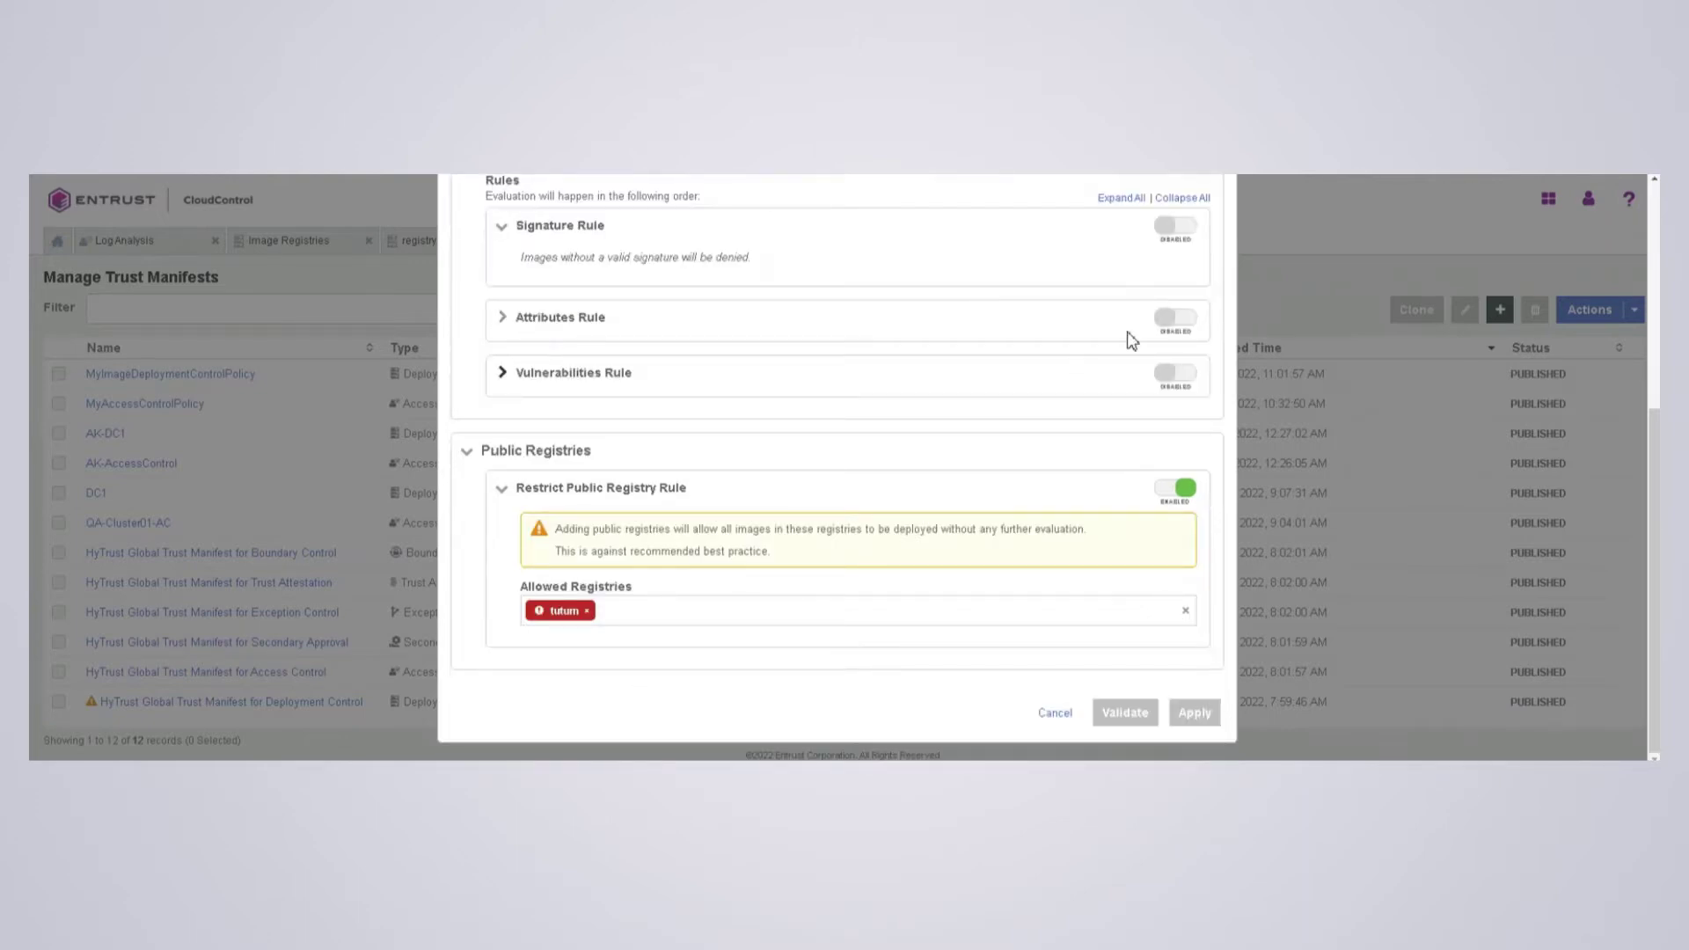
left_click(1176, 320)
Expand the Attributes Rule and enable its Step 1 Exemption List and Step 2 Whitelist.
left_click(503, 318)
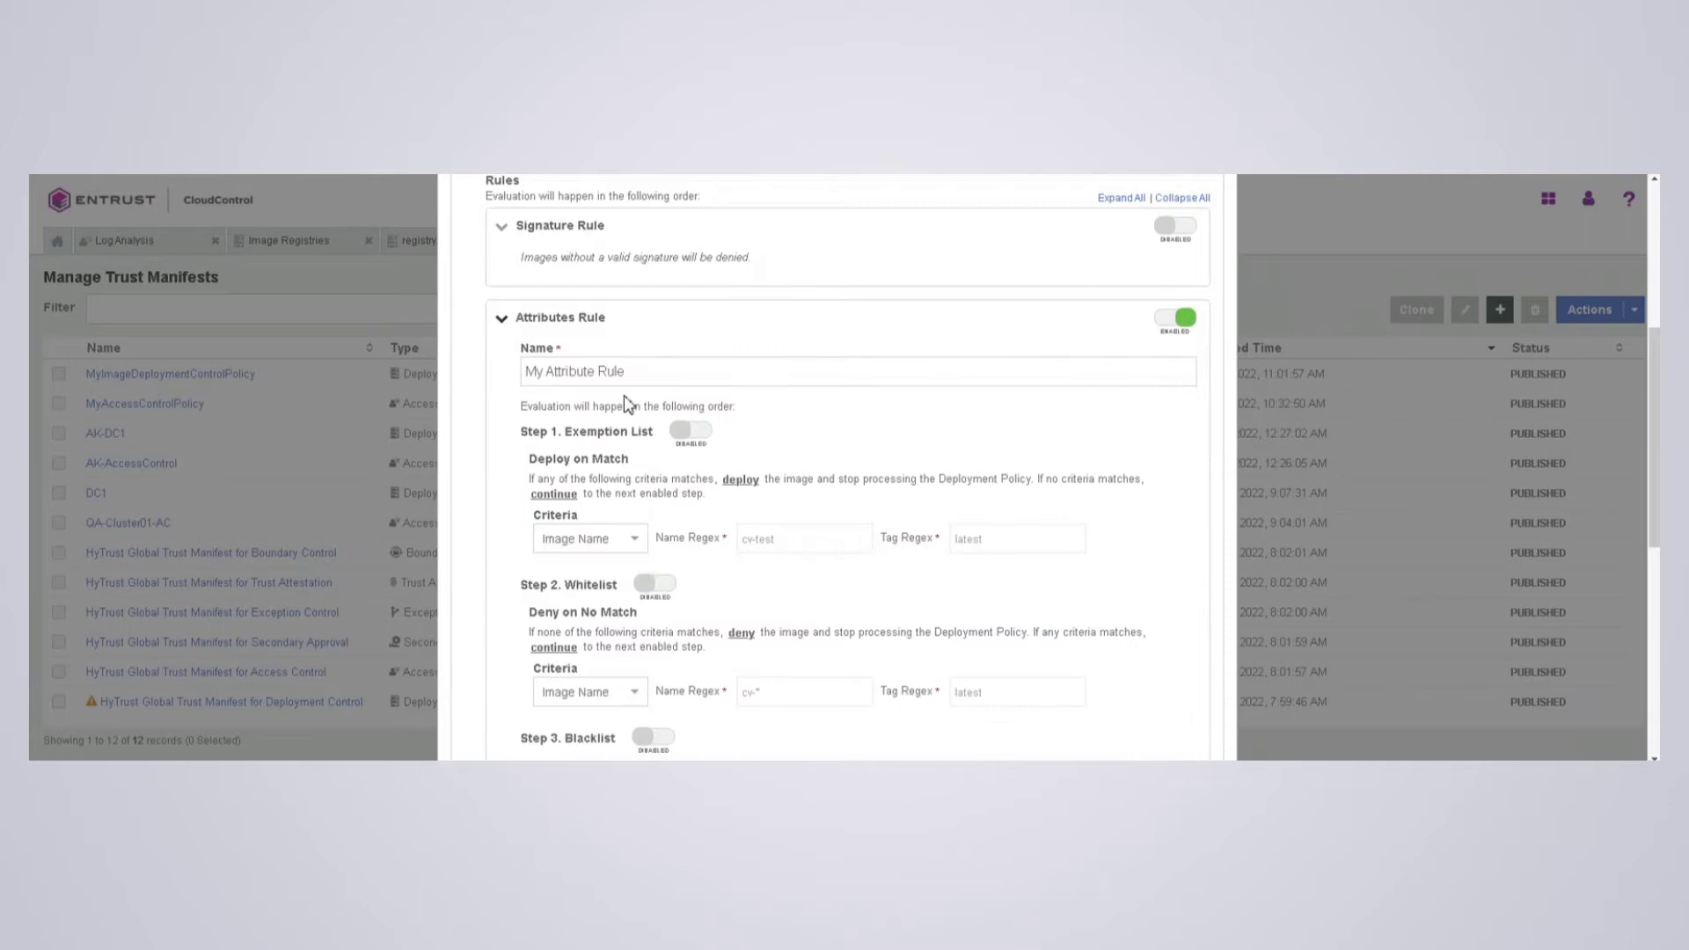
left_click(699, 438)
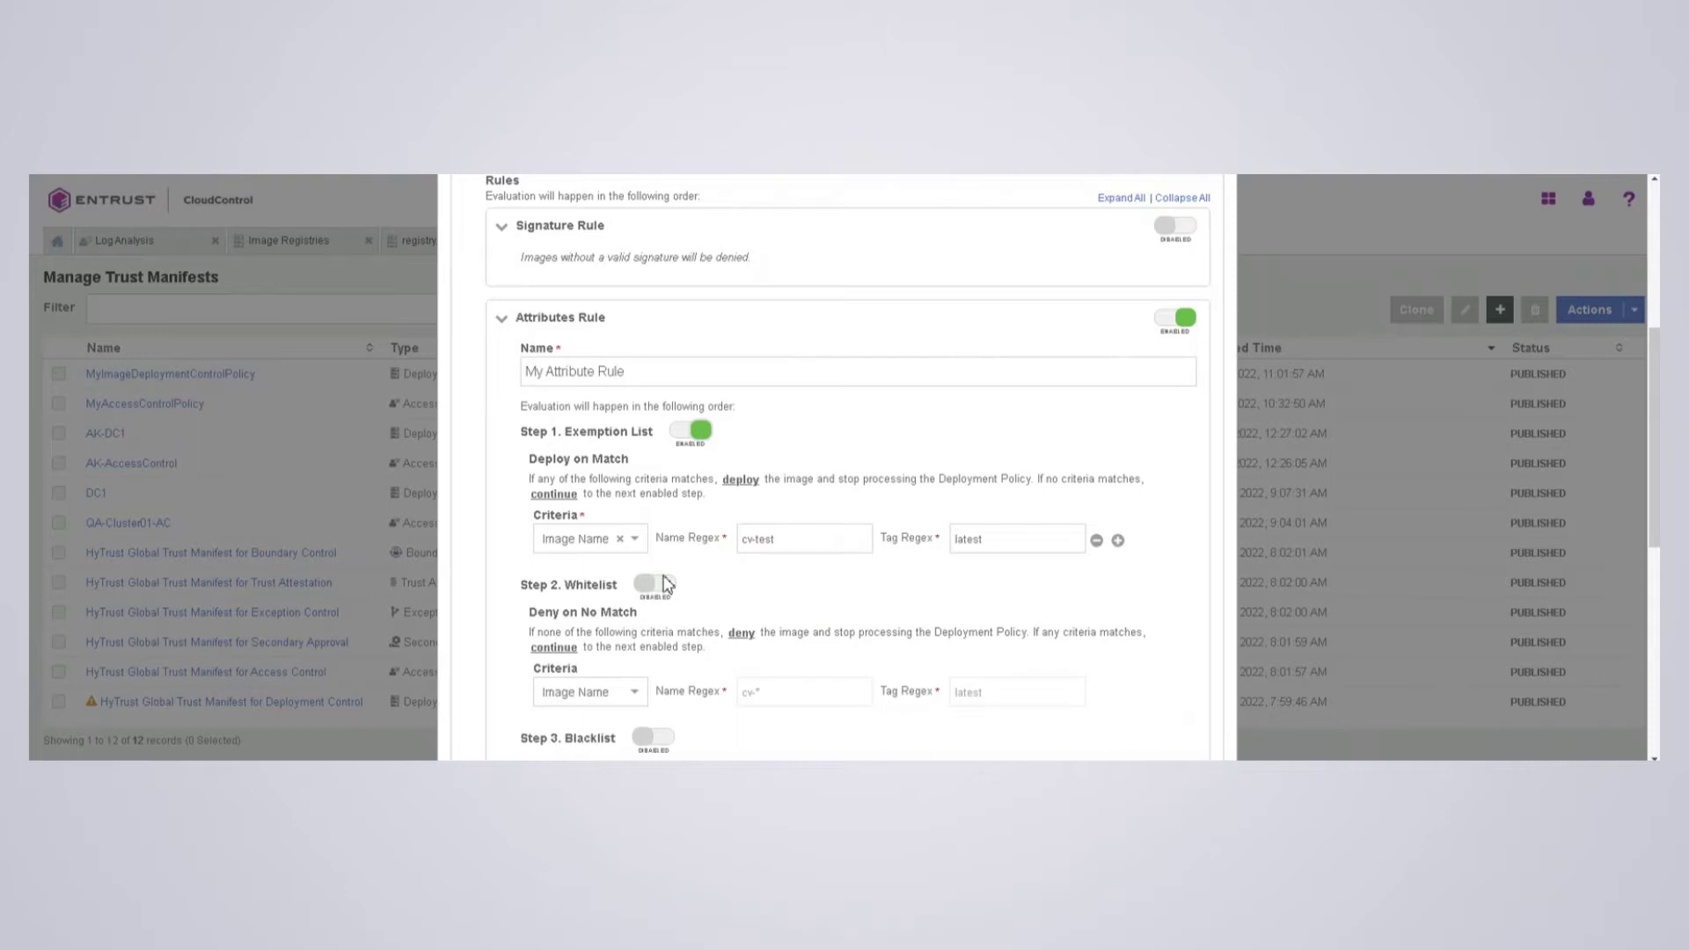
left_click(666, 585)
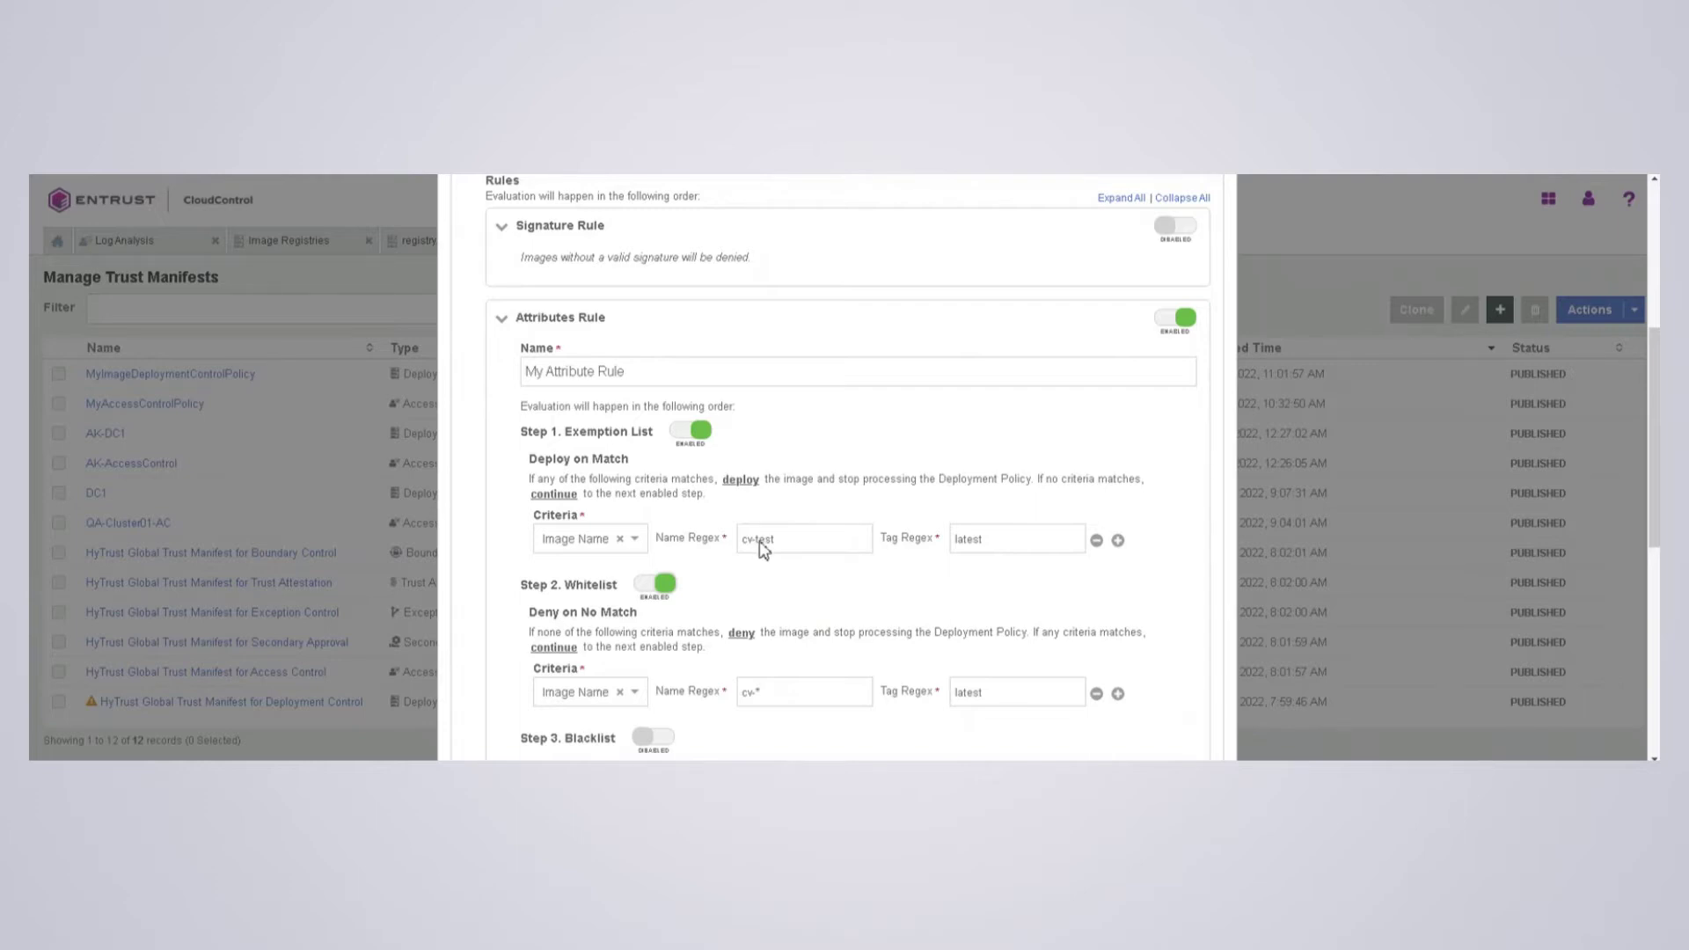
Apply and confirm the changes to MyImageDeploymentControlPolicy.
scroll(783, 572, "down", 6)
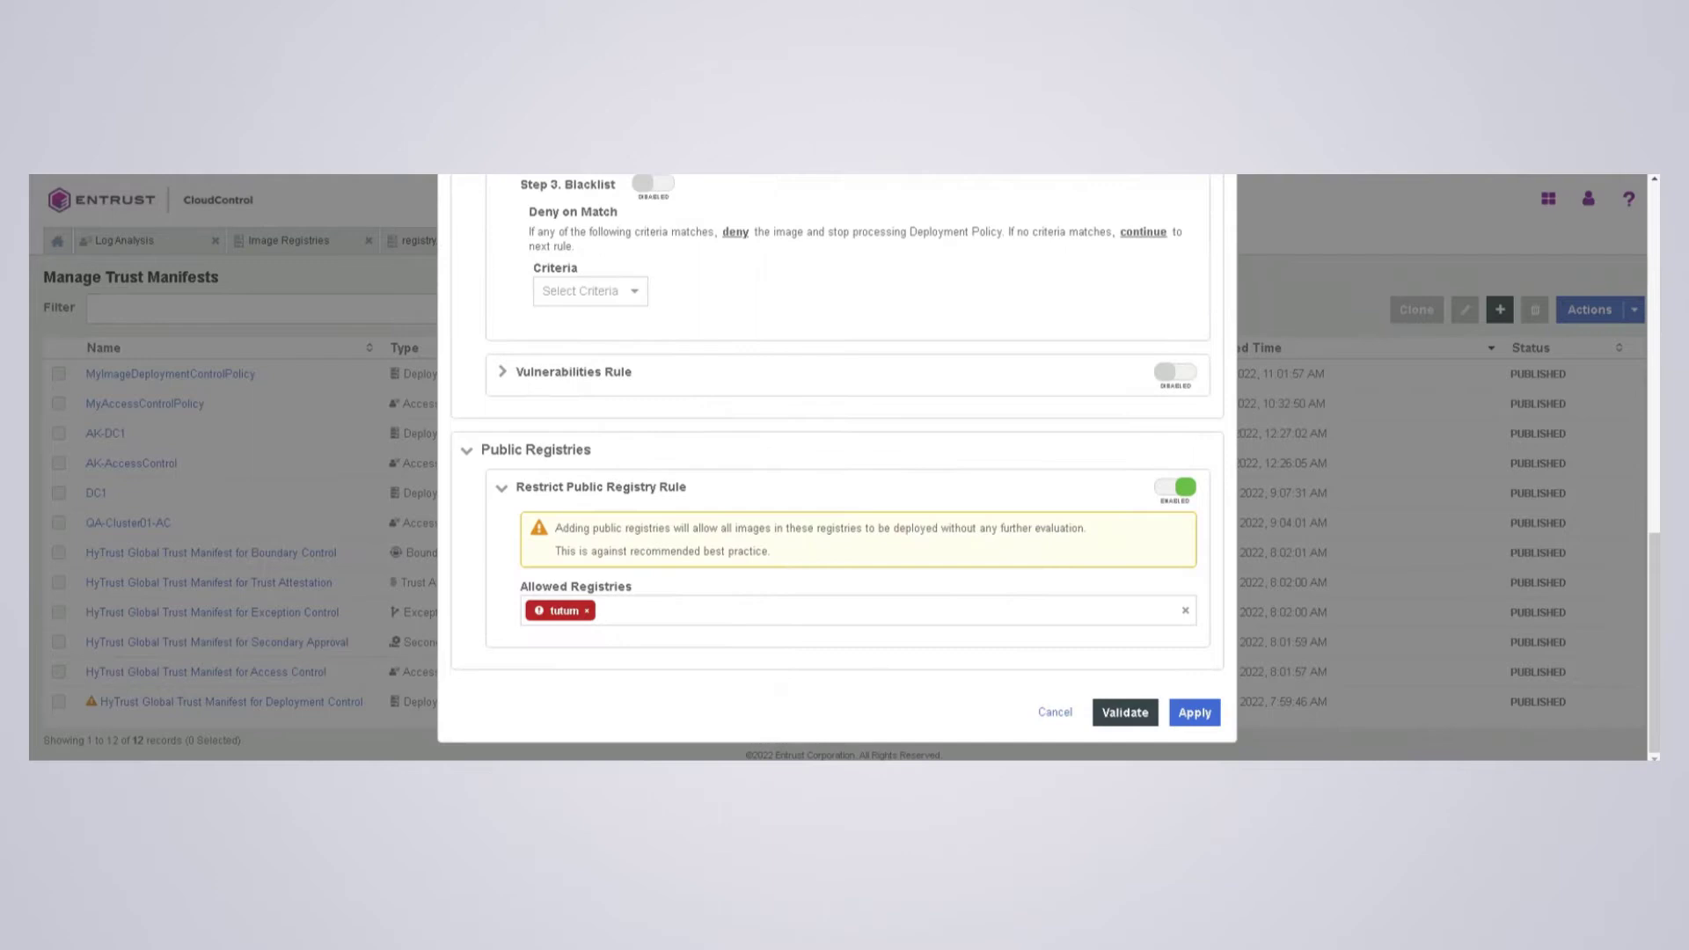
left_click(1202, 712)
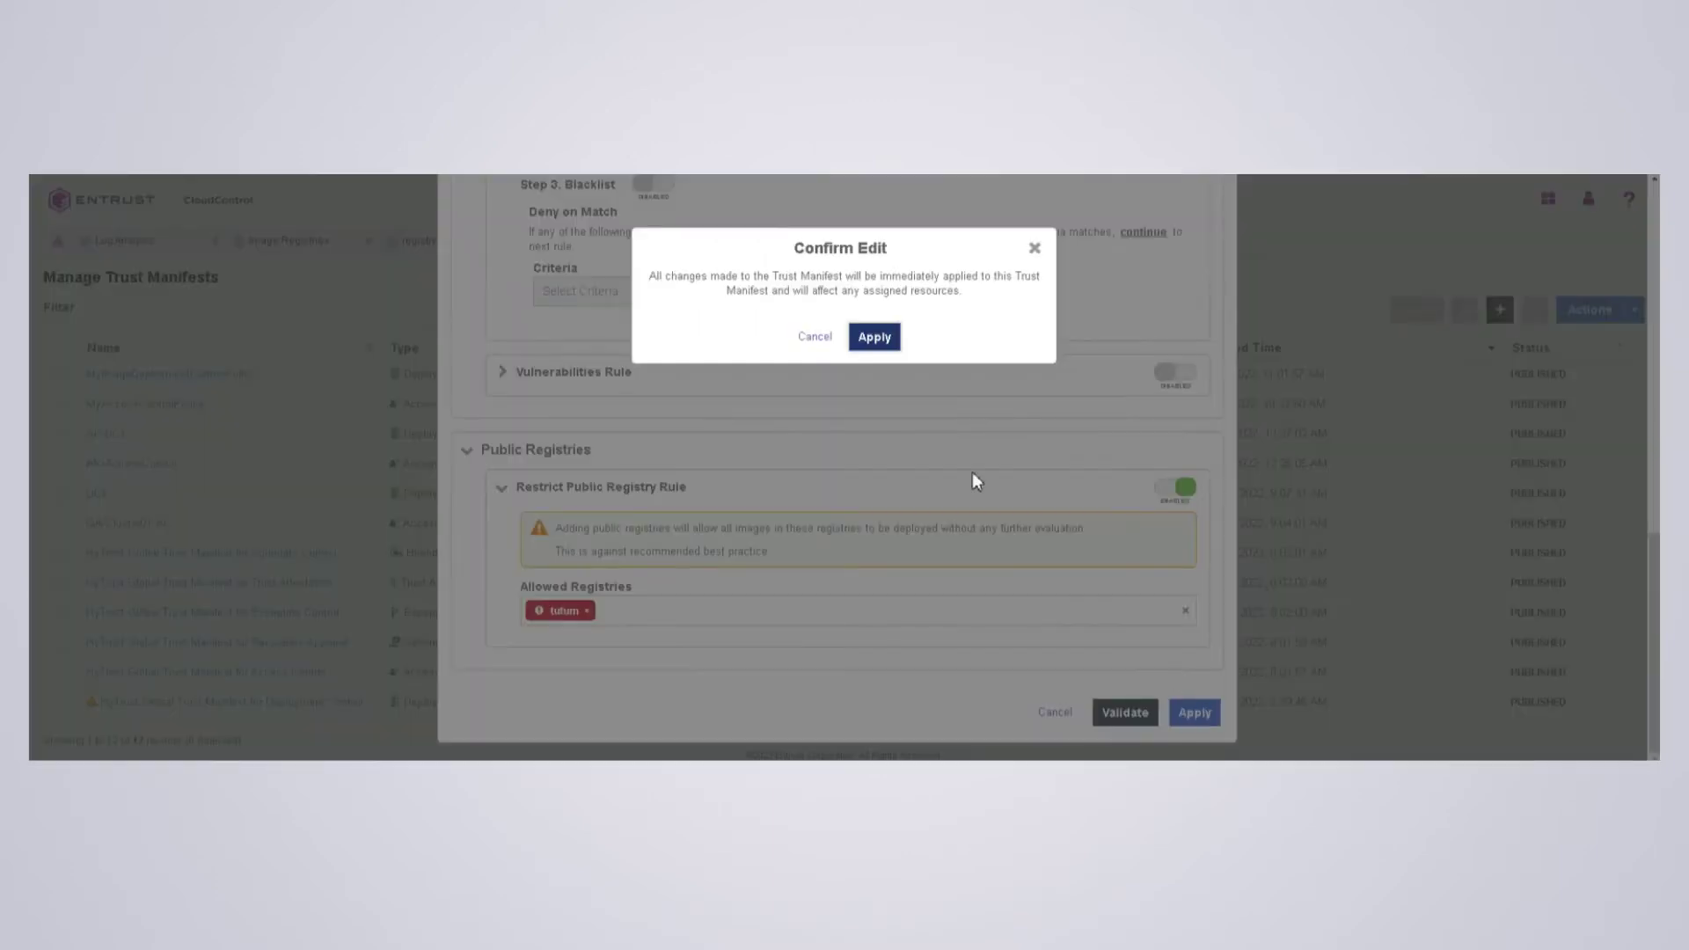
left_click(863, 338)
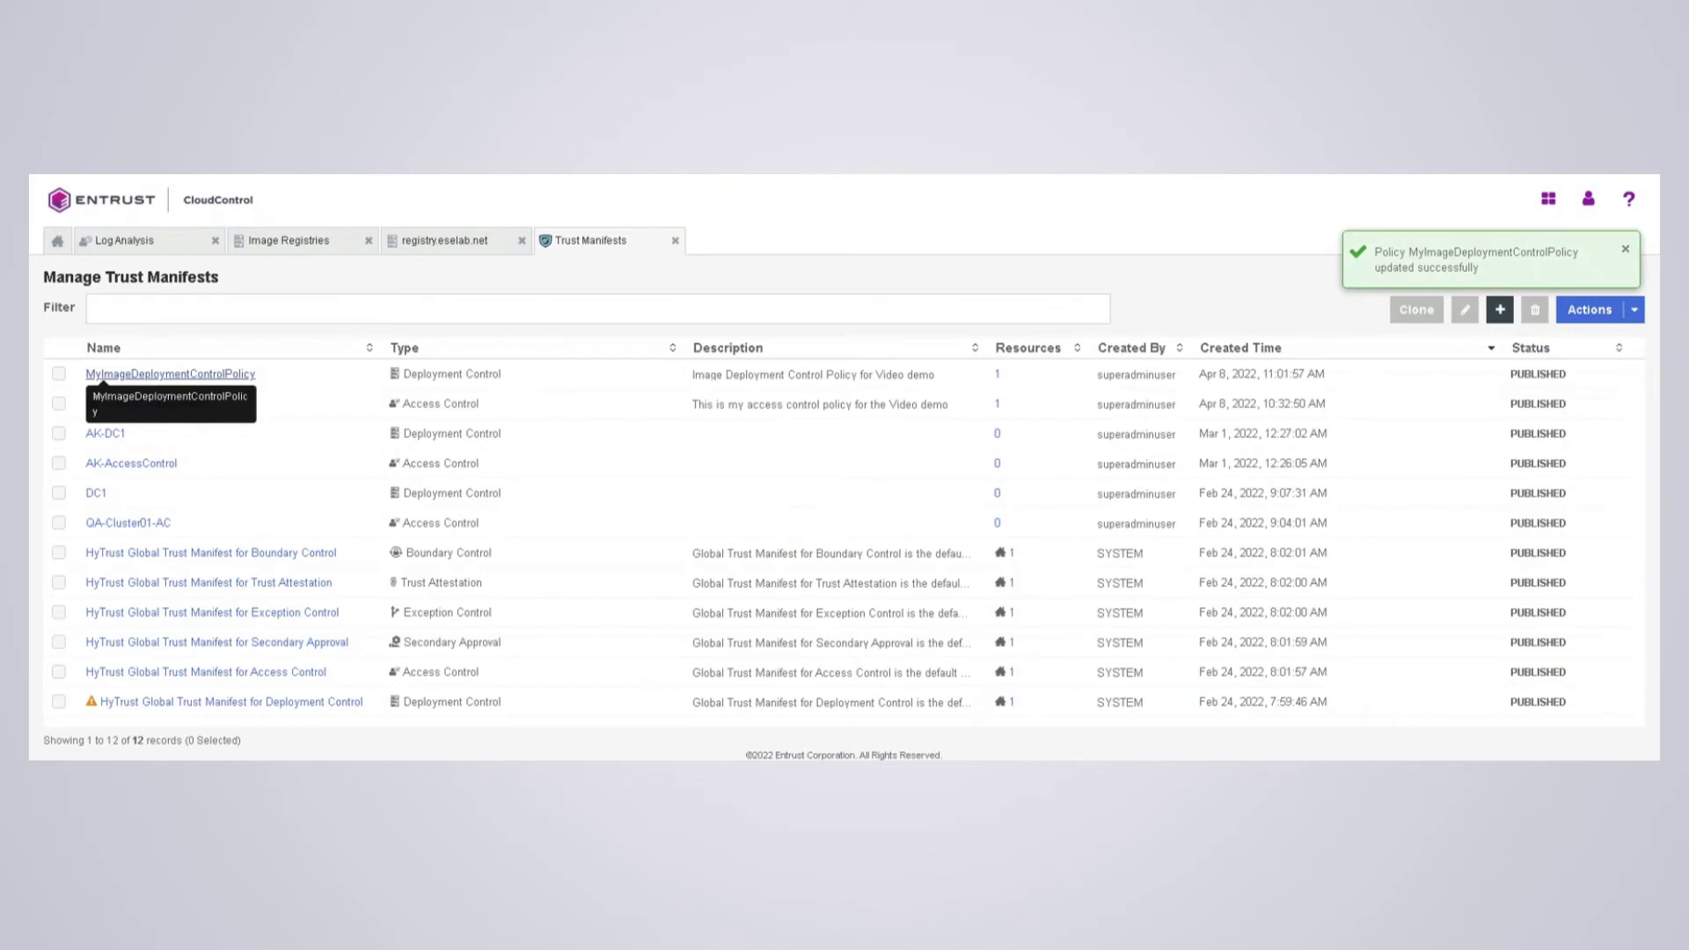
In PuTTY, list the files and print pod-internal-registry.yaml.
left_click(547, 717)
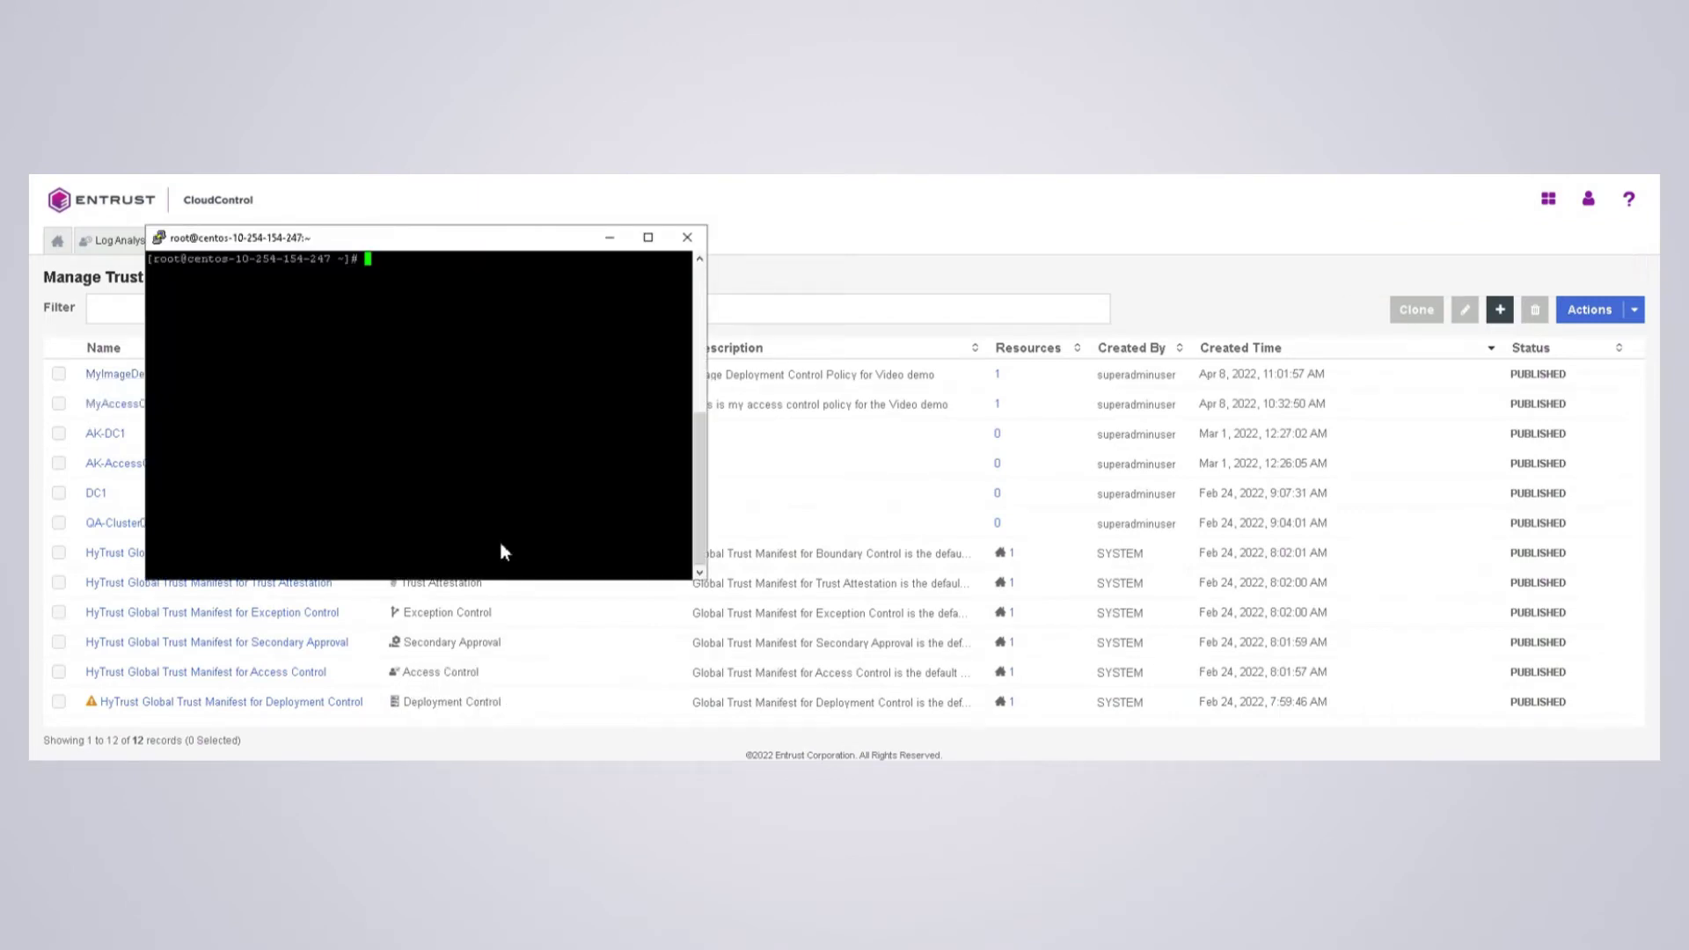
type("ls")
key("Return")
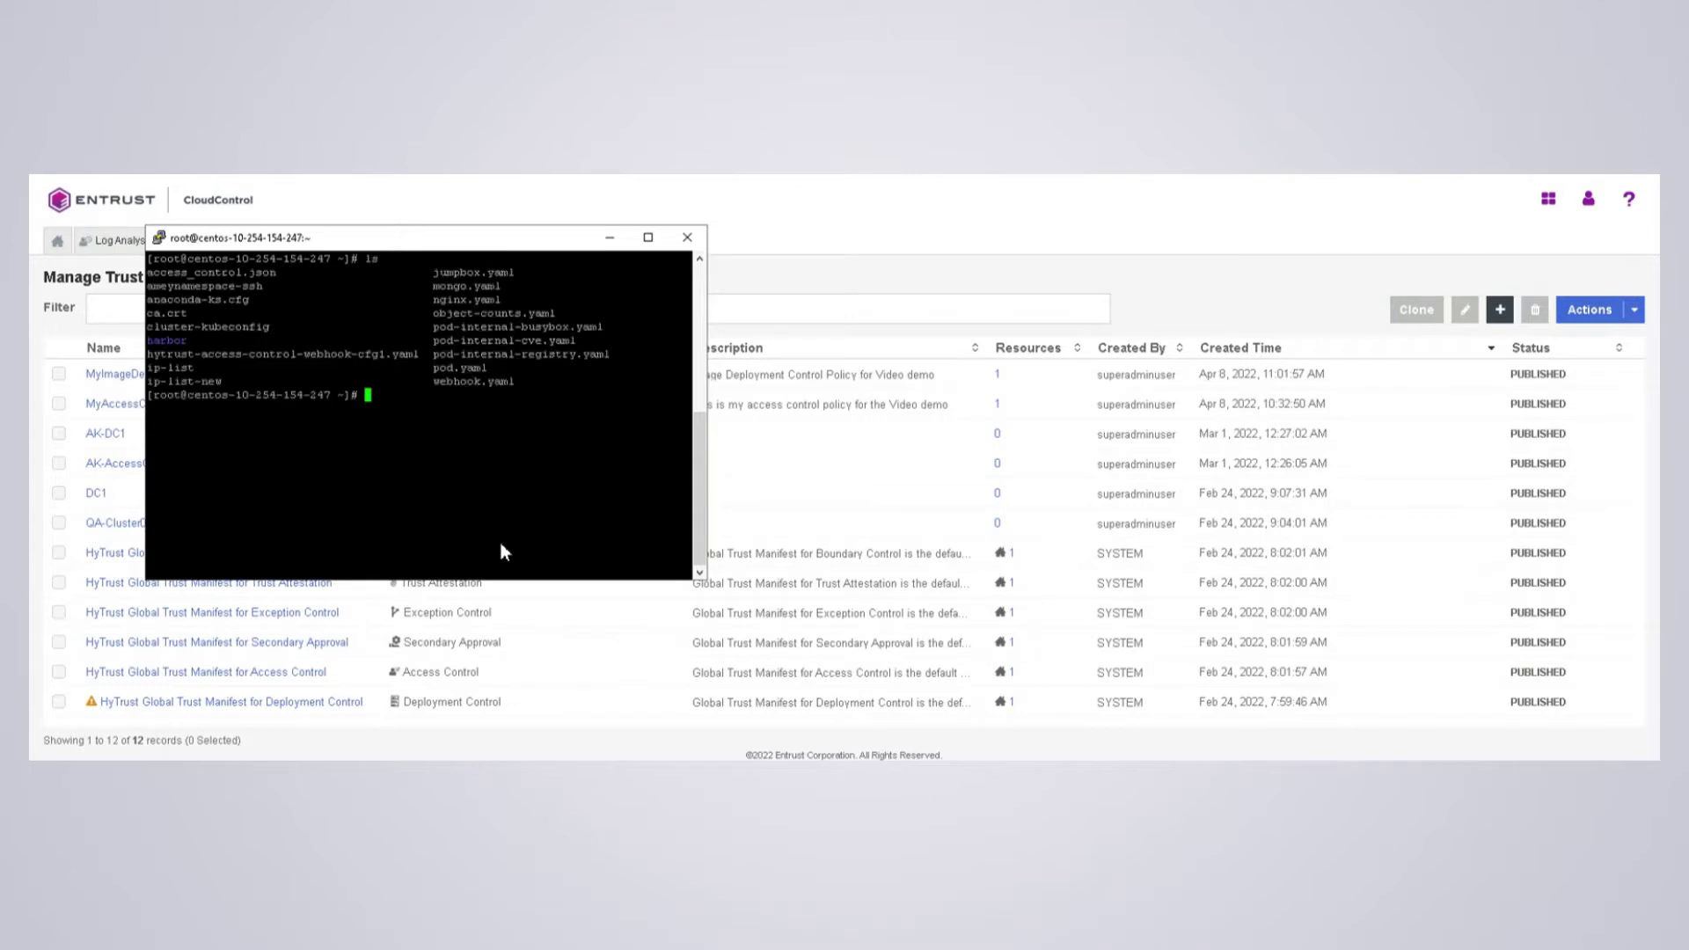
type("cat ")
type("pod-i")
type("nt")
key("Tab")
type("r")
key("Tab")
key("Return")
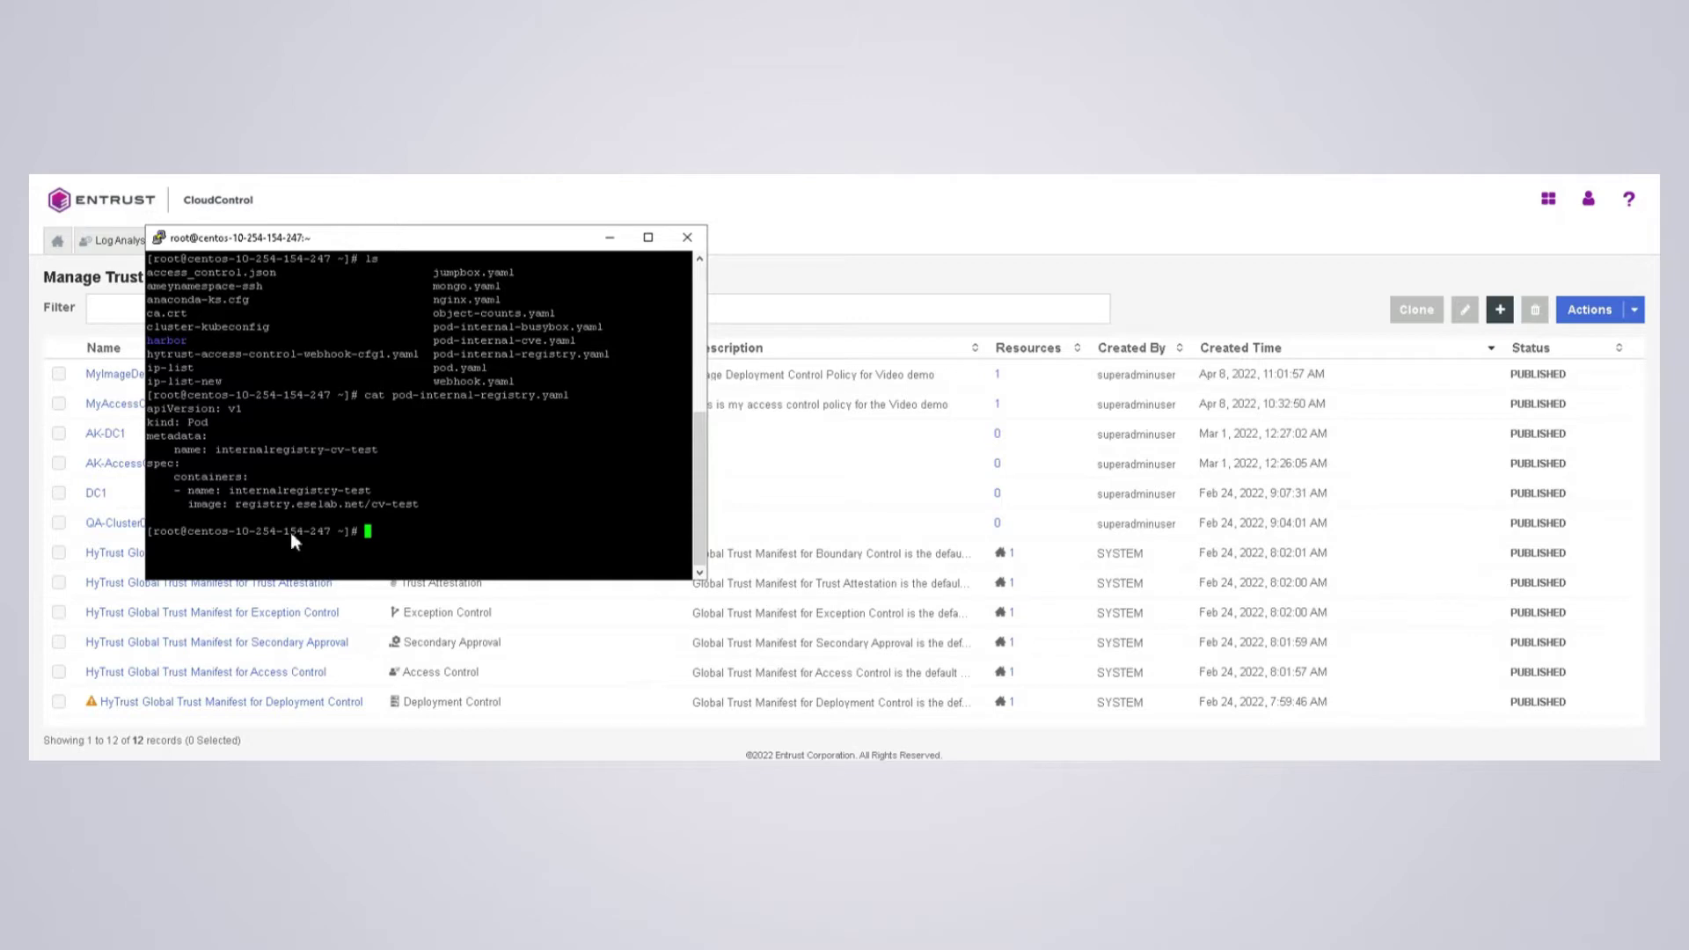
Check the registry.eselab.net/cv-test image, then run kubectl create -f pod-internal-registry.yaml.
left_click_drag(245, 501, 511, 520)
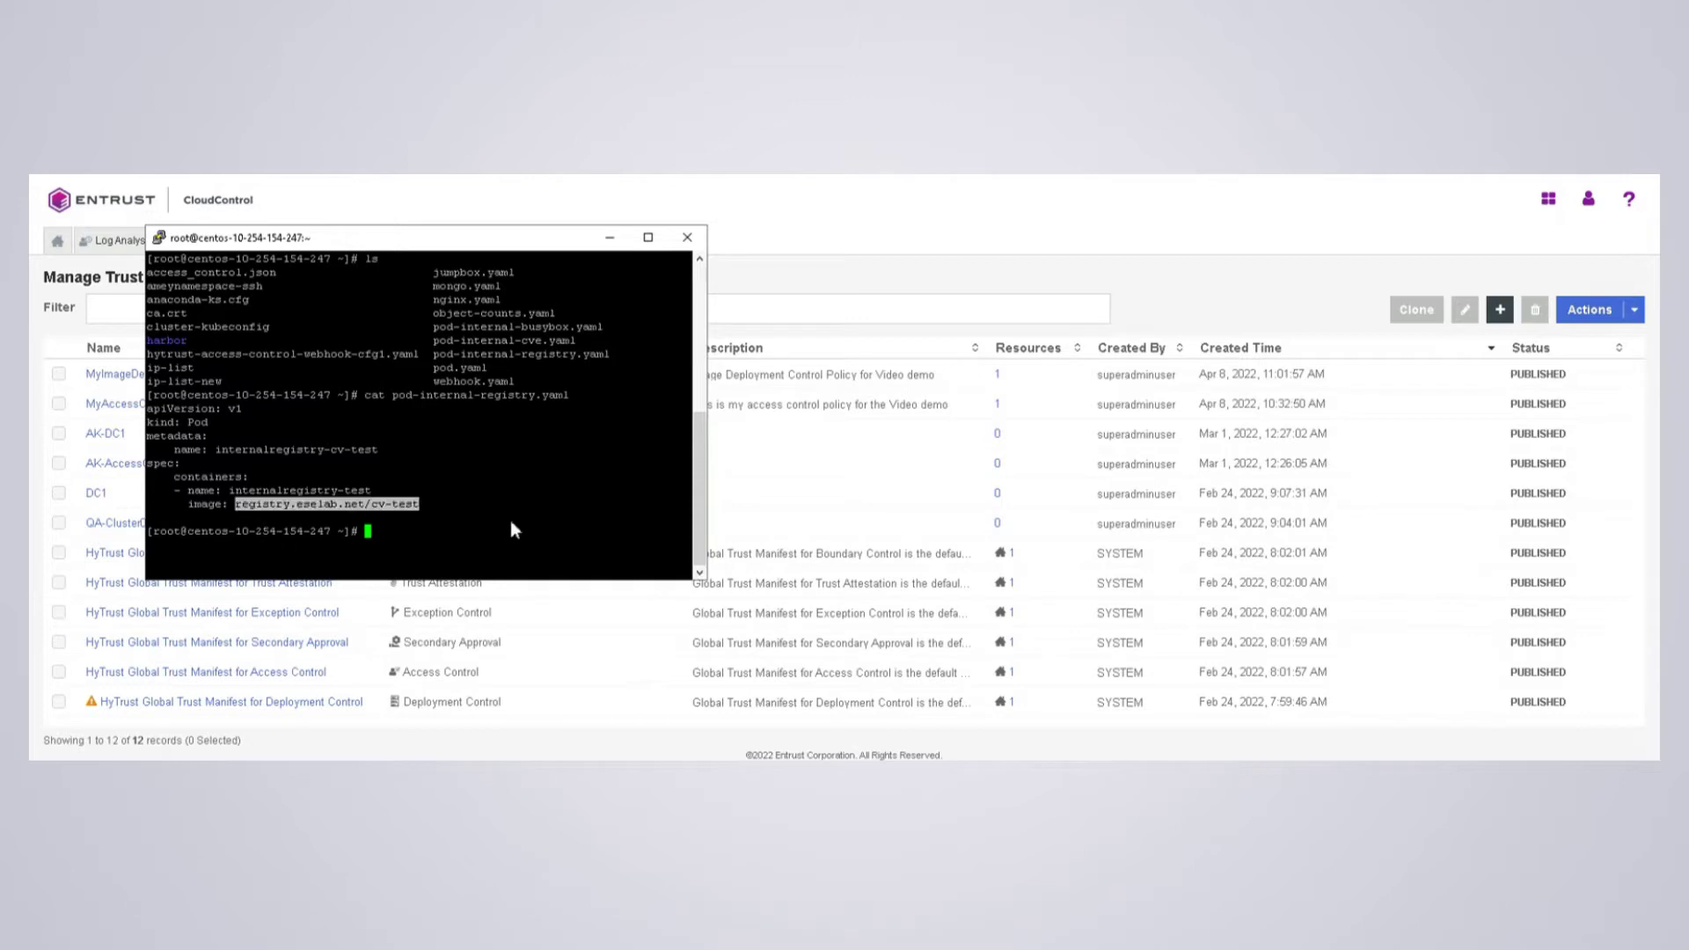
left_click(511, 520)
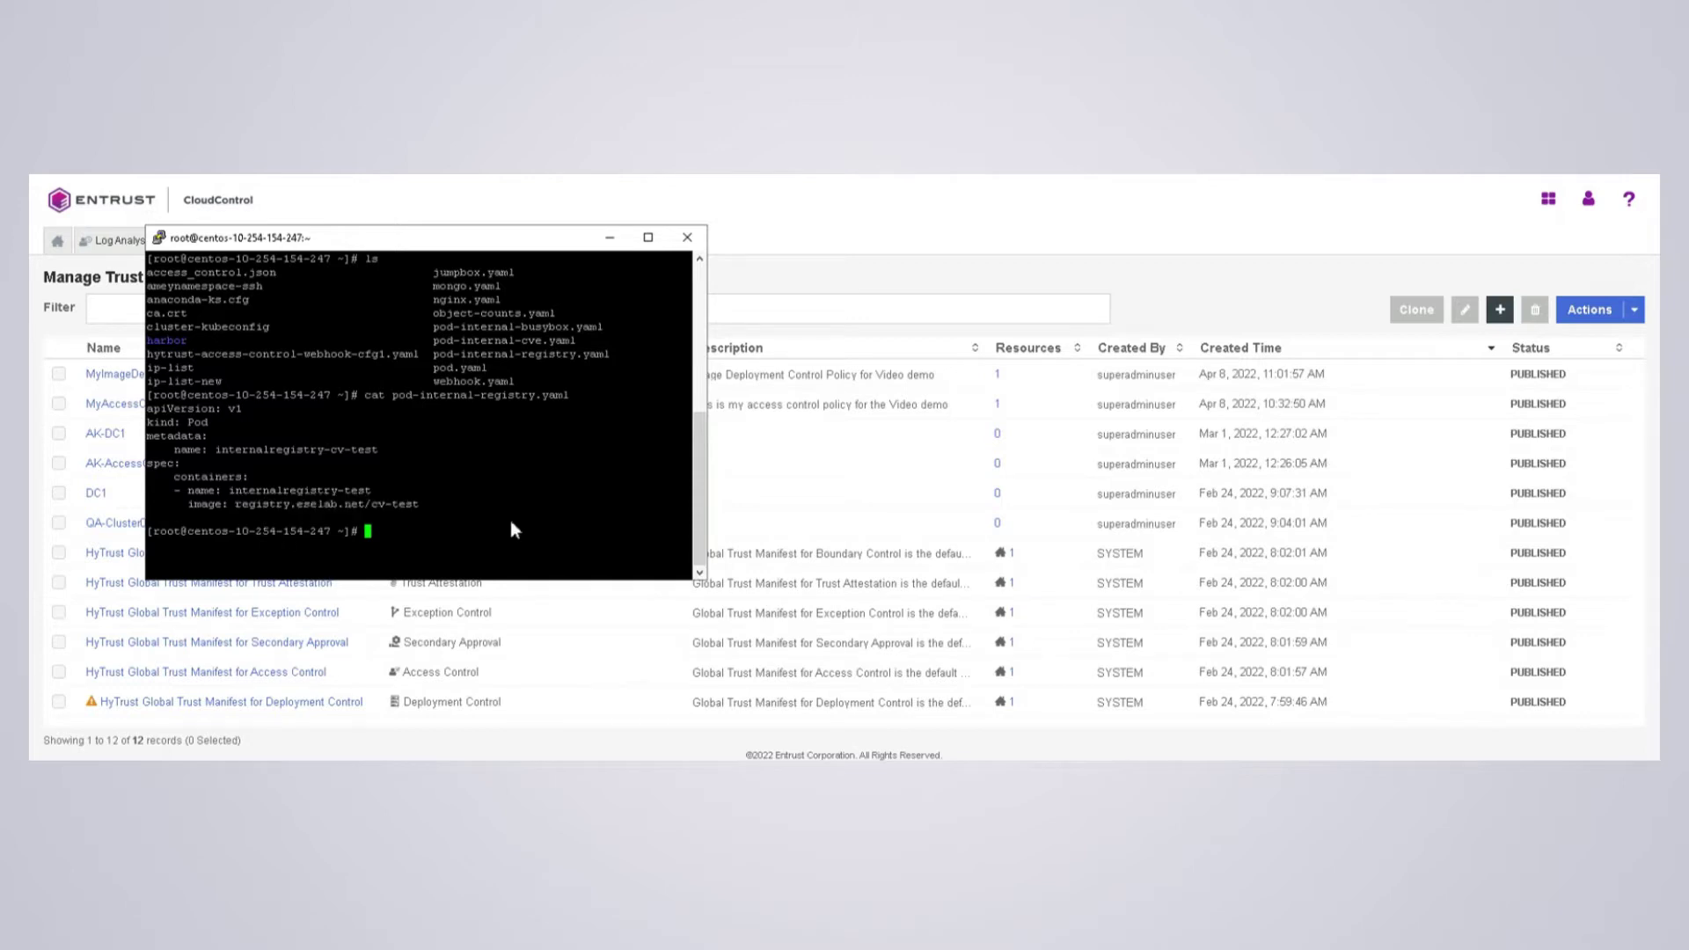
type("kubectl create -f pod-internal-registry.yaml")
key("Return")
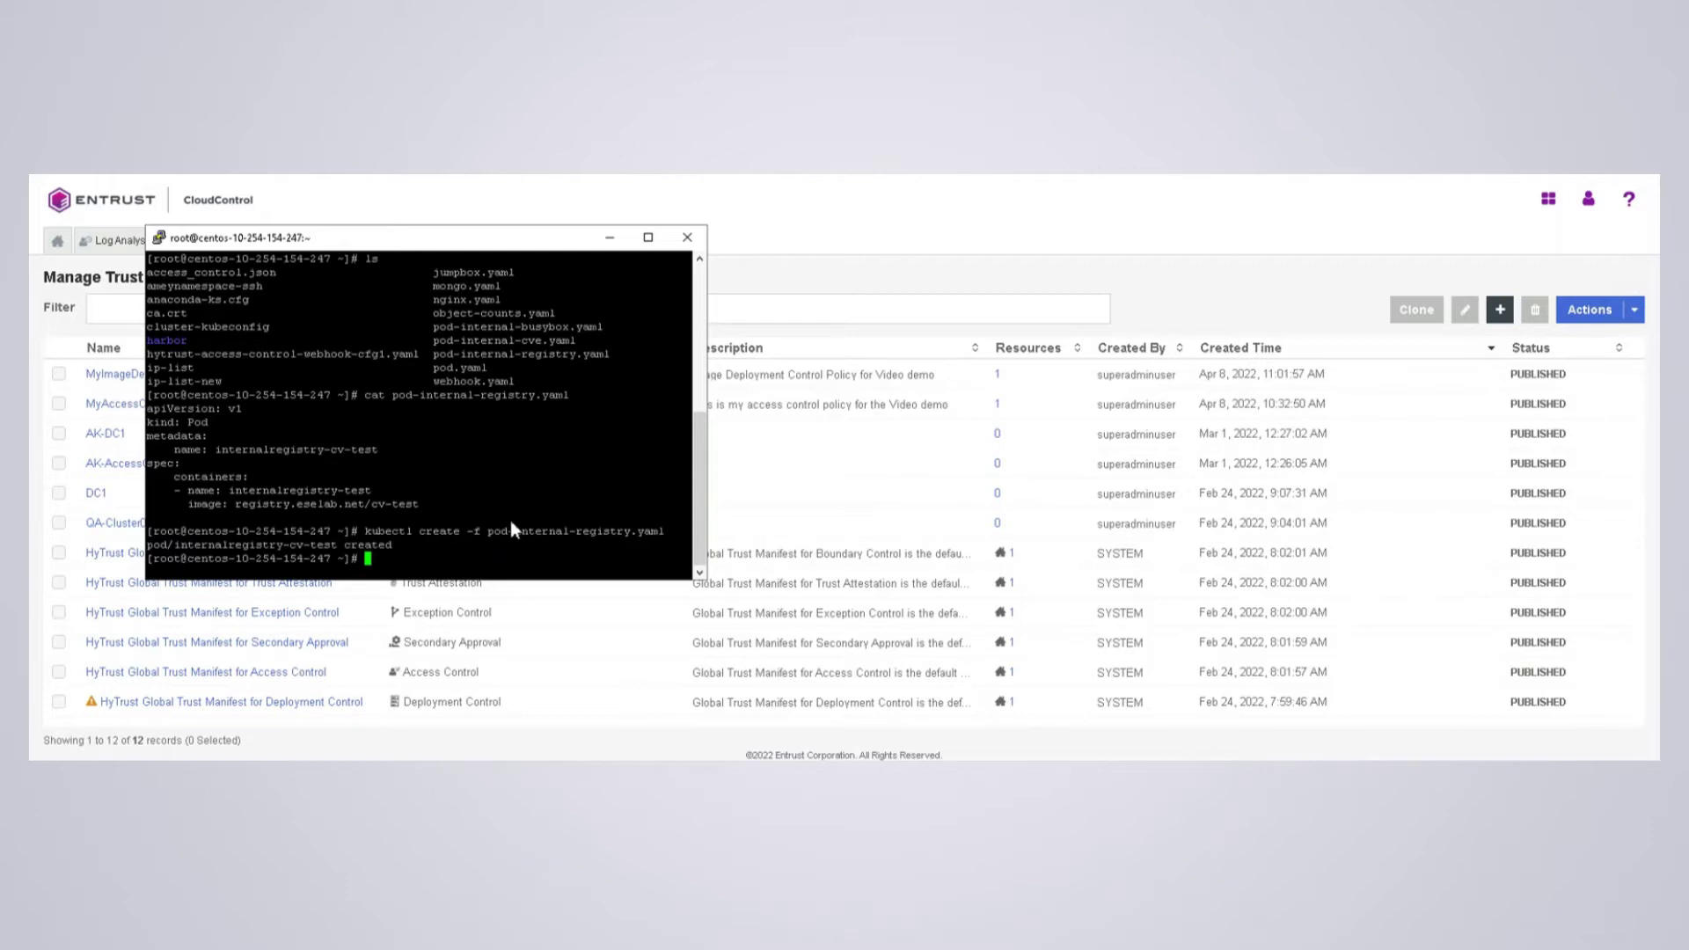
Print pod-internal-busybox.yaml and check its busybox image reference.
type("cat pod-internal-bu")
key("Tab")
key("Return")
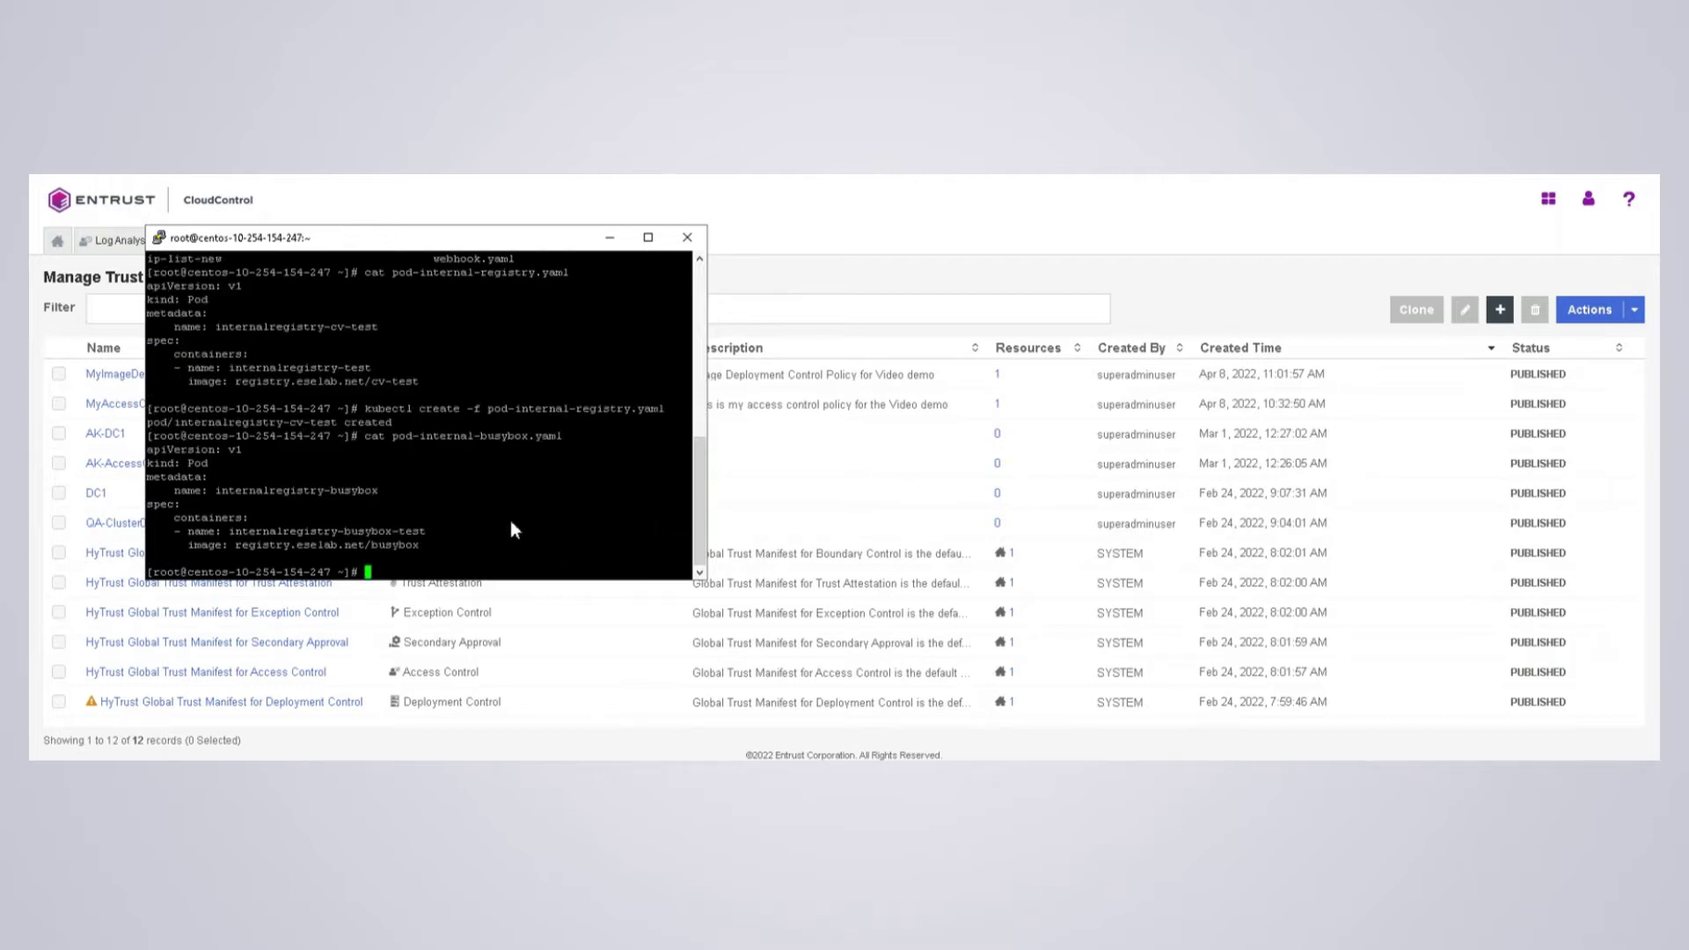
double_click(398, 546)
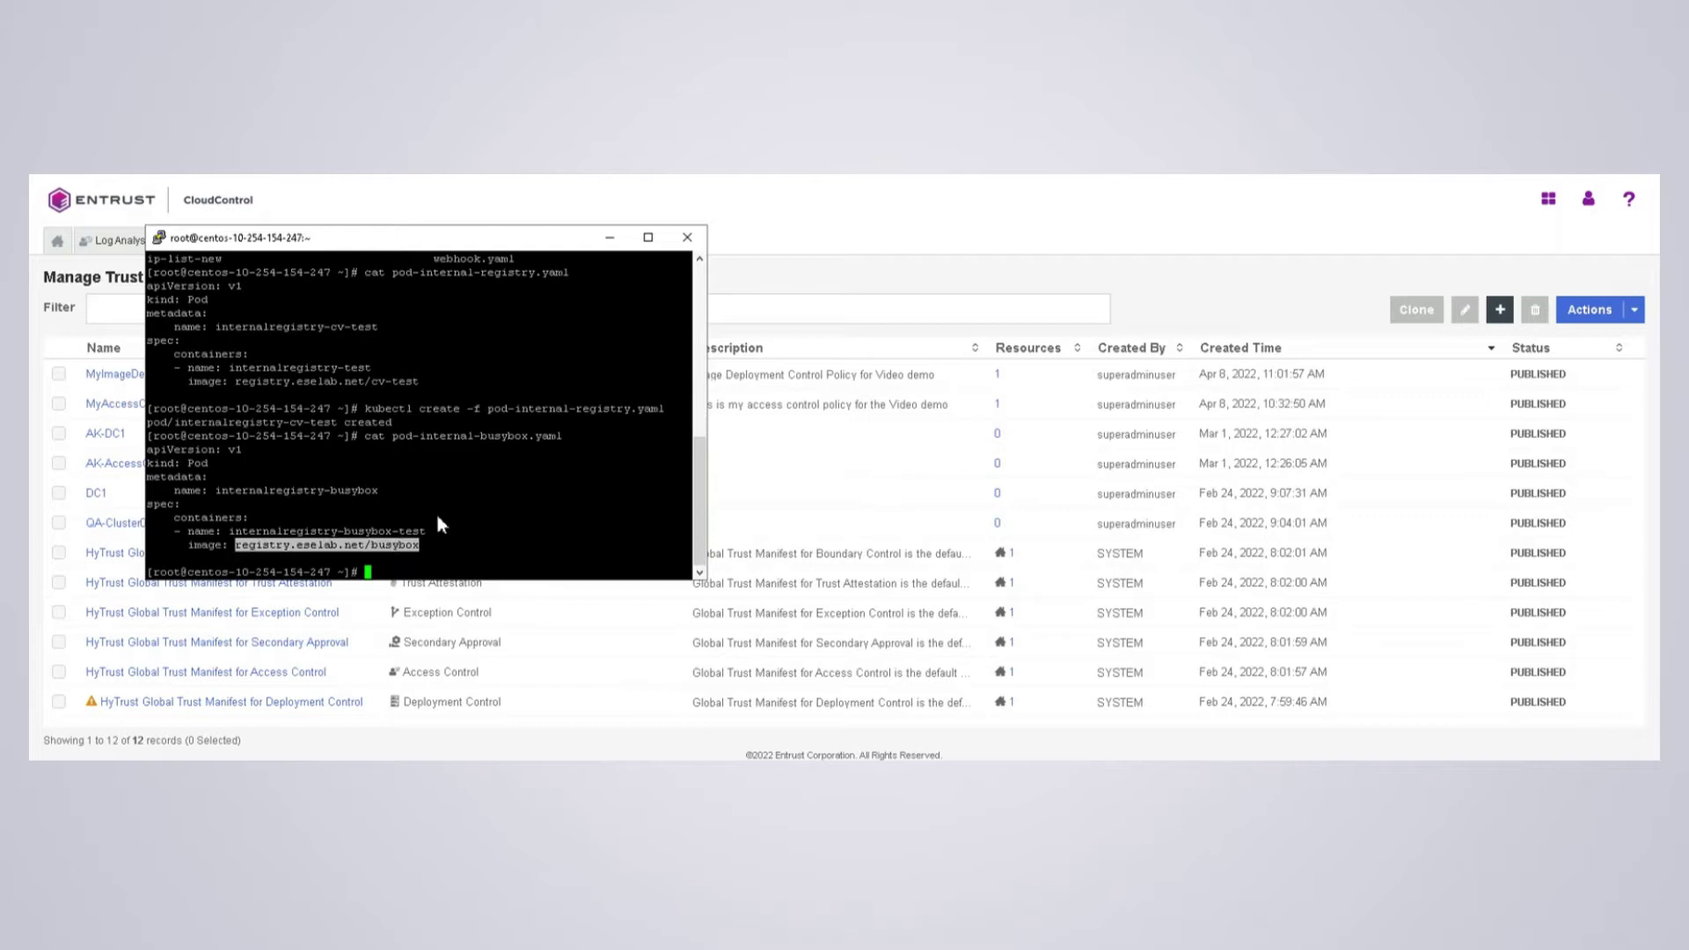
left_click(470, 482)
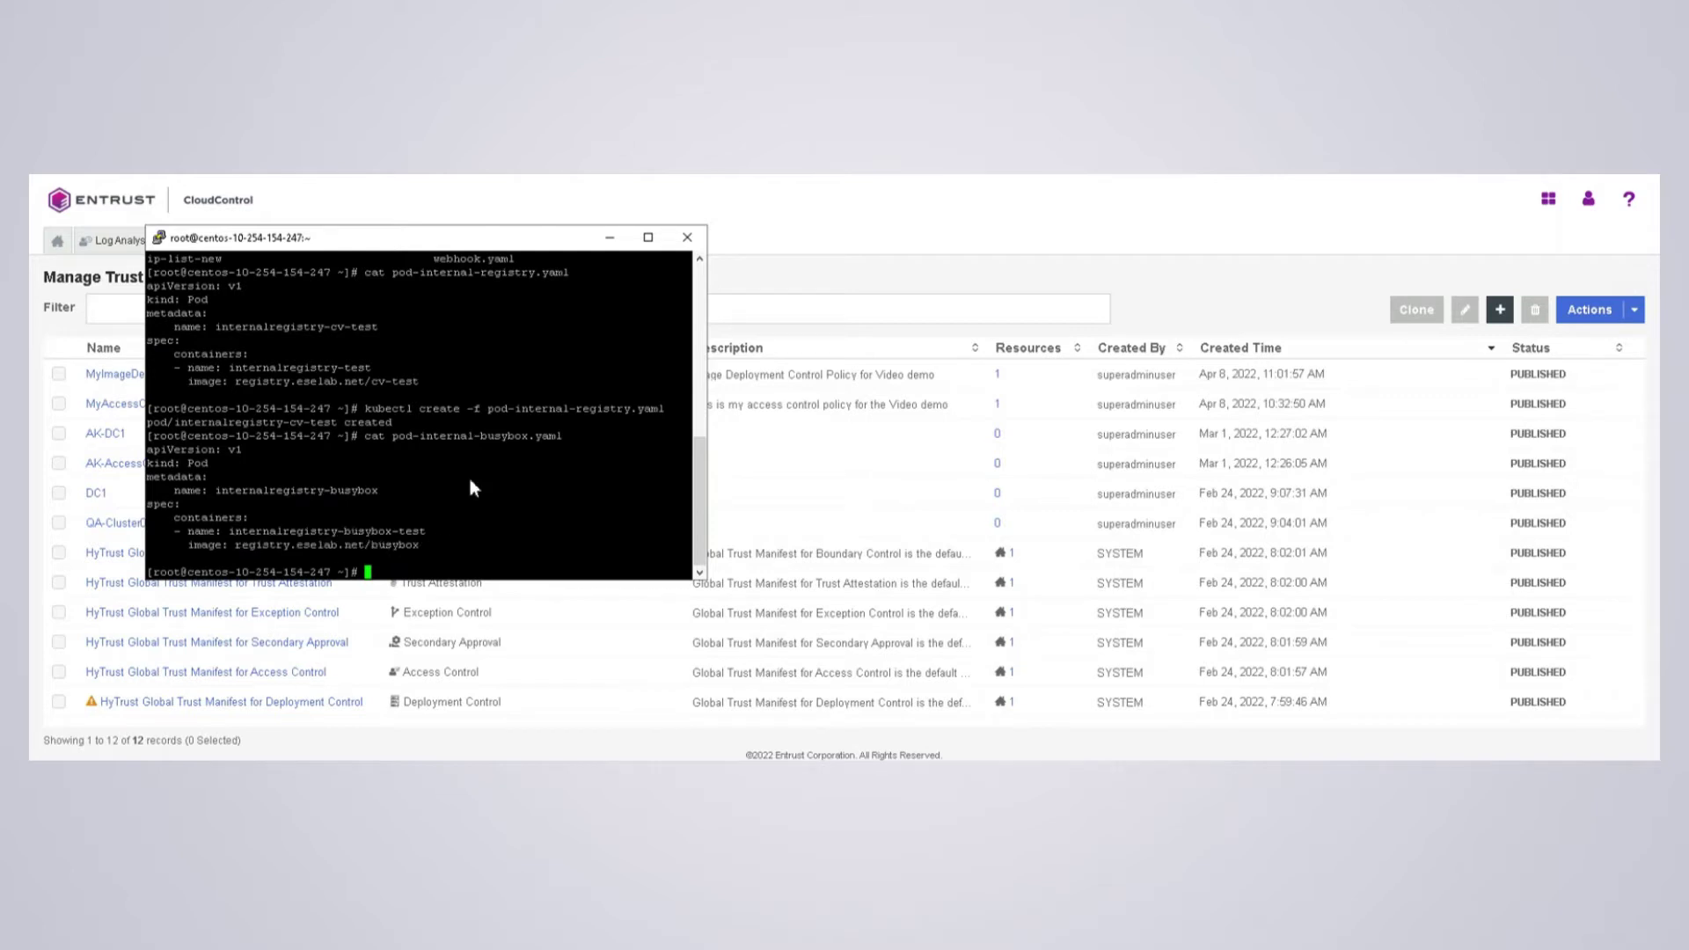
Rerun the recalled kubectl create command against pod-internal-busybox.yaml instead.
key("Up")
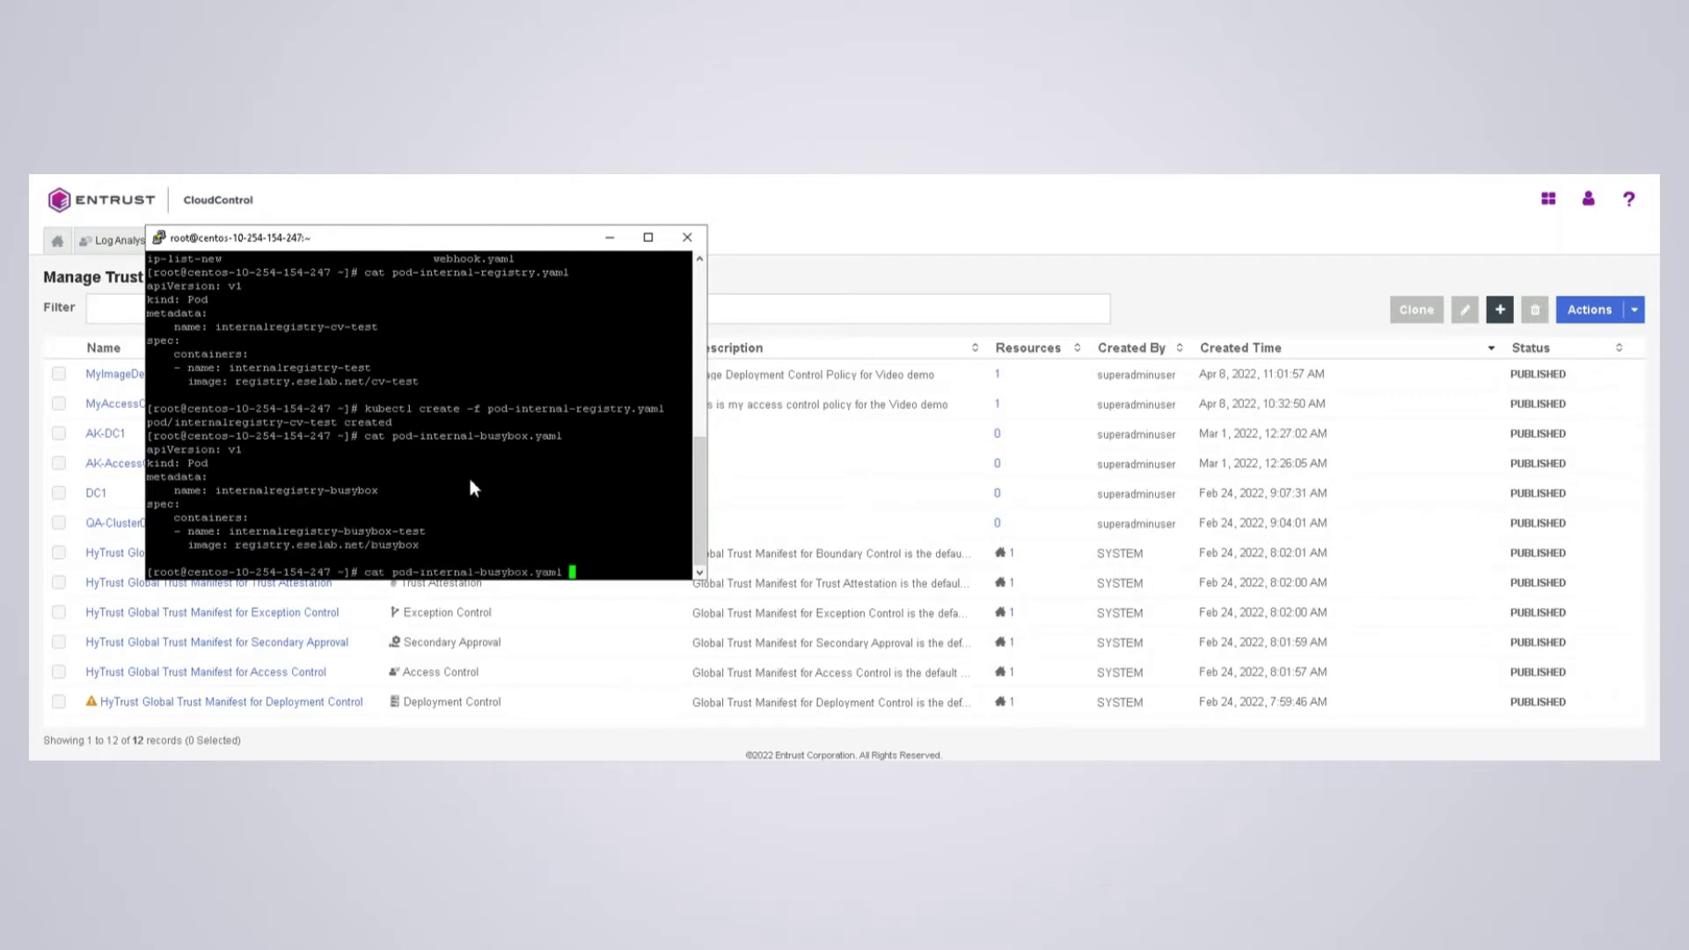
key("Up")
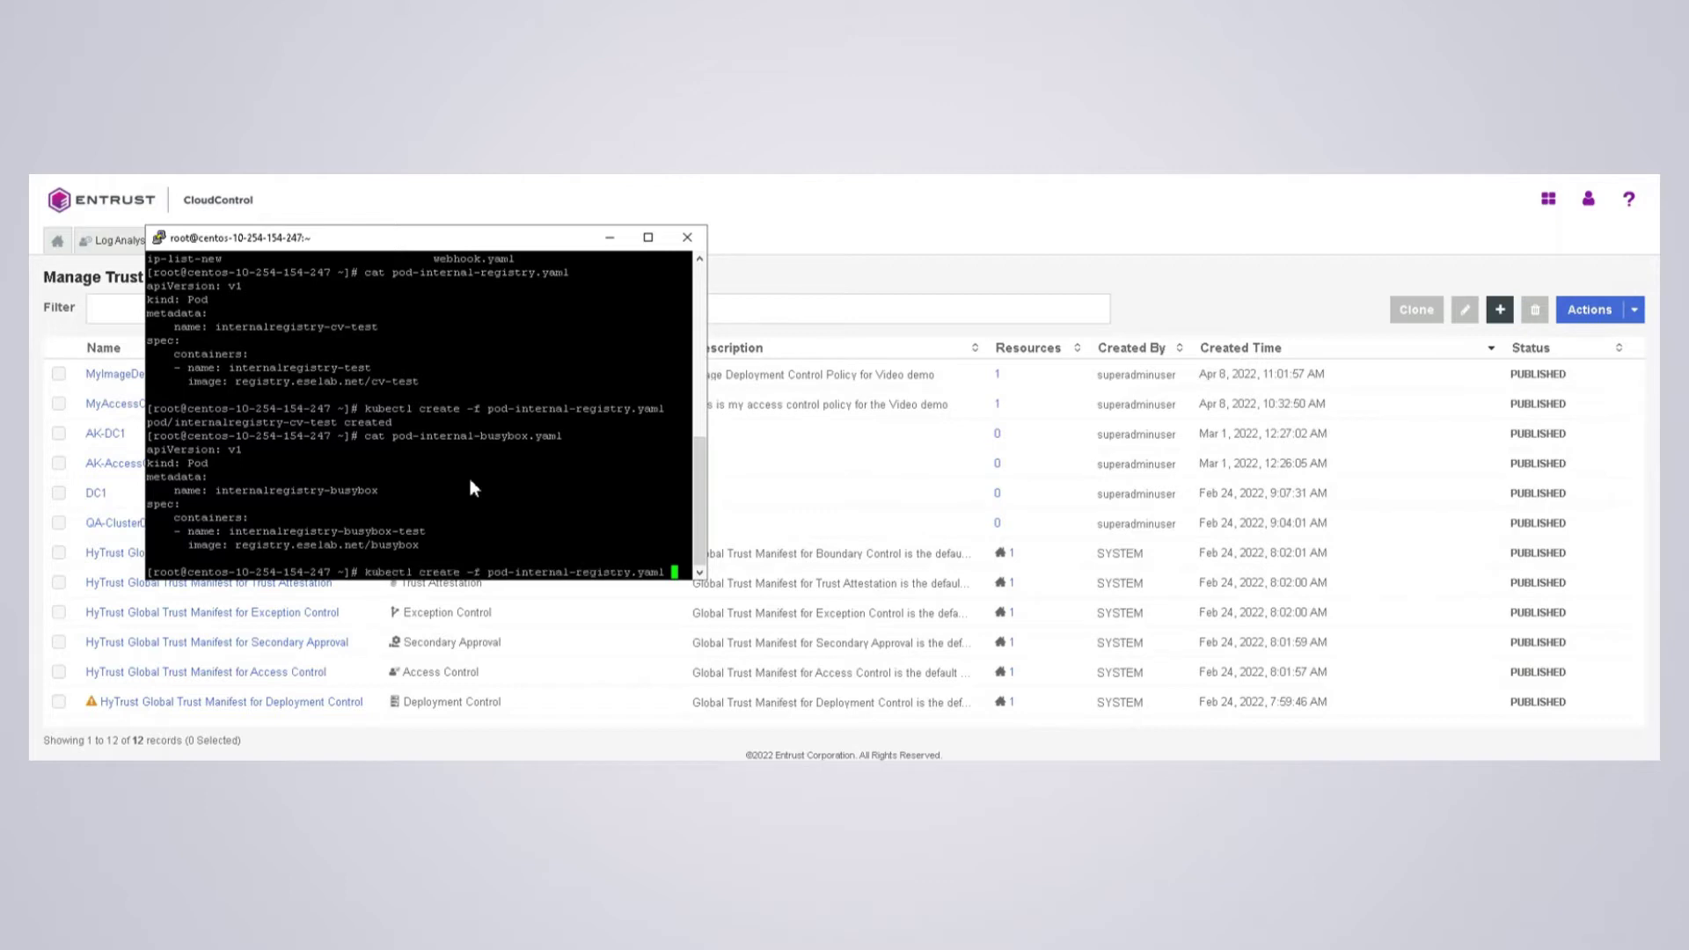
key("BackSpace")
key("BackSpace")
key("BackSpace")
key("BackSpace")
key("BackSpace")
key("BackSpace")
key("BackSpace")
key("BackSpace")
key("BackSpace")
key("BackSpace")
key("BackSpace")
key("BackSpace")
key("BackSpace")
type("bu")
key("Tab")
key("Return")
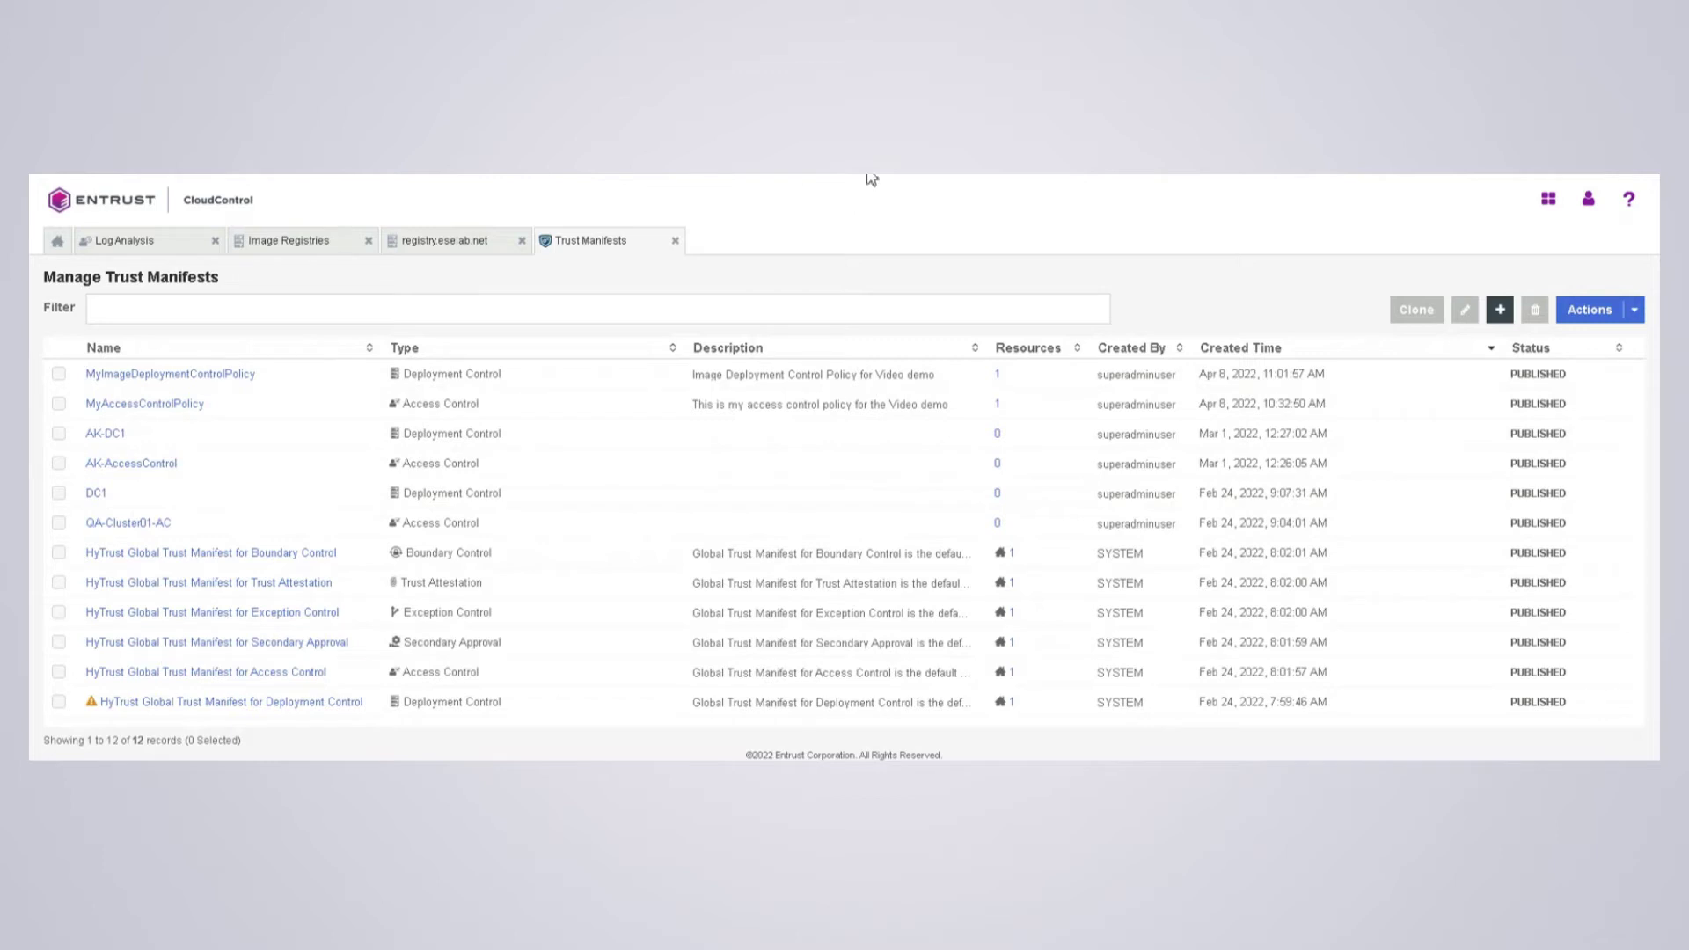
Open registry.eselab.net and review its images' vulnerability counts, busybox and aw-nshield showing 0.
left_click(452, 246)
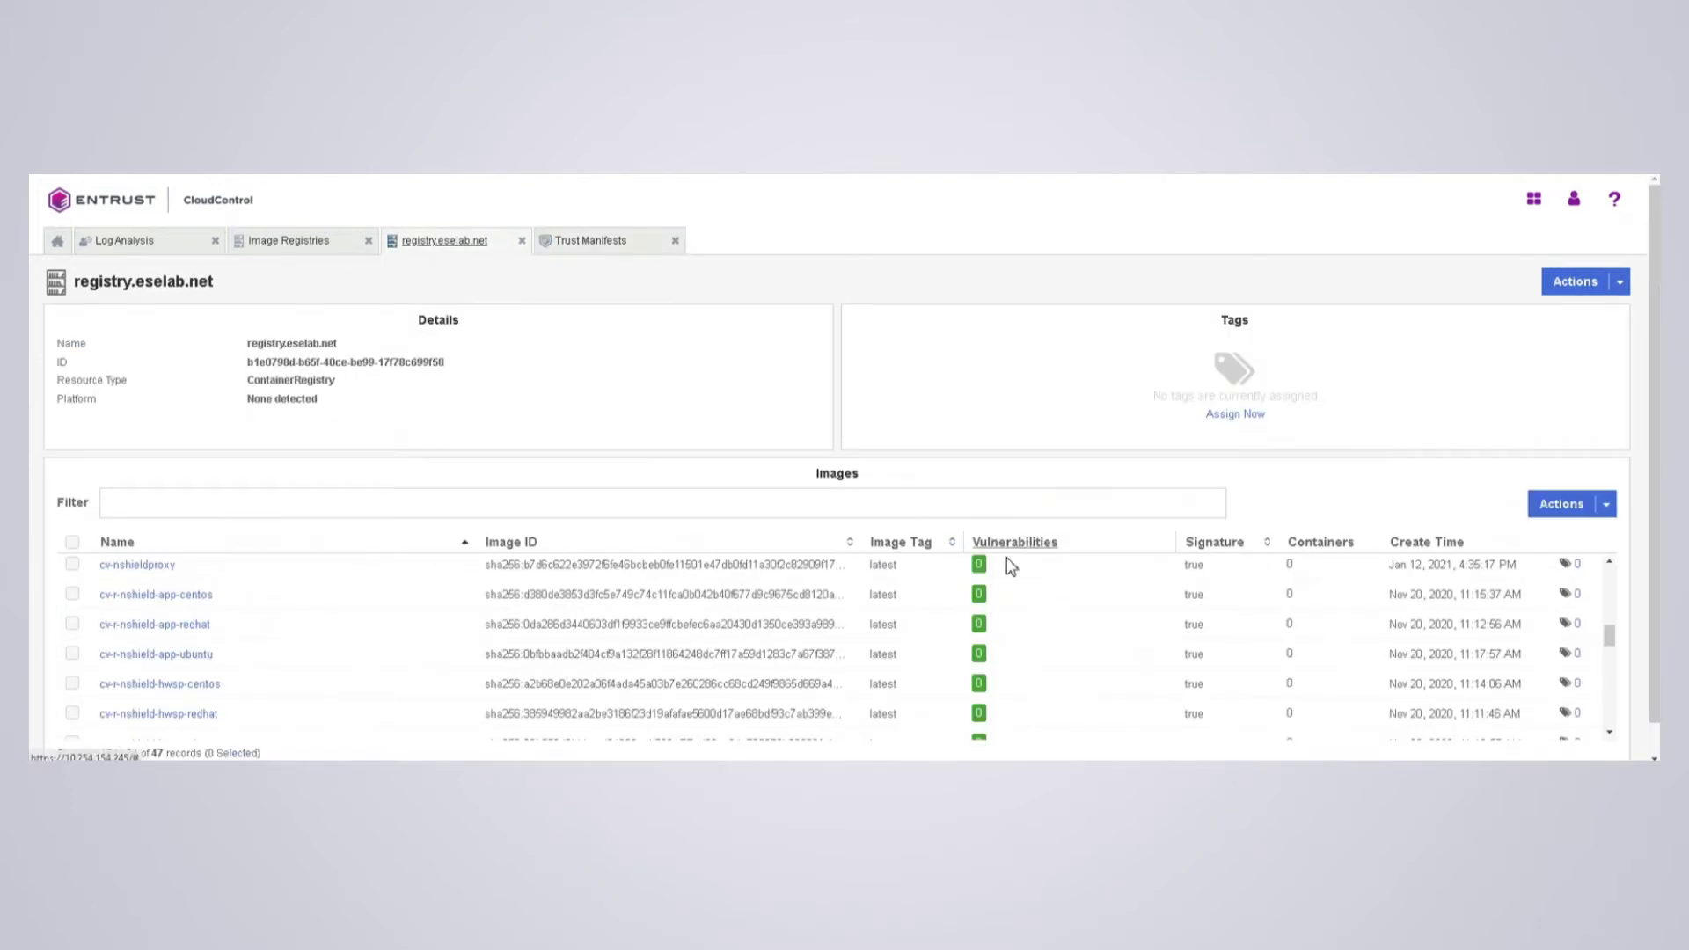
scroll(1019, 607, "down", 6)
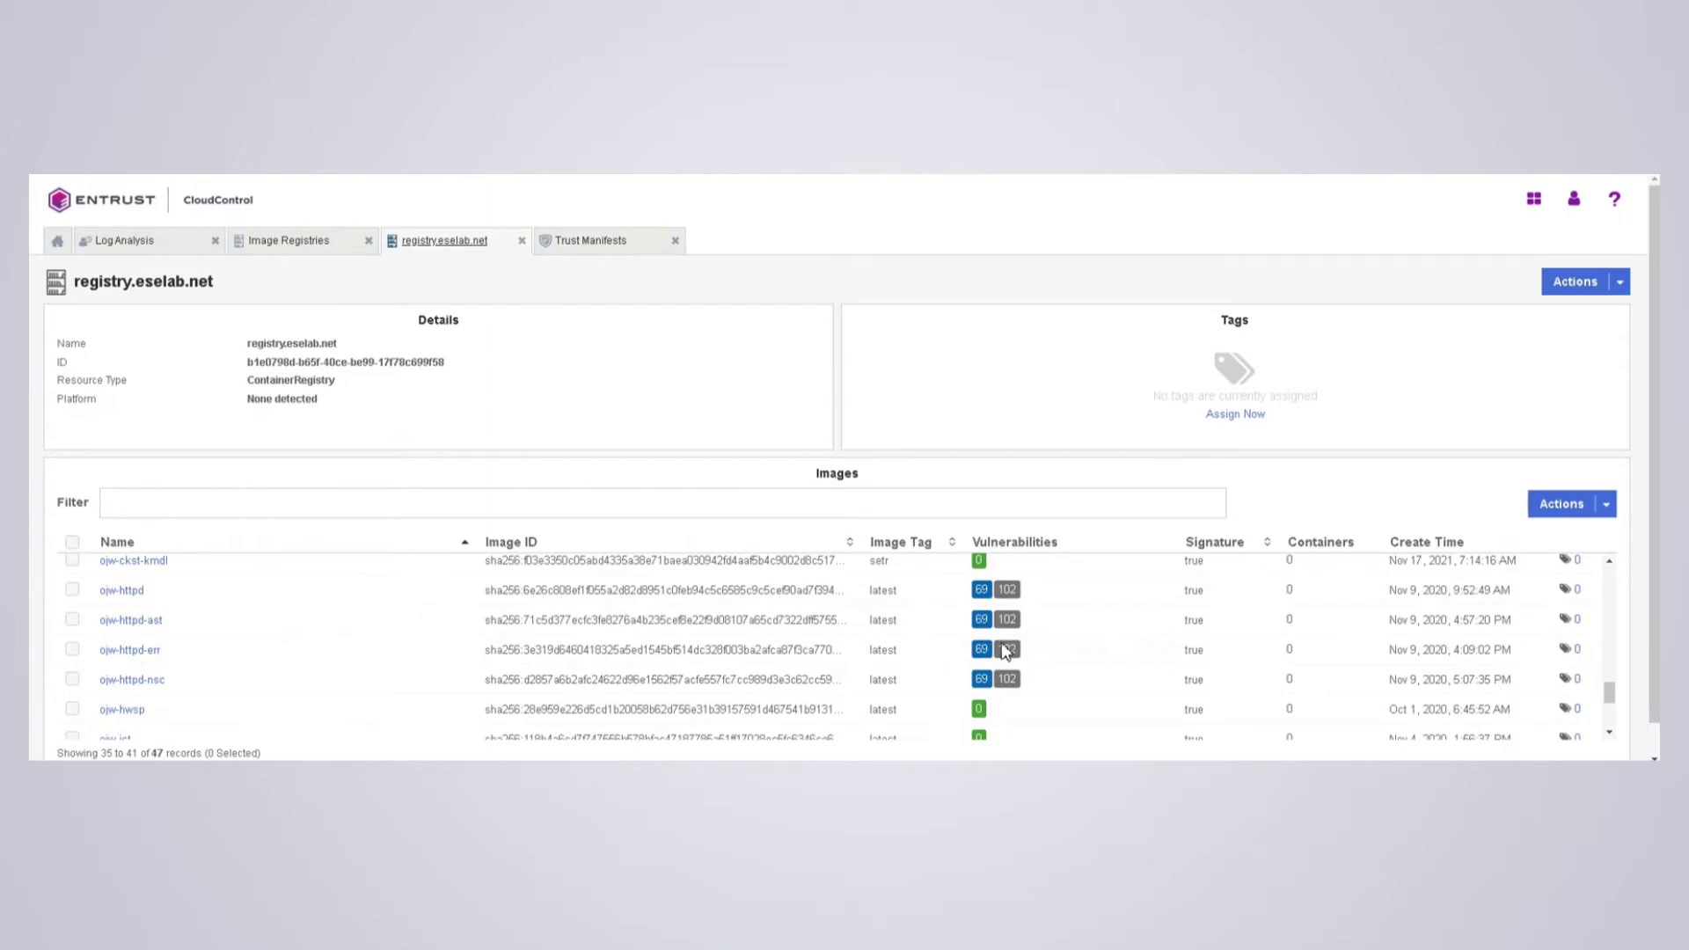
mouse_move(990, 623)
scroll(224, 658, "up", 6)
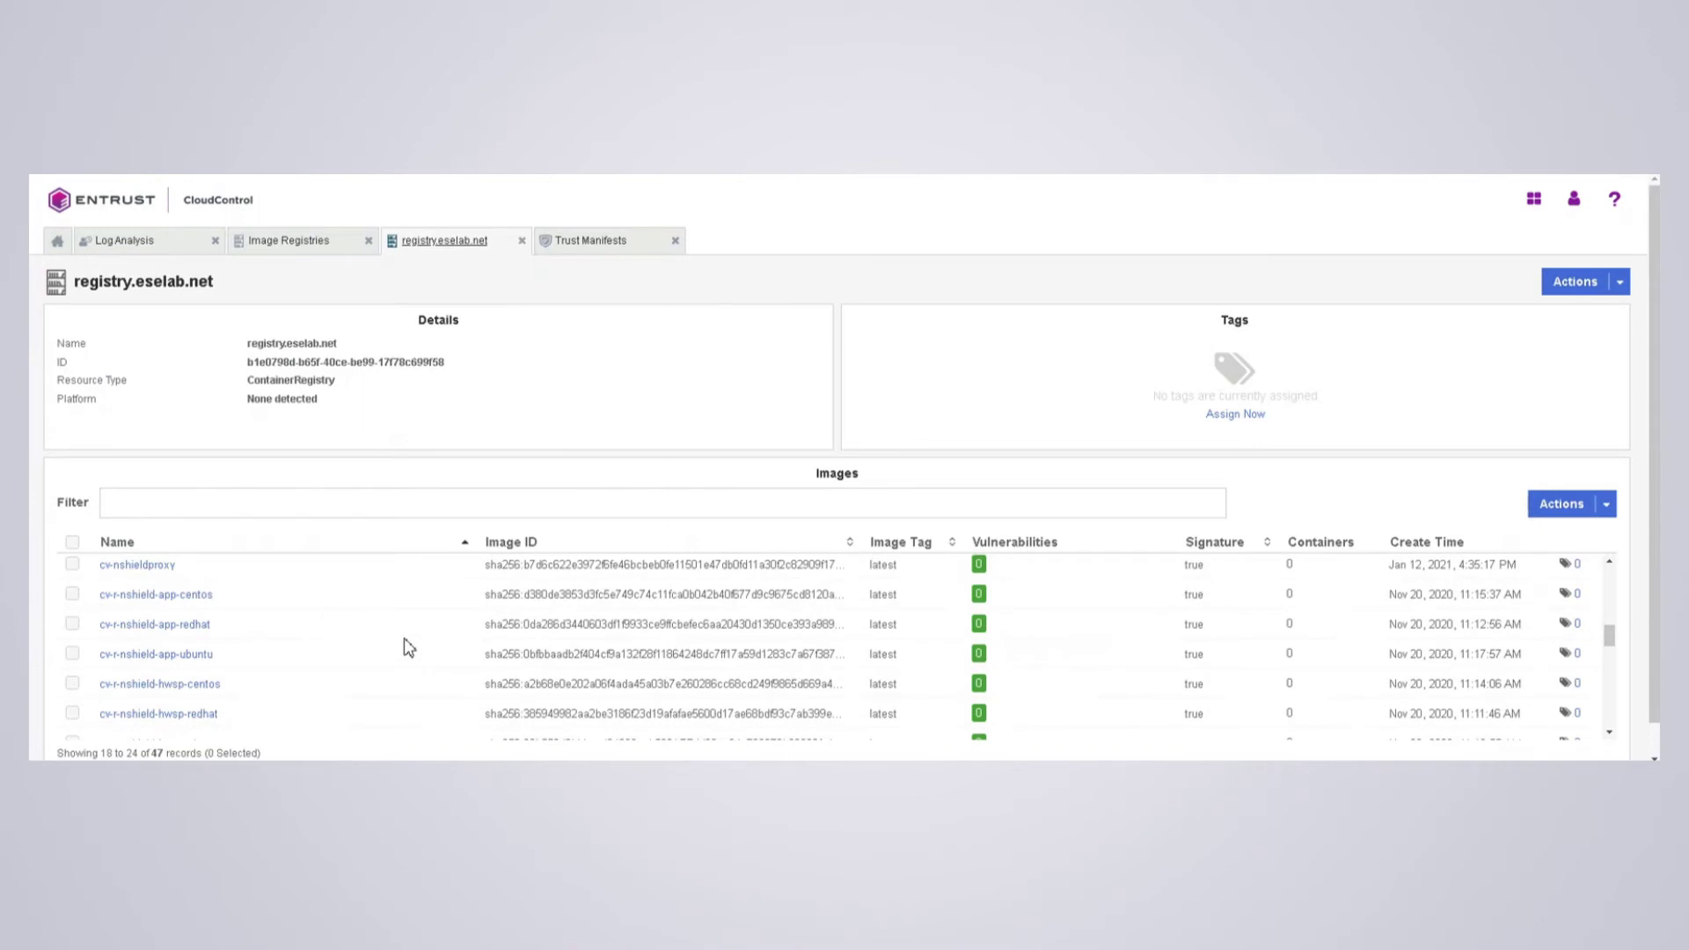
scroll(404, 654, "down", 6)
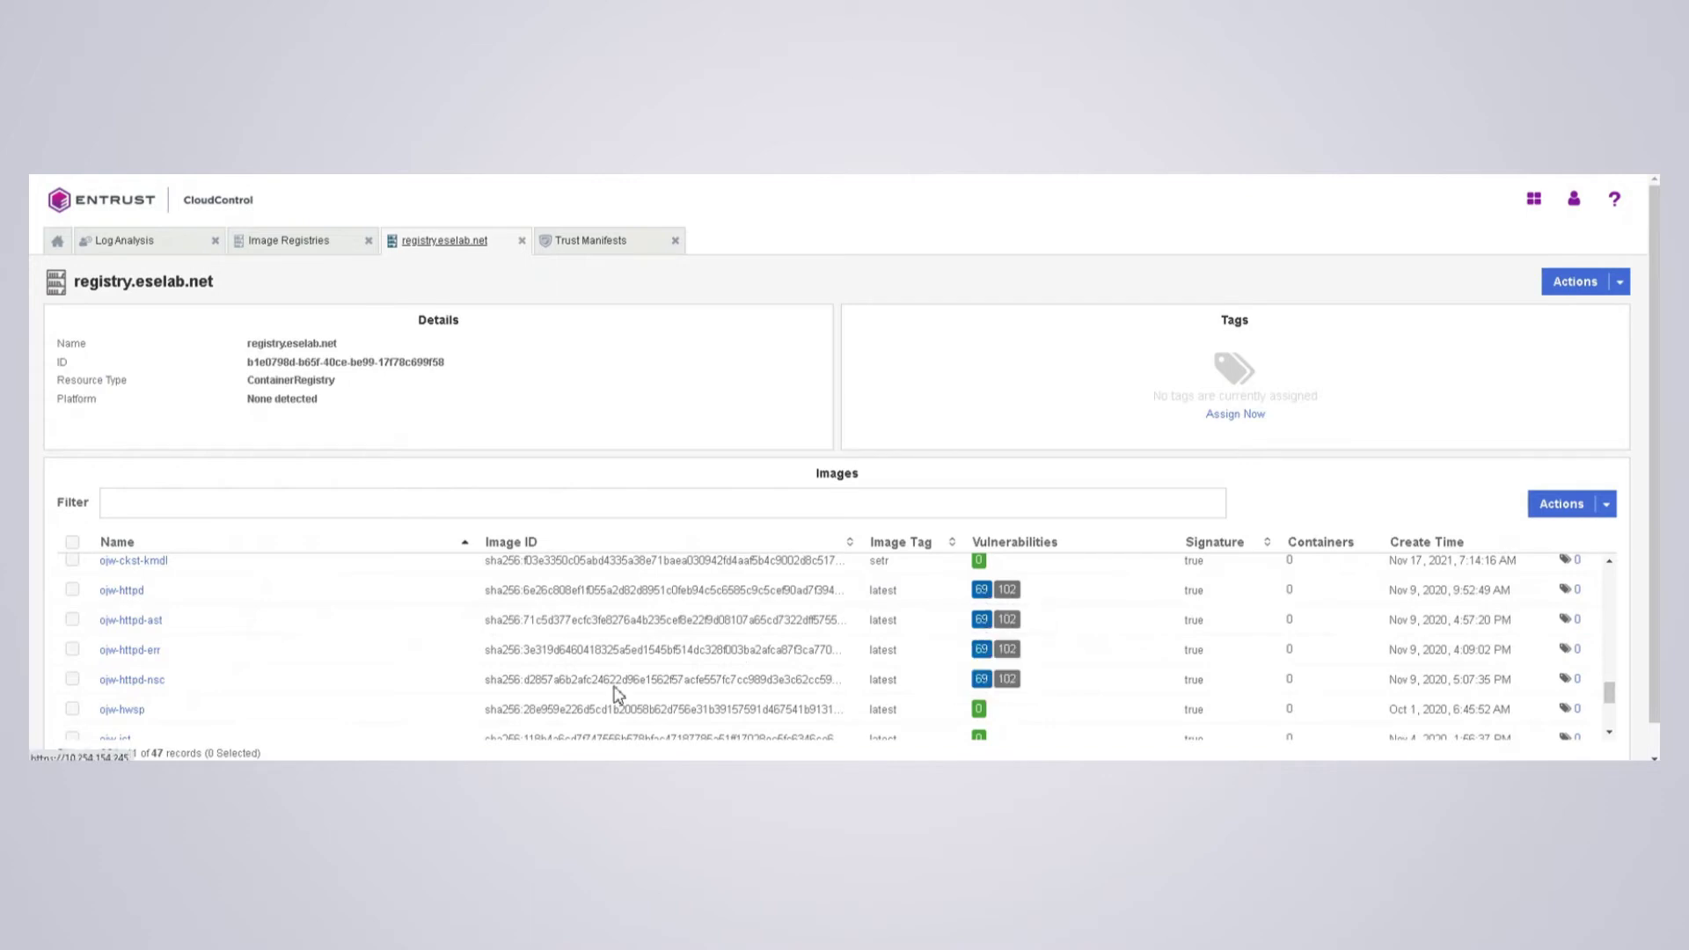
scroll(199, 613, "up", 5)
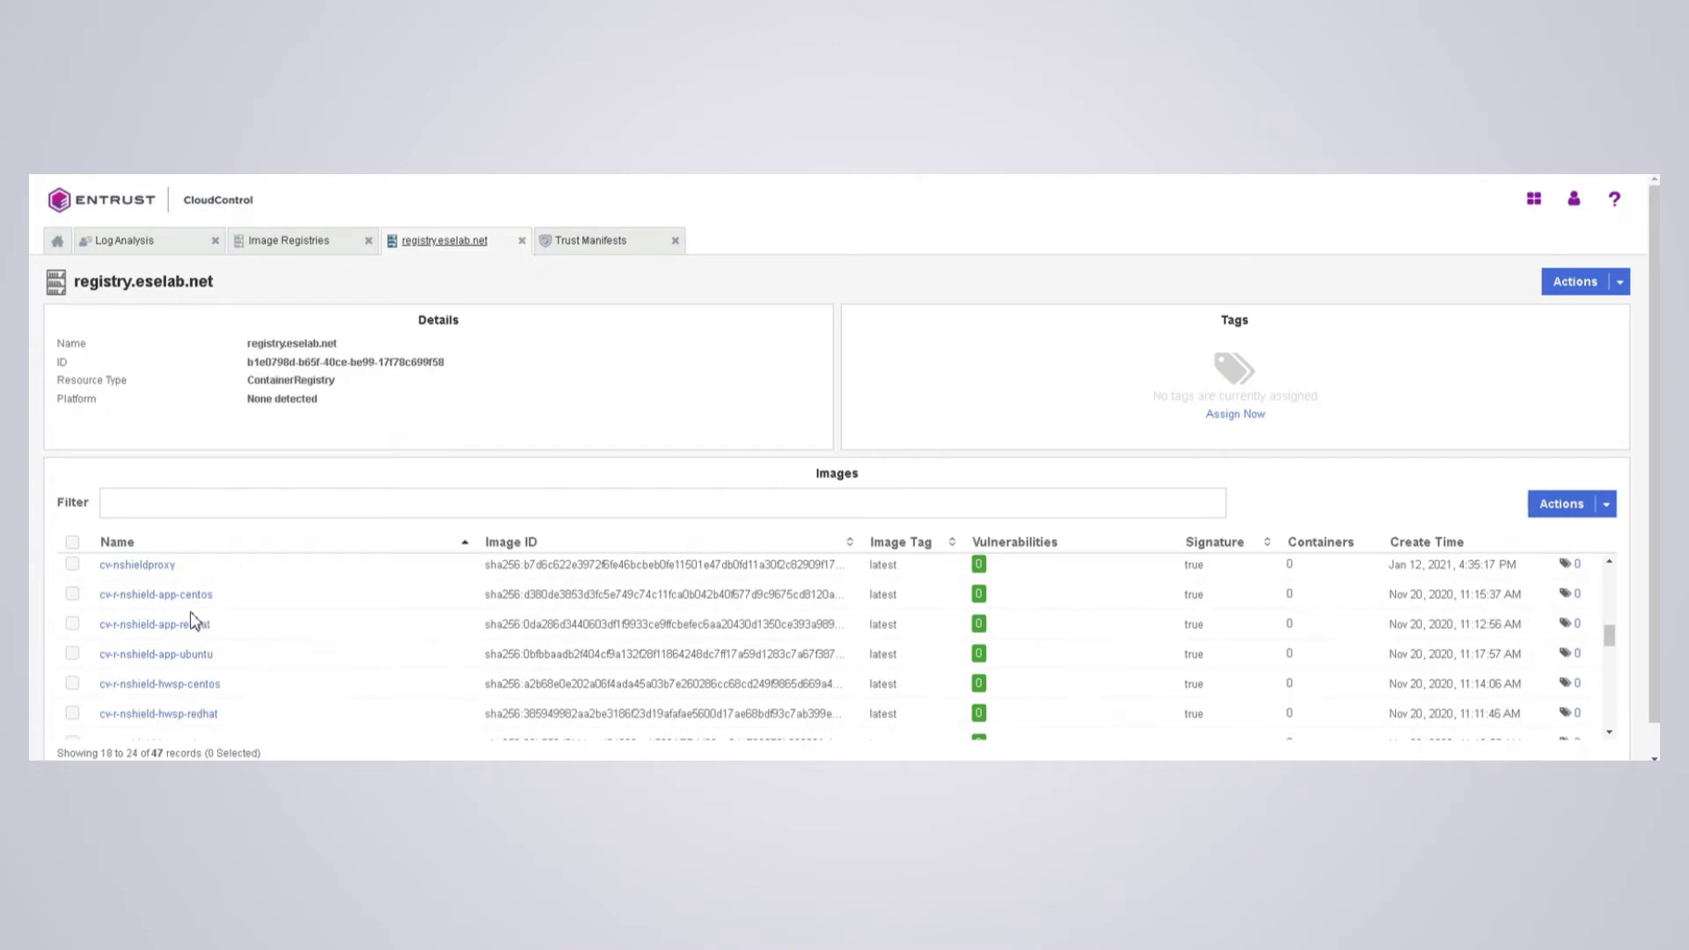
scroll(191, 621, "up", 5)
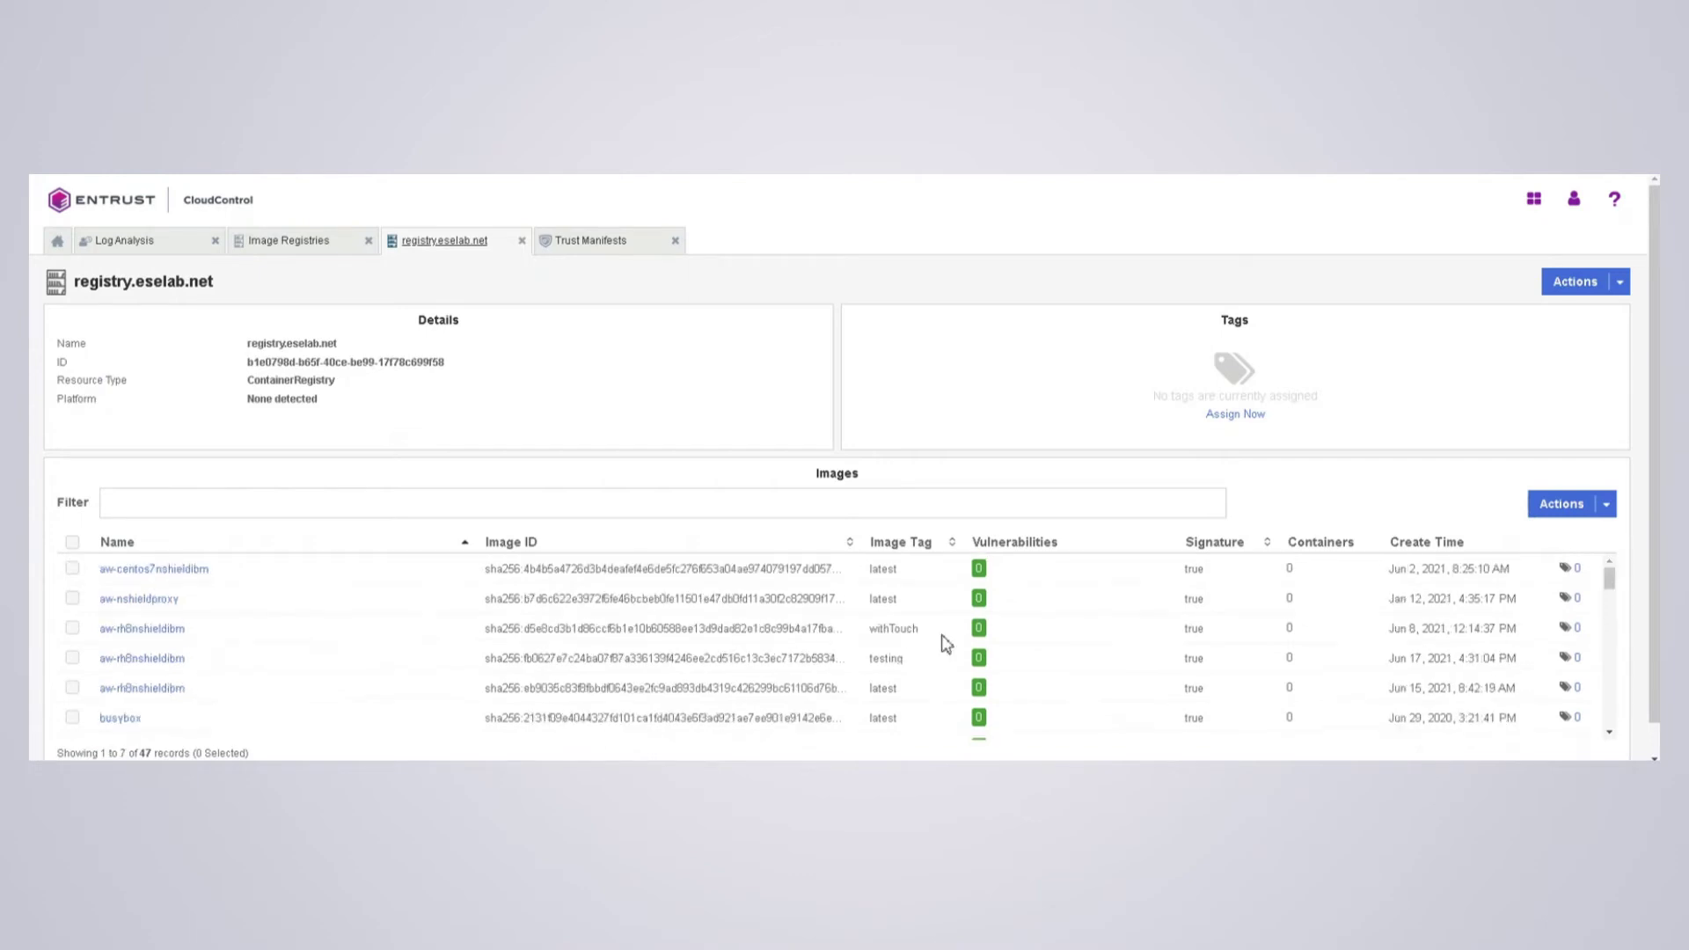
Reopen MyImageDeploymentControlPolicy and confirm editing the published manifest.
left_click(599, 241)
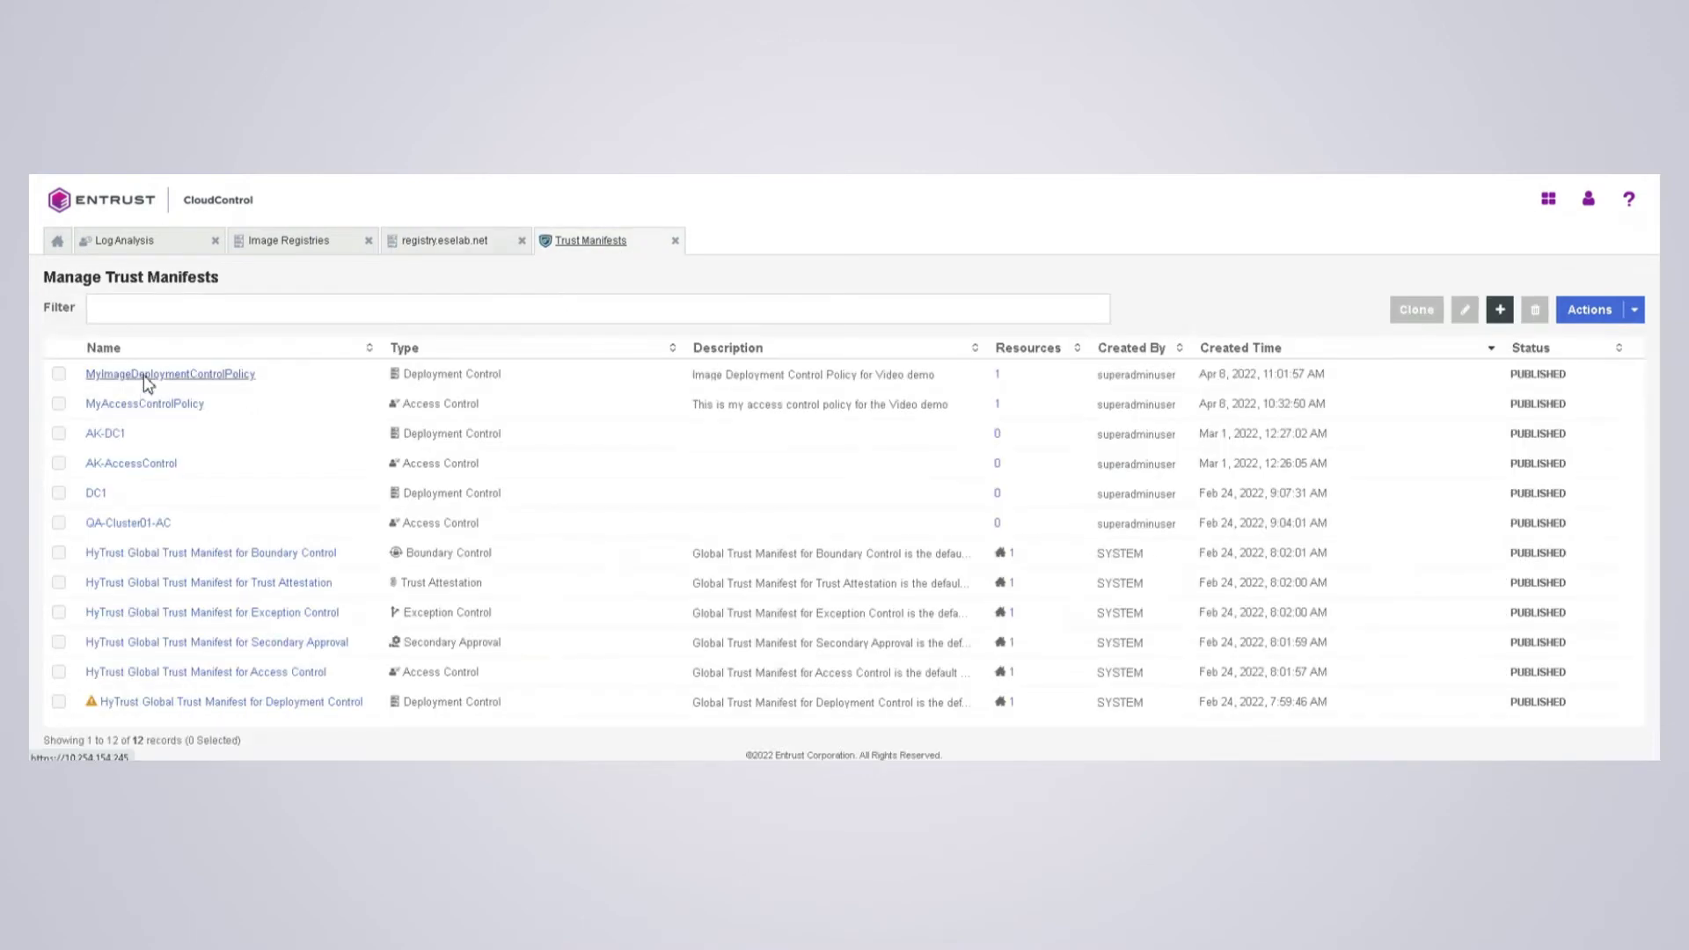
left_click(167, 377)
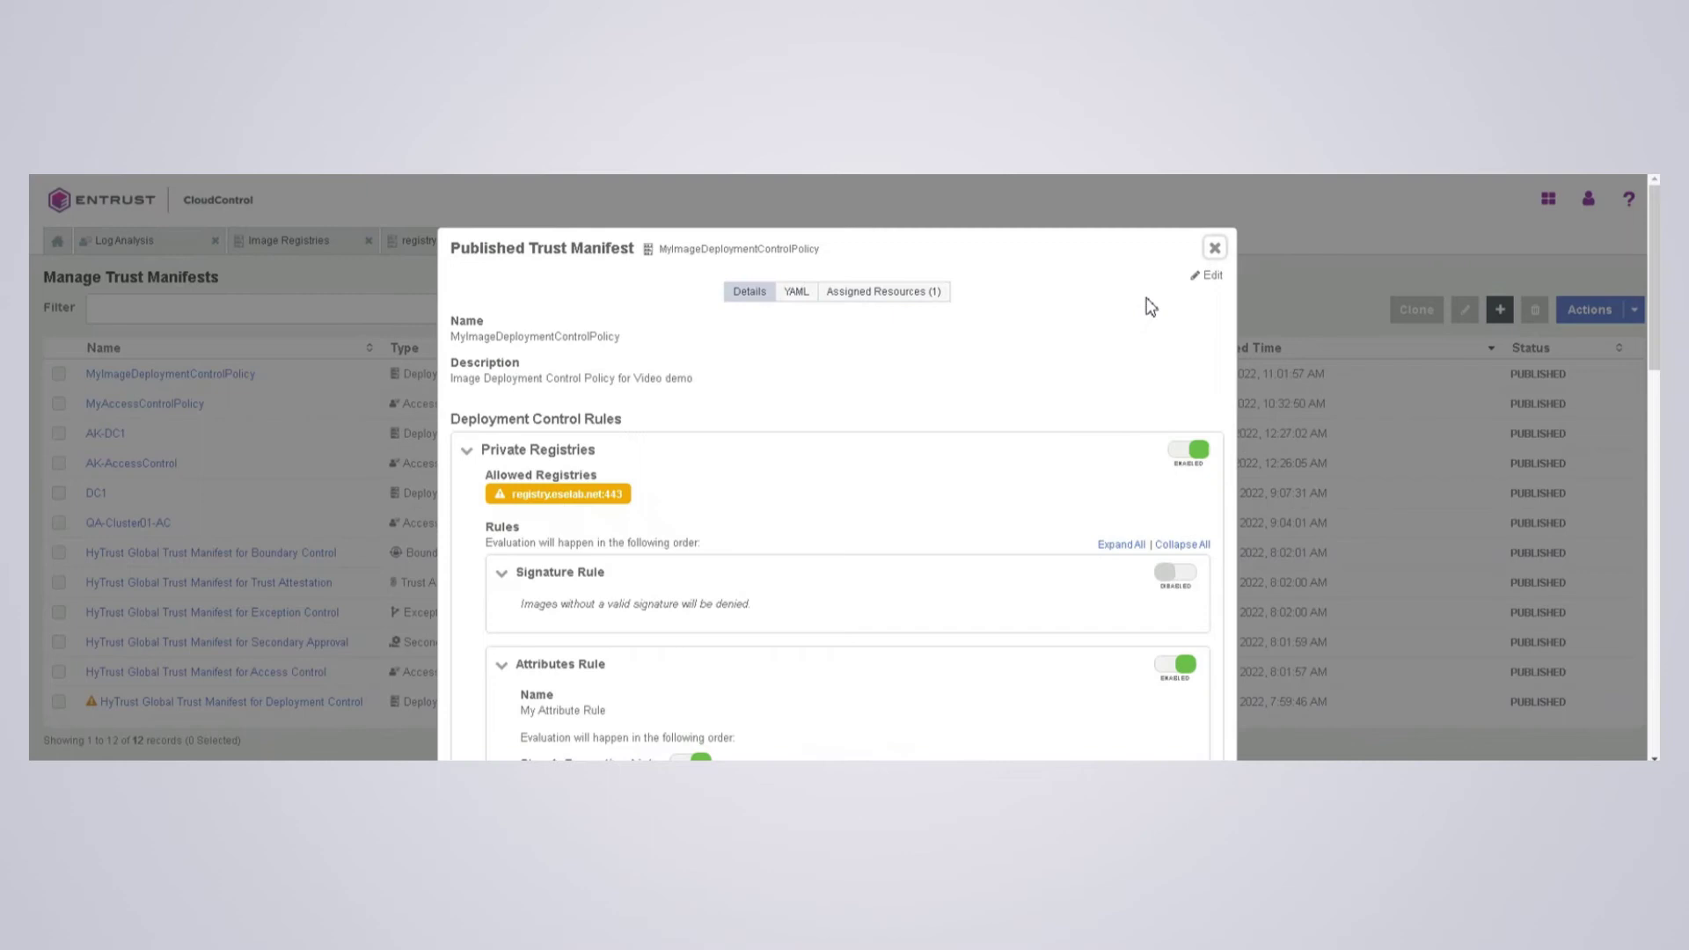
left_click(1211, 277)
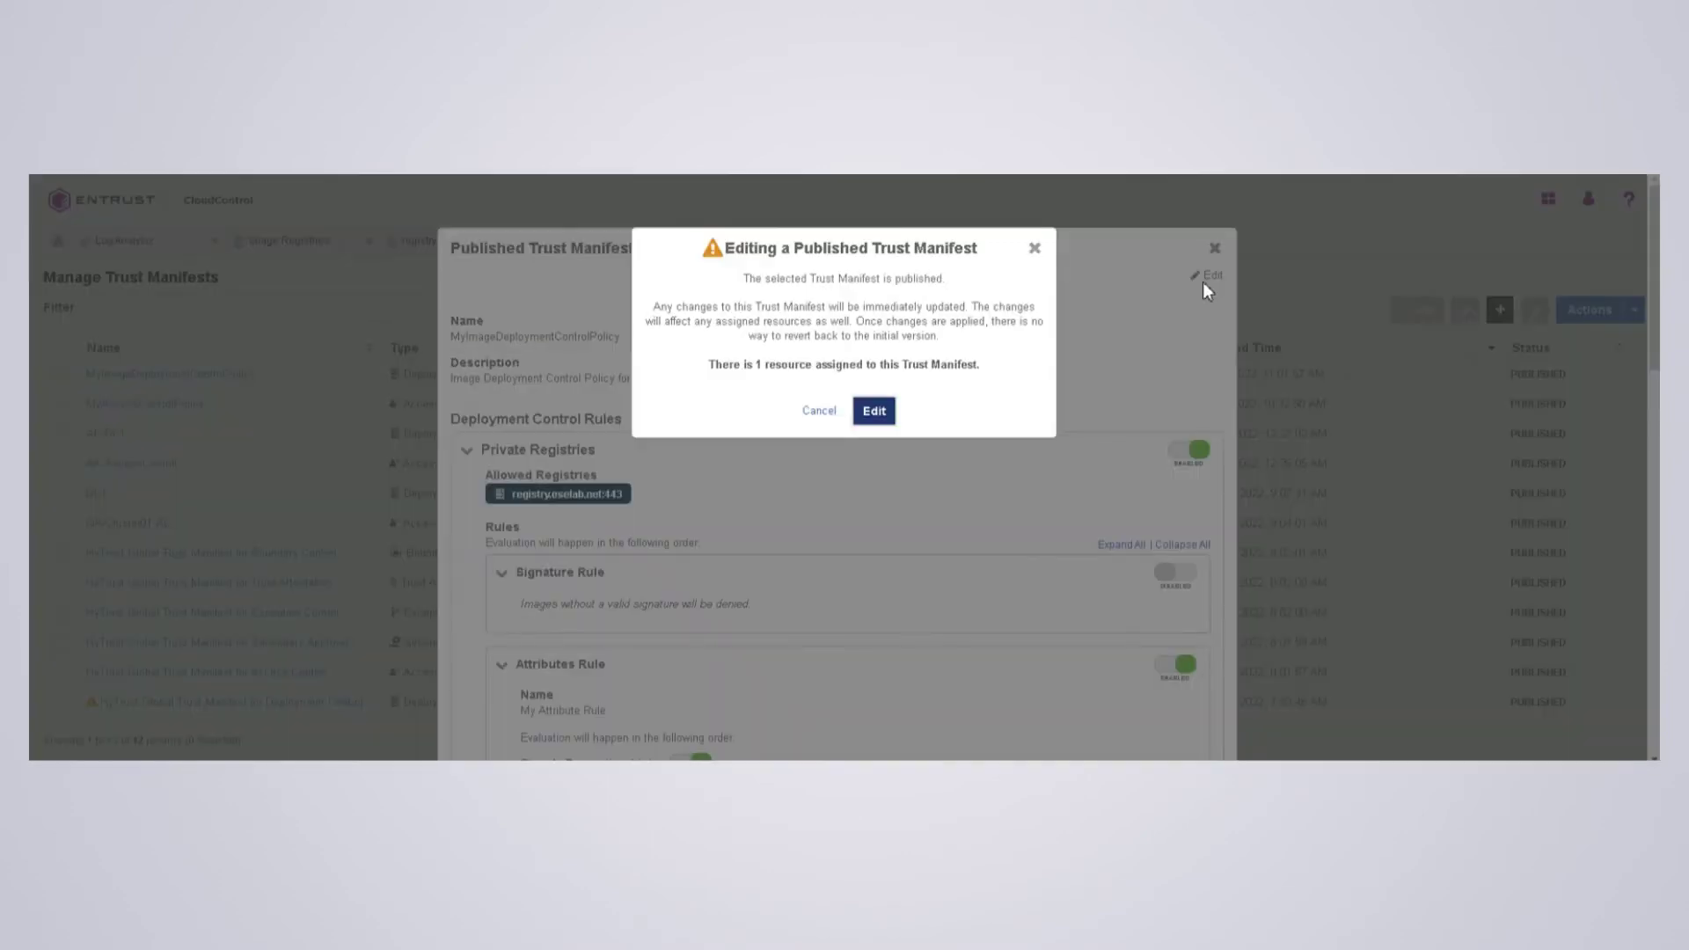
left_click(873, 414)
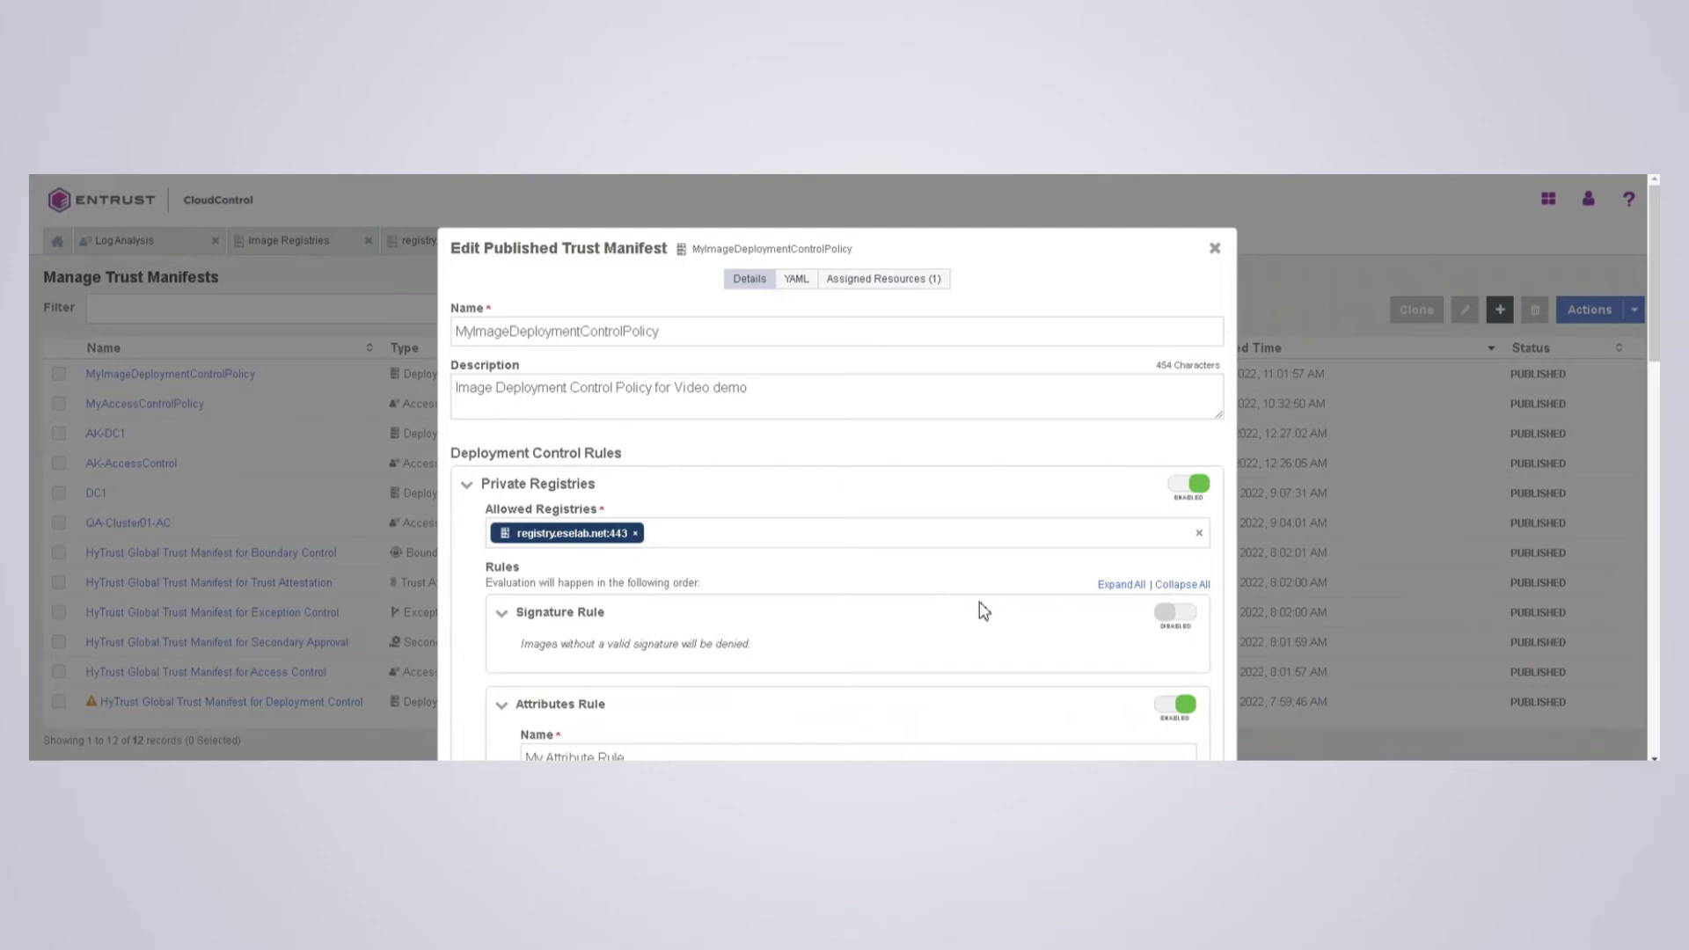
Disable the Attributes Rule, enable the Vulnerabilities Rule, and name it 'My Vulnerability Rule'.
left_click(1177, 704)
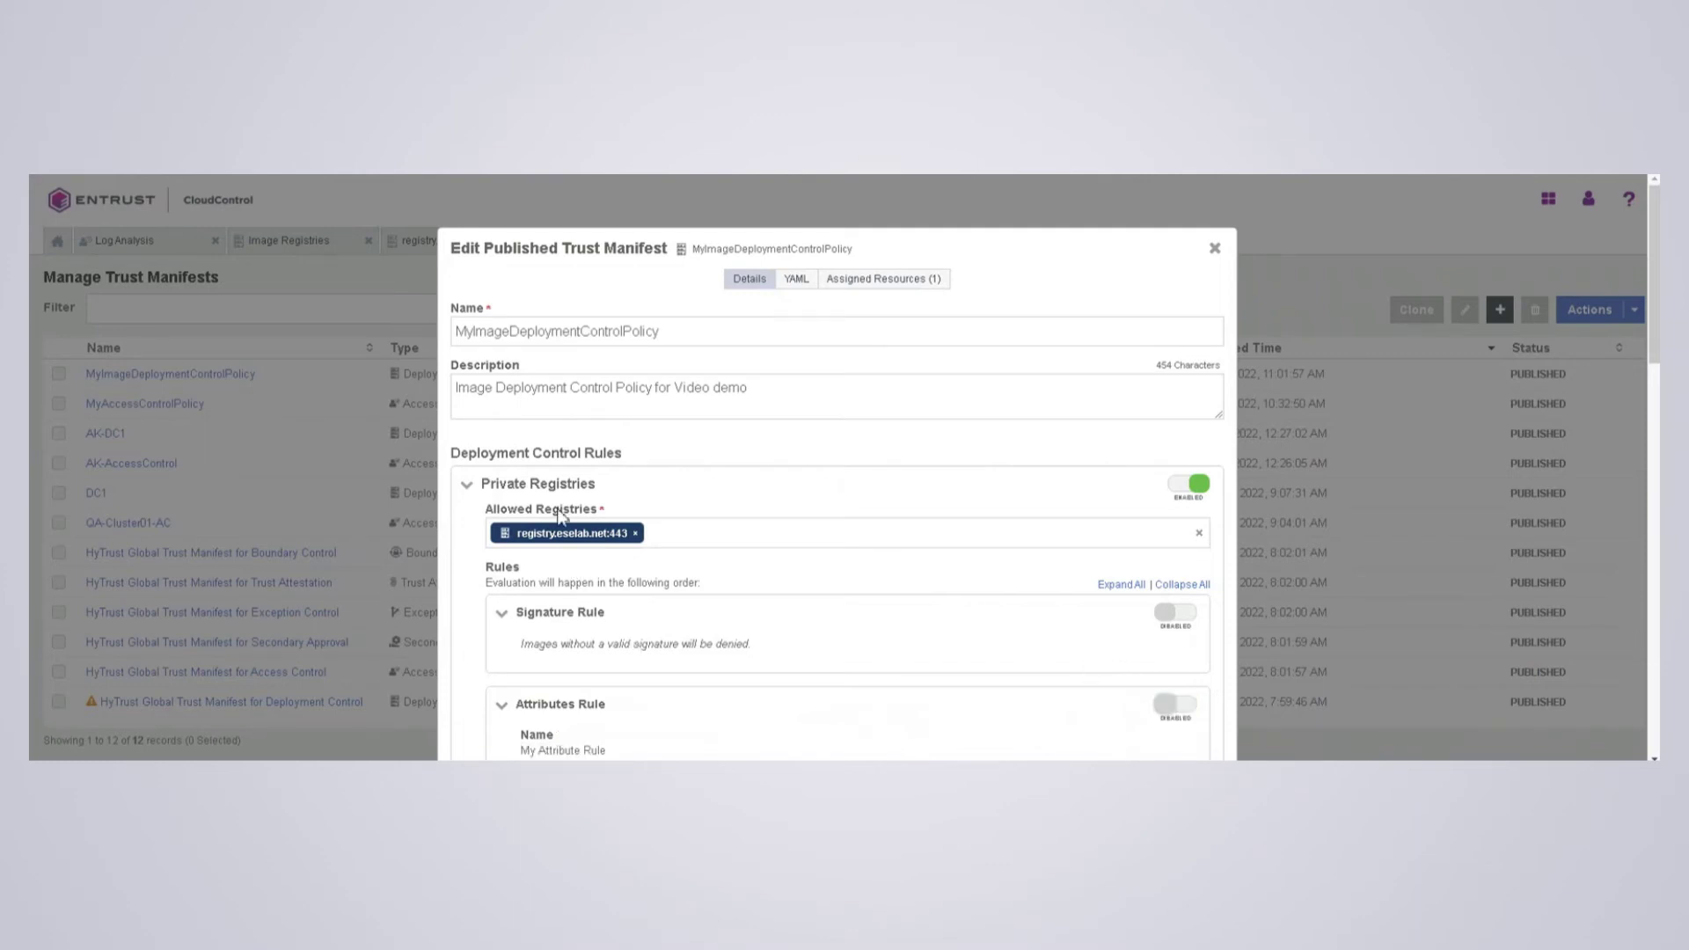
left_click(503, 704)
scroll(792, 637, "down", 5)
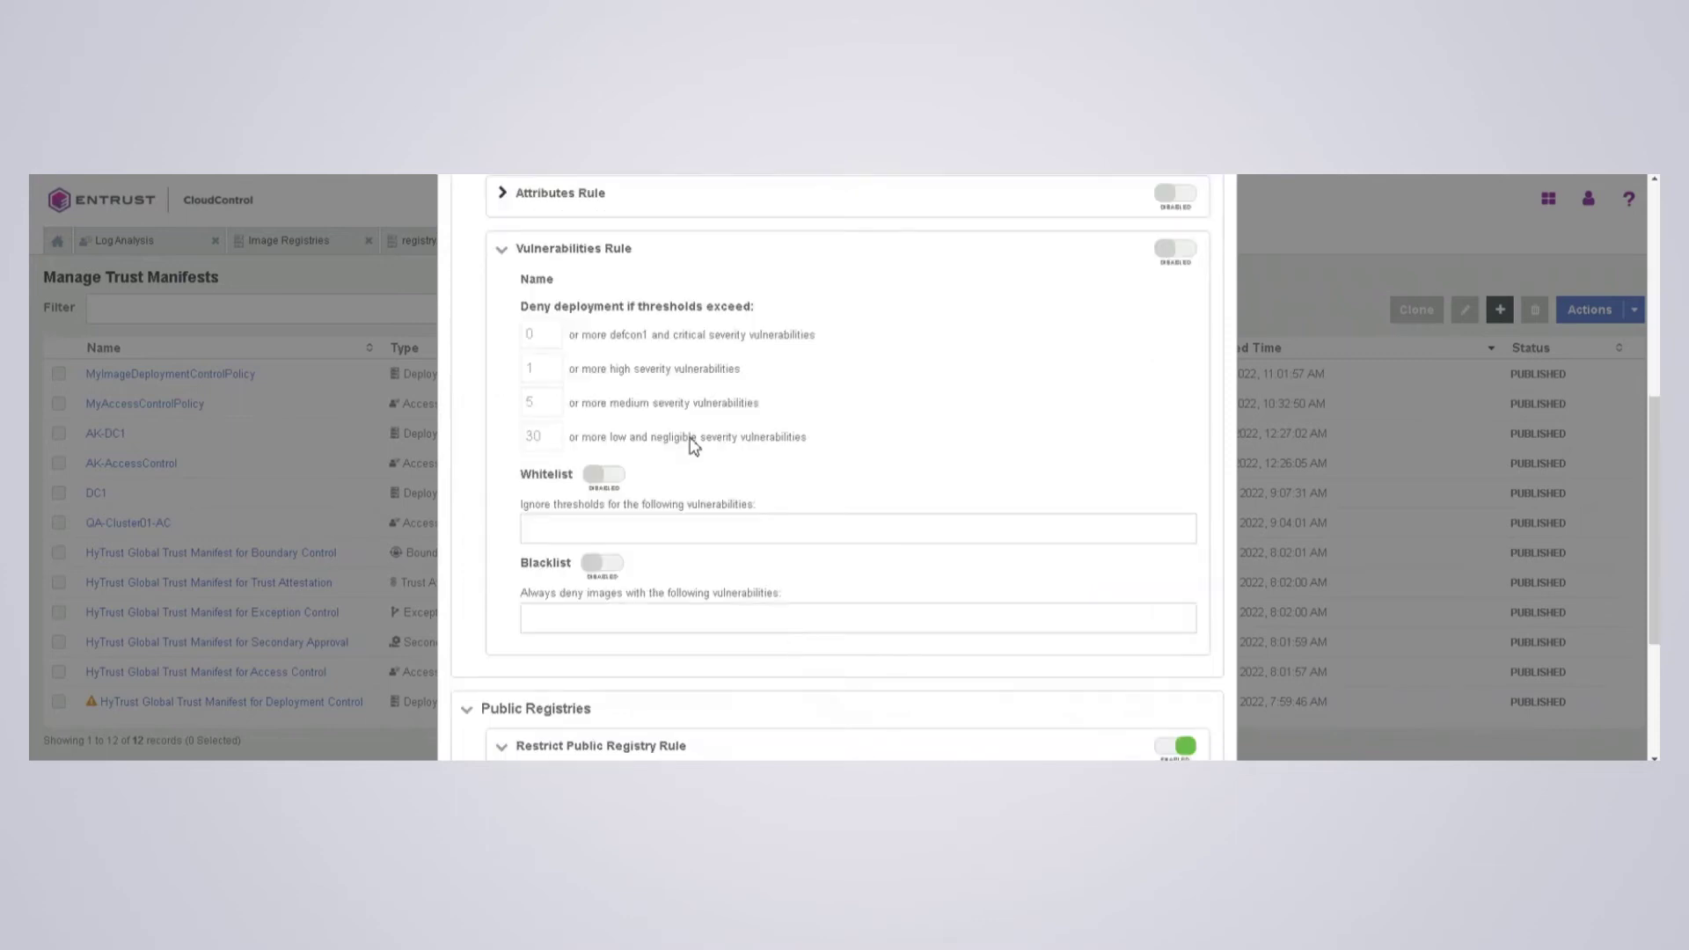
left_click(1178, 250)
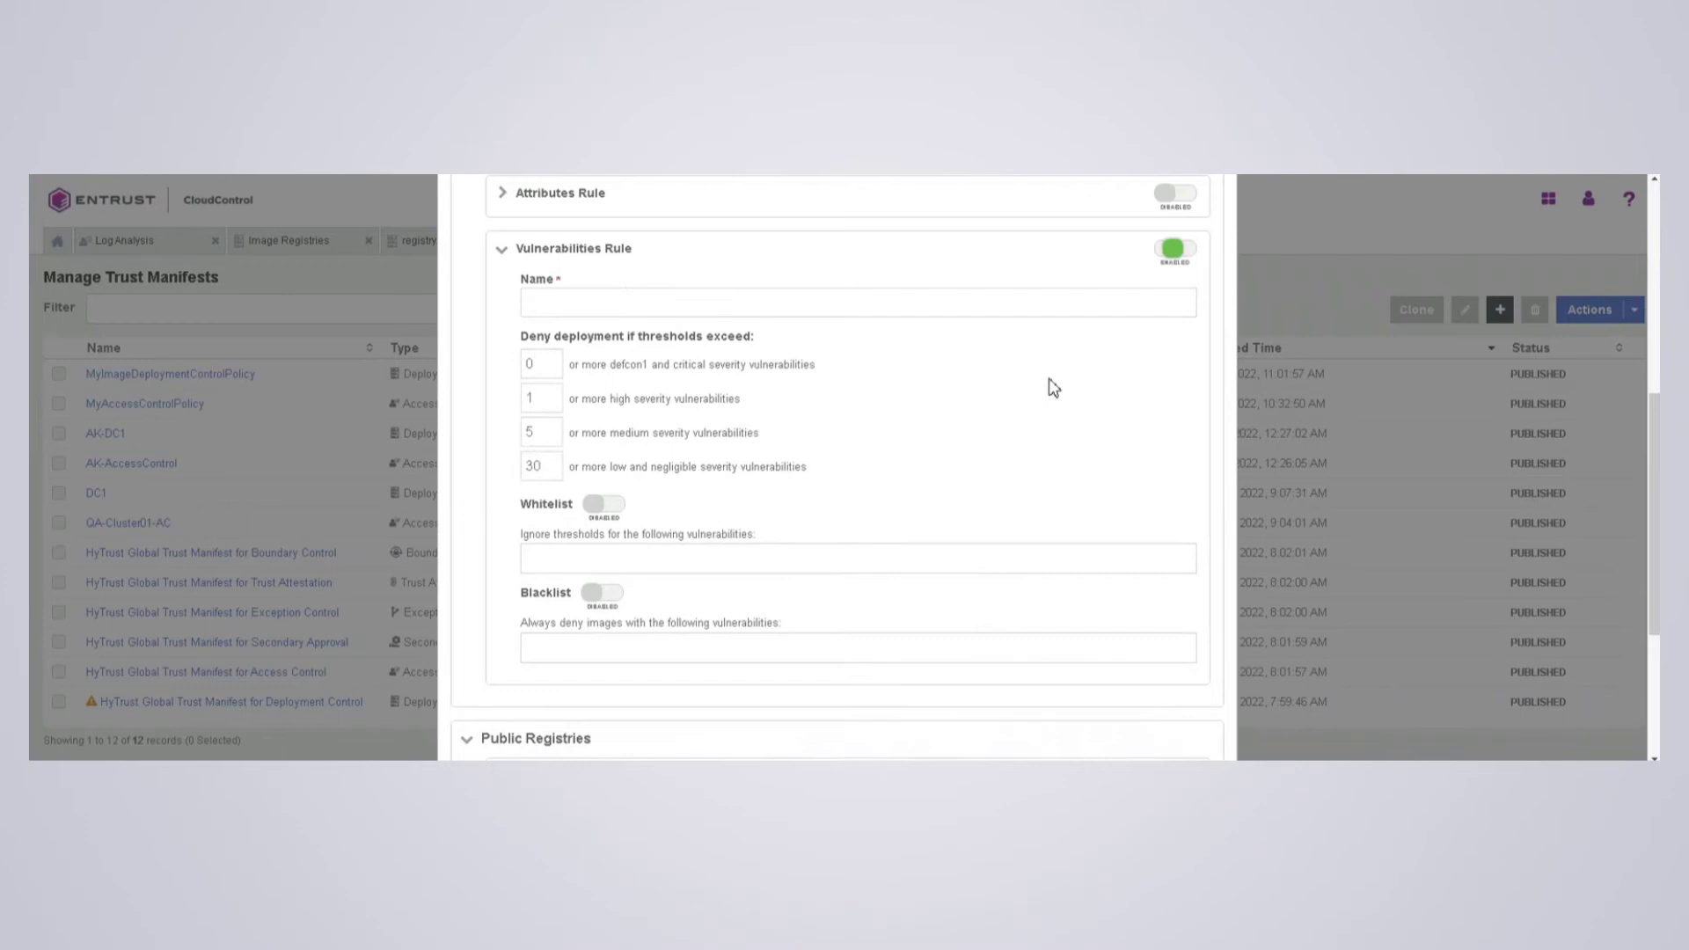
left_click(550, 308)
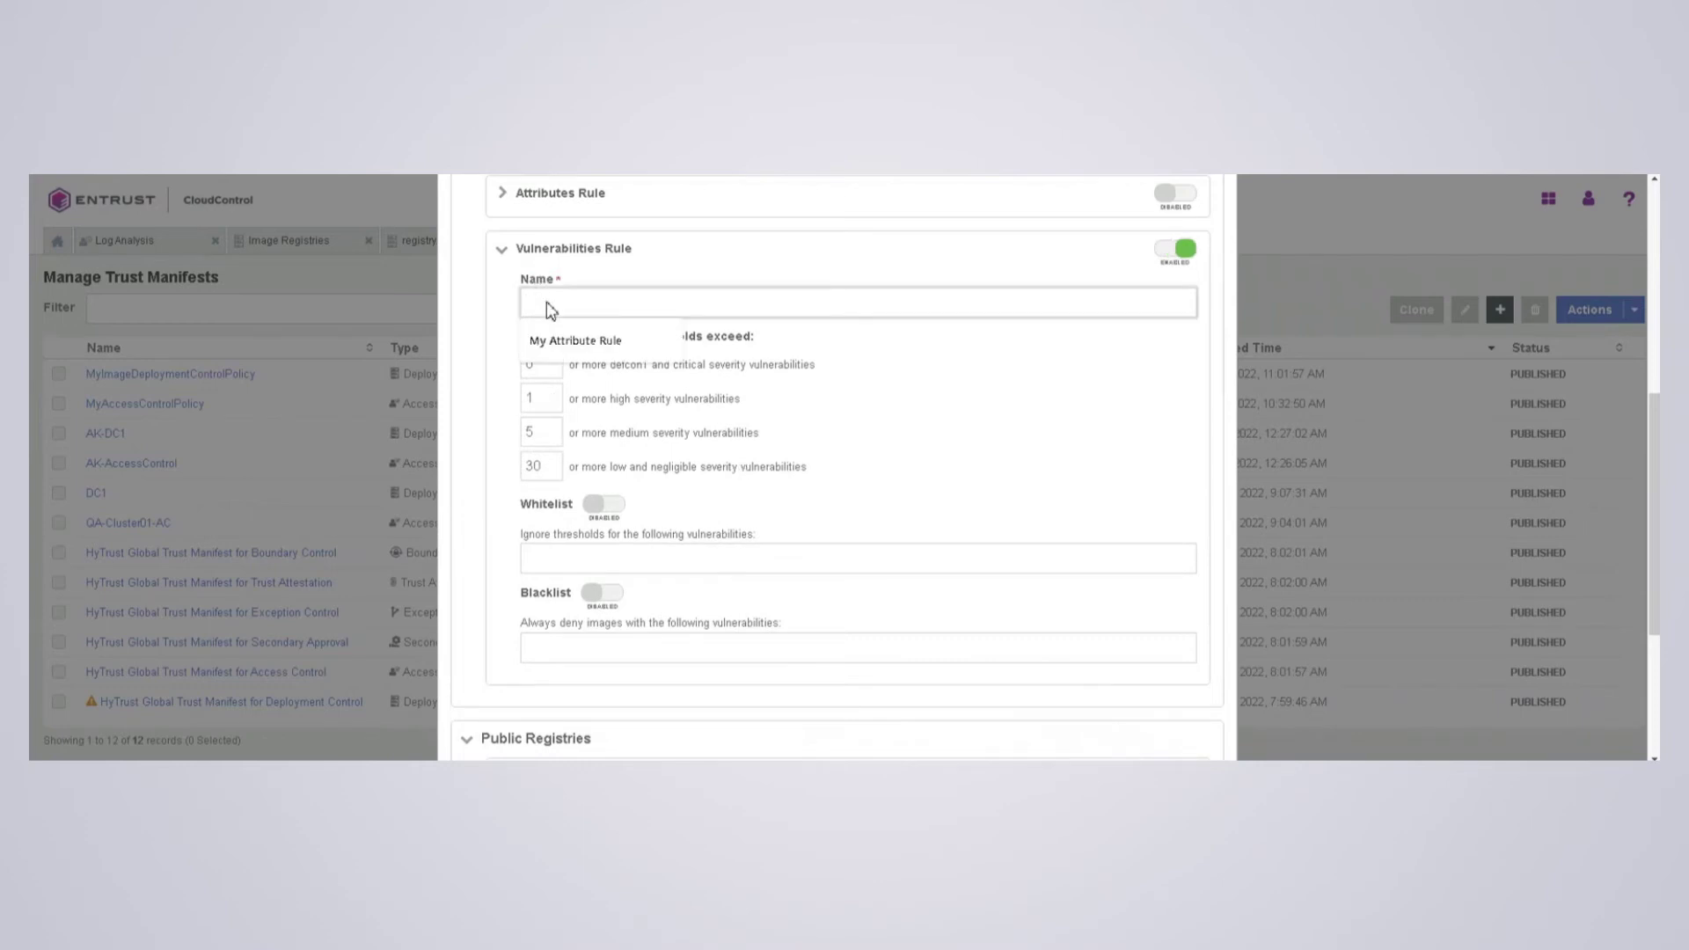
type("My V")
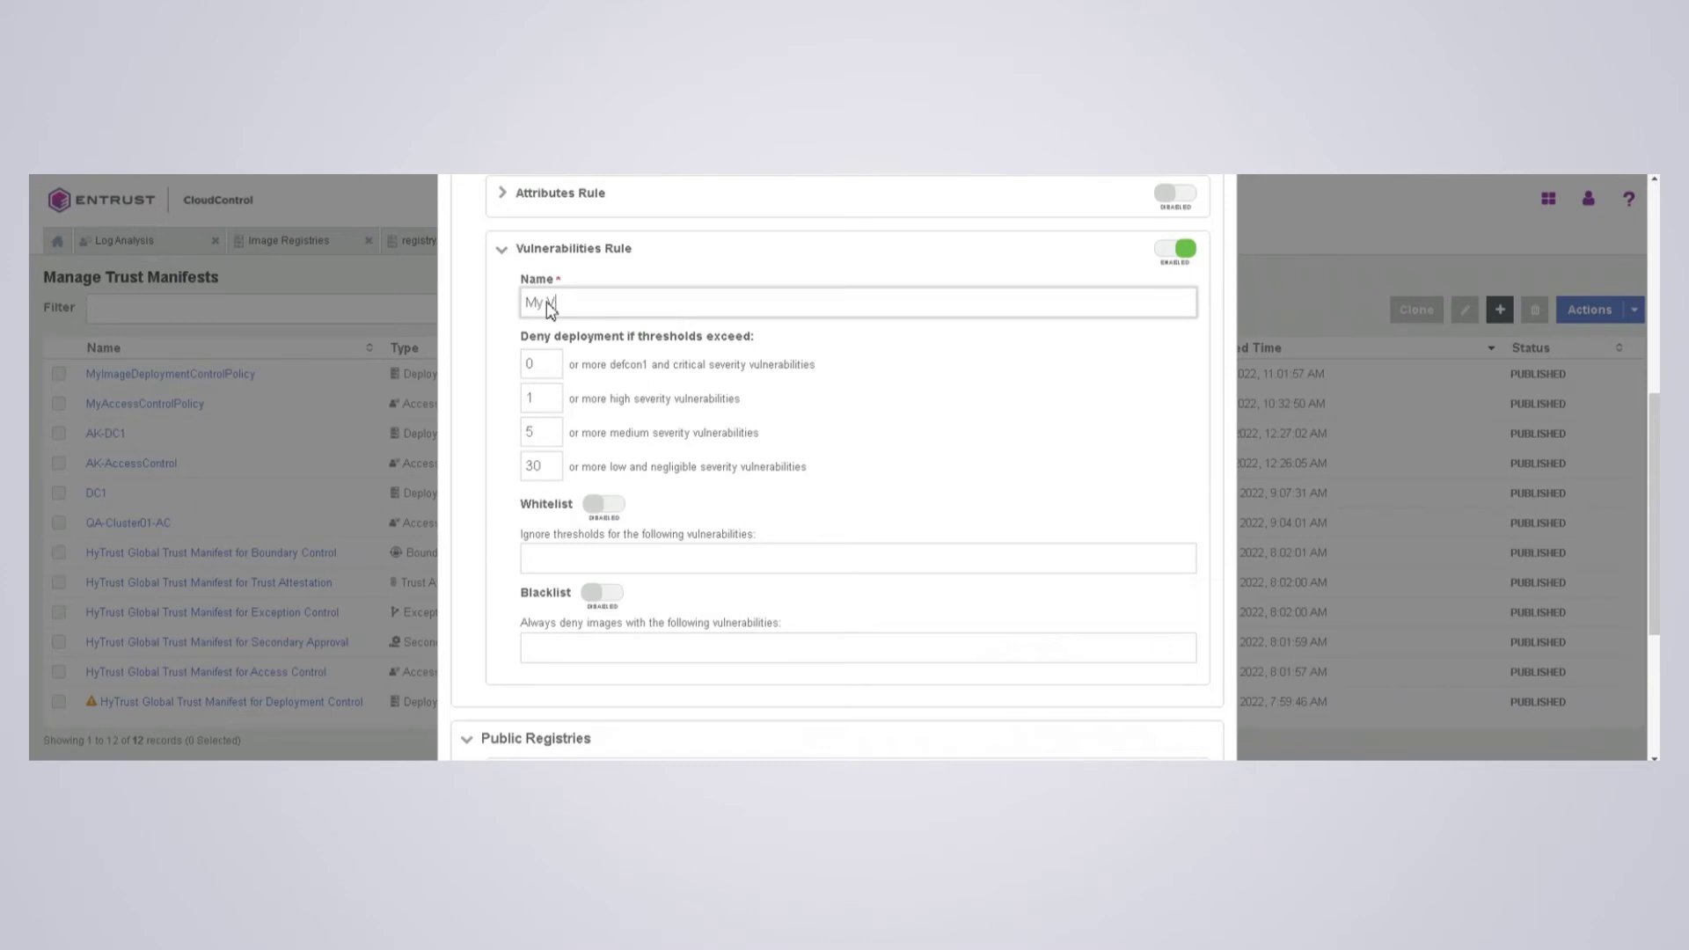
type("ululnerability Rule")
Validate the edited manifest, then apply and confirm the changes.
scroll(809, 530, "down", 3)
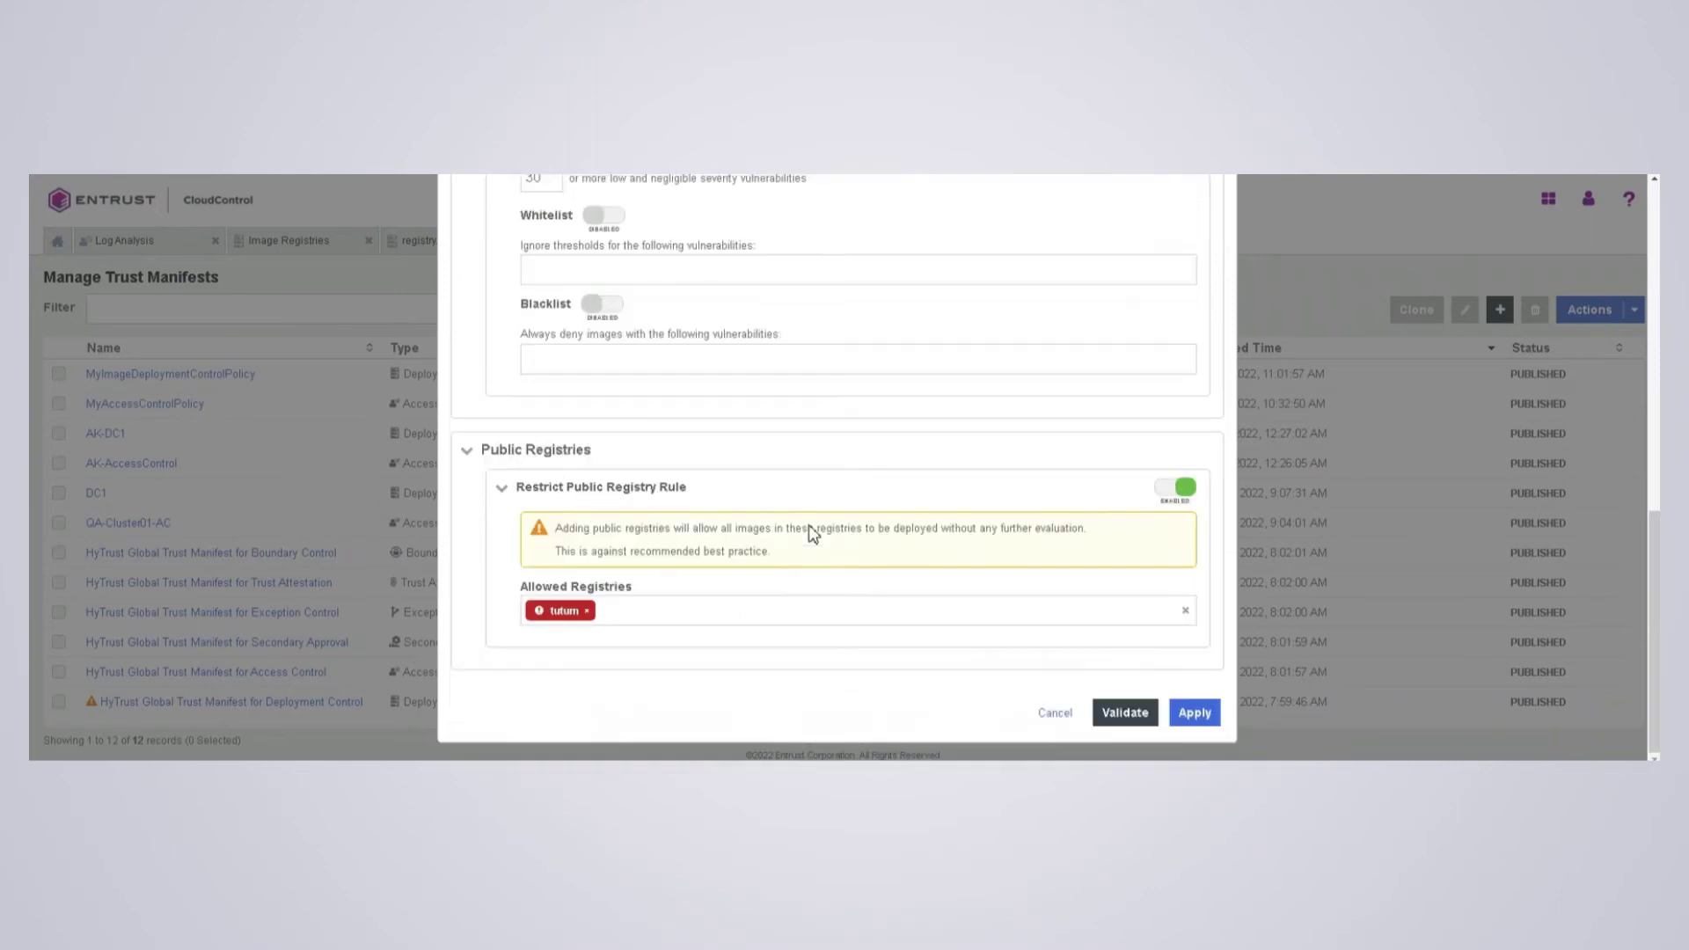
left_click(1120, 720)
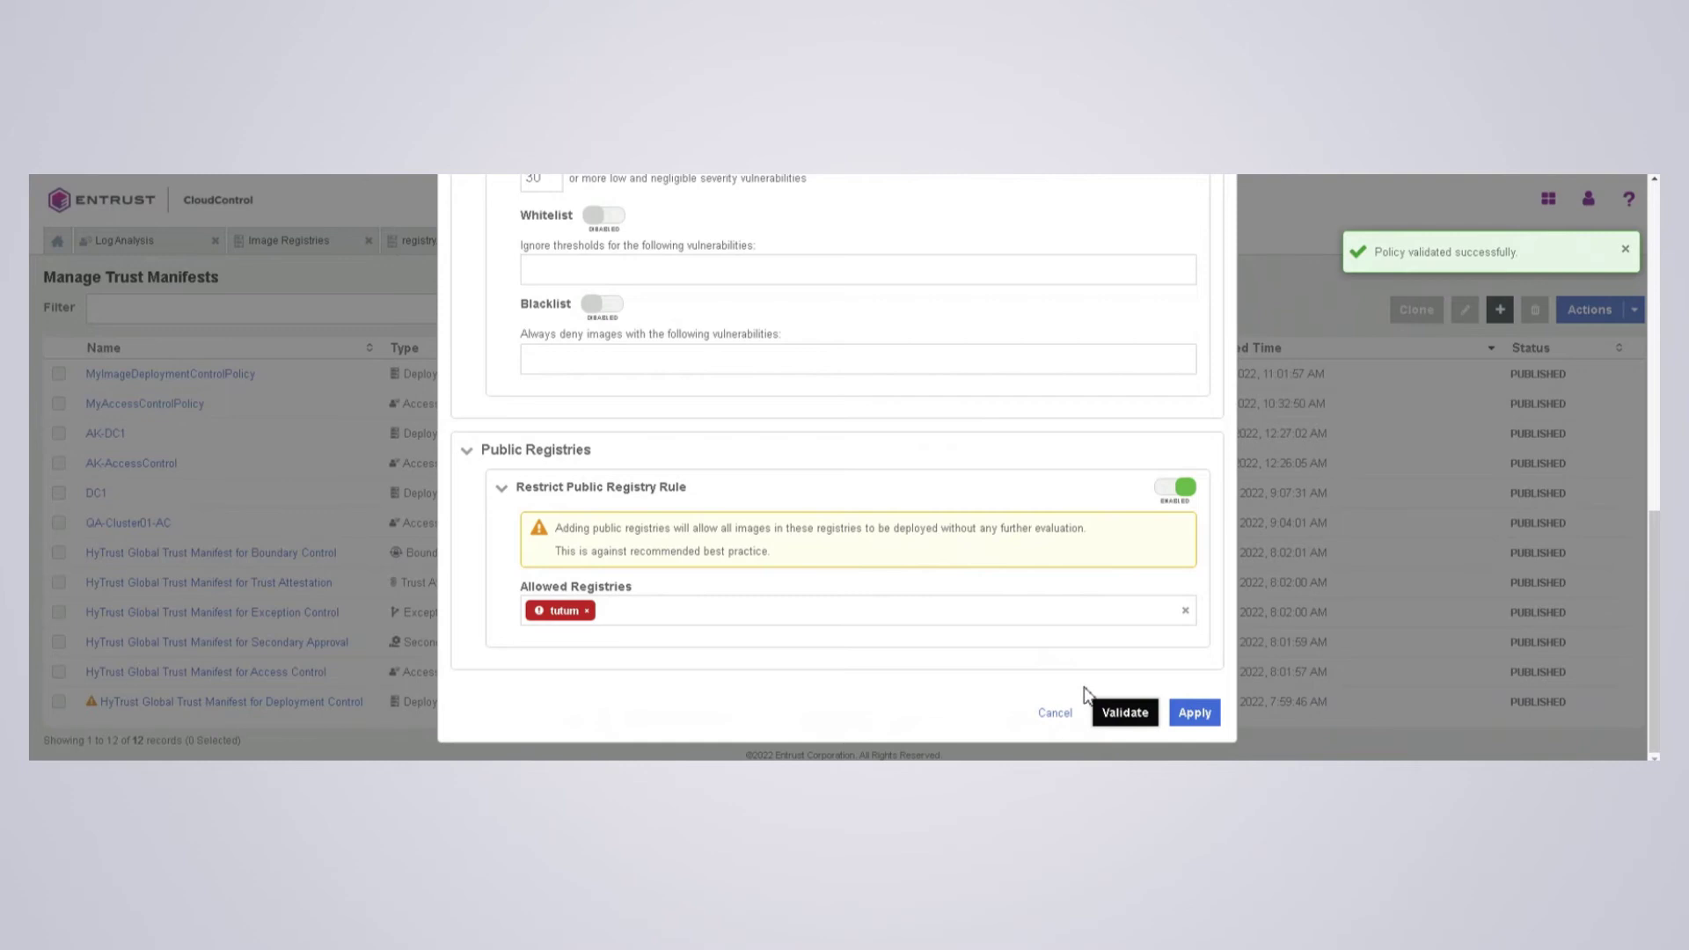
scroll(929, 532, "up", 10)
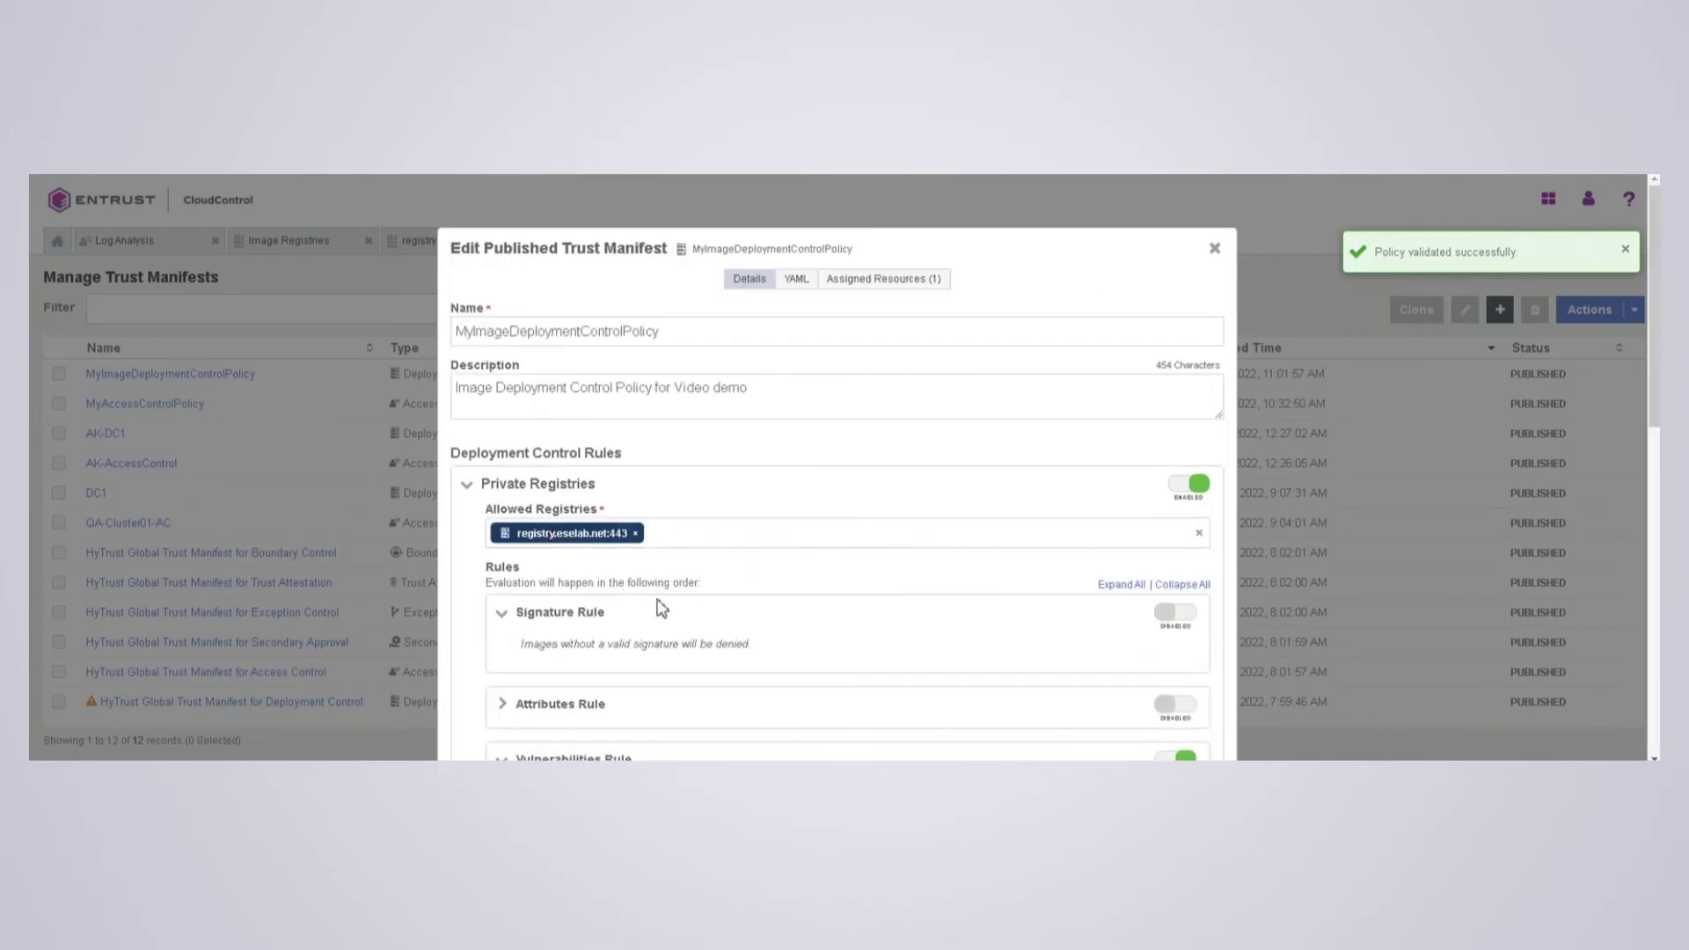
scroll(691, 613, "down", 5)
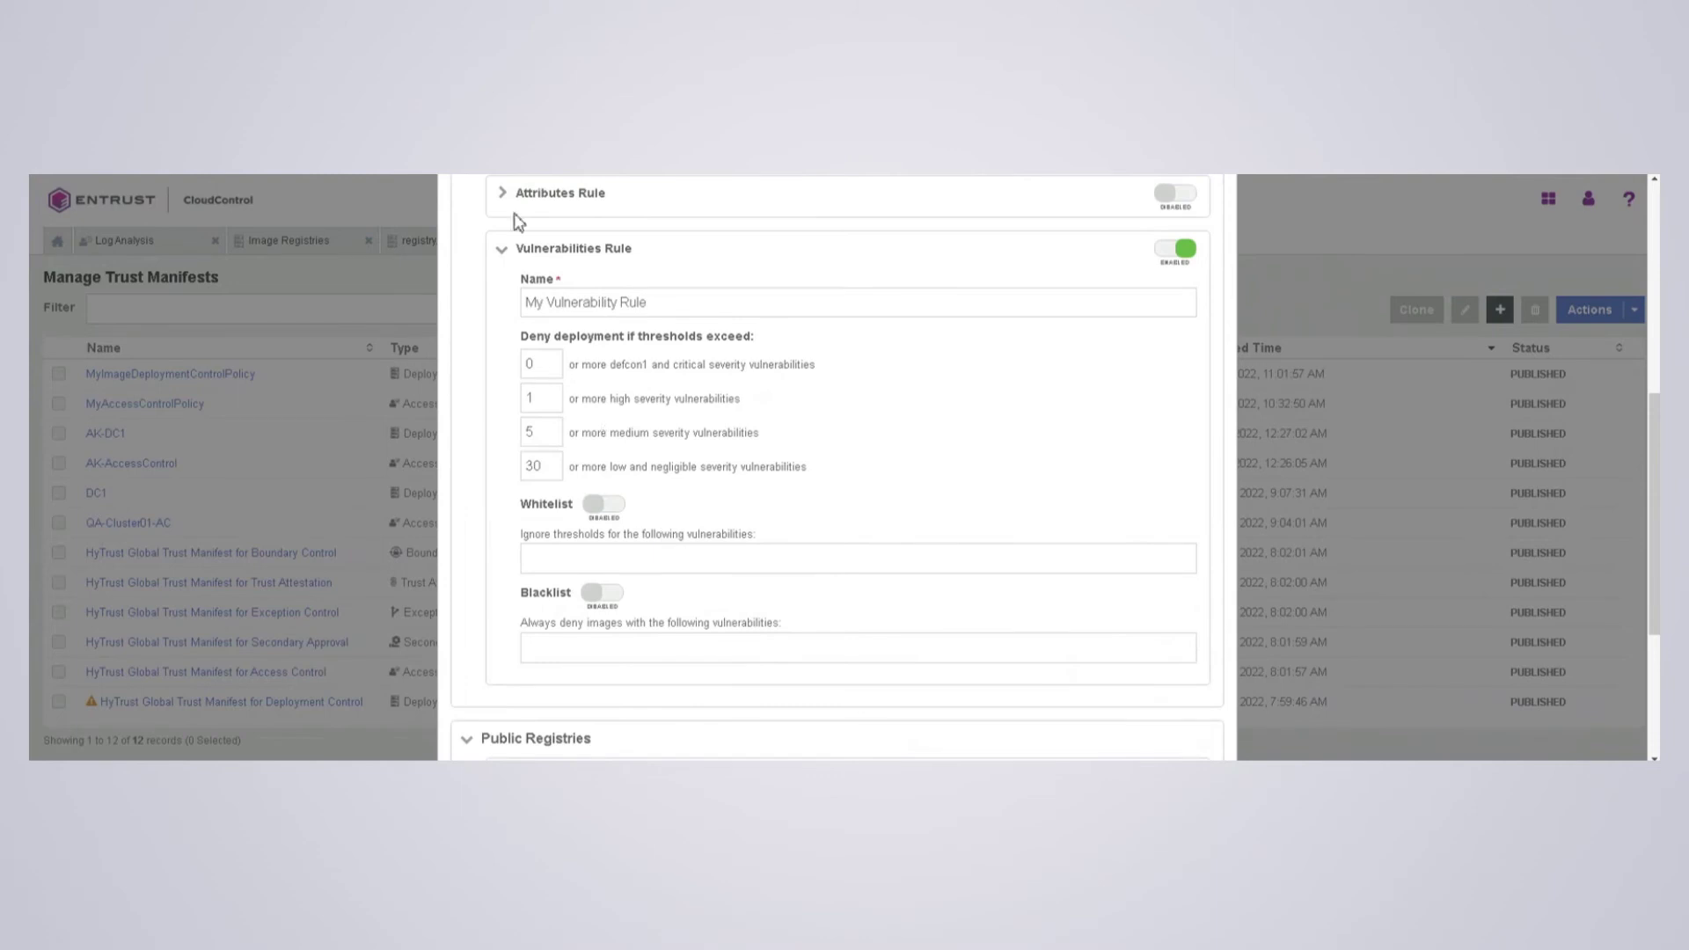
scroll(889, 637, "down", 3)
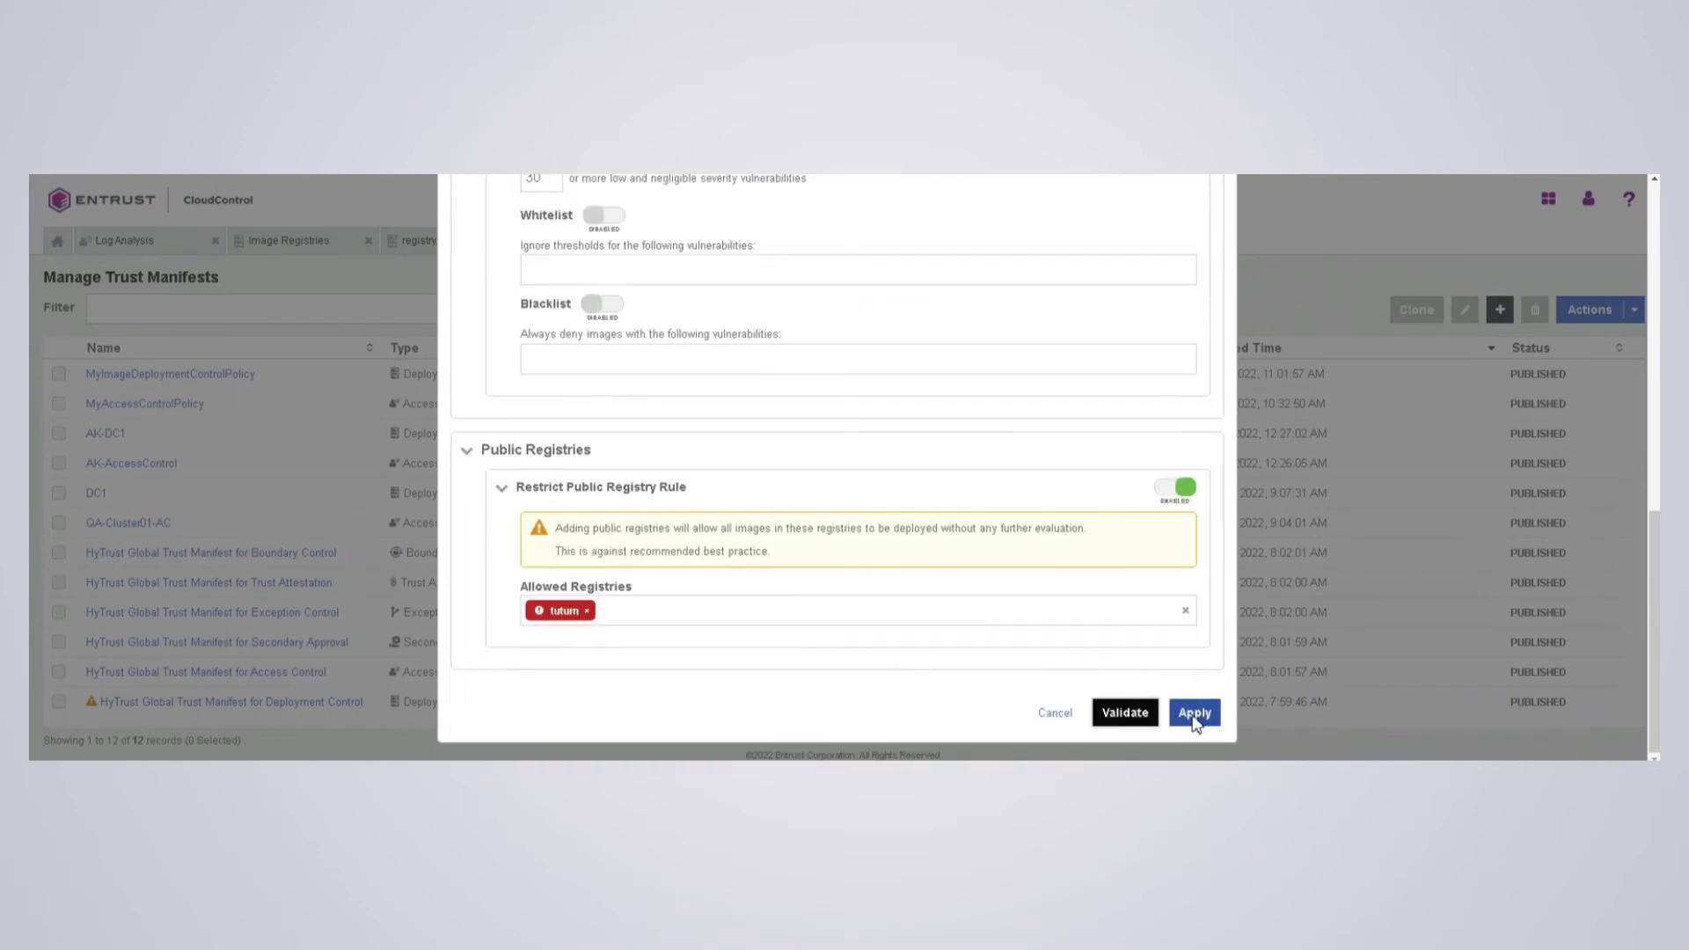
left_click(1195, 717)
left_click(880, 340)
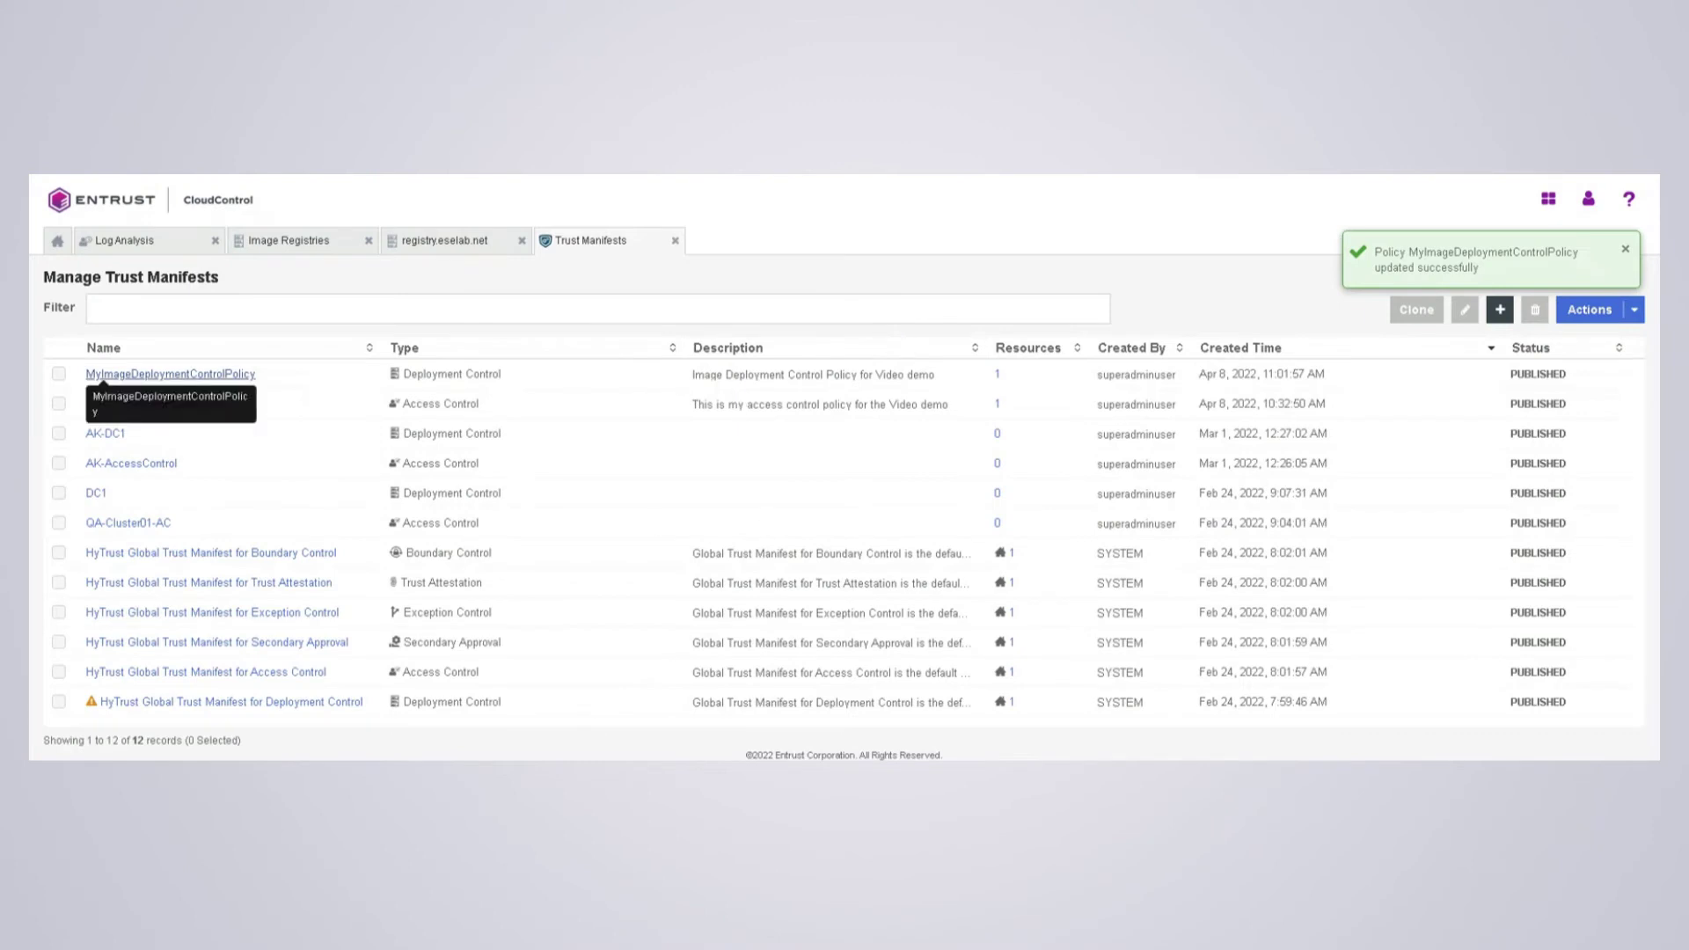
In PuTTY, clear the screen, list files, and print pod-internal-cve.yaml, highlighting its httpd image.
key("alt+Tab")
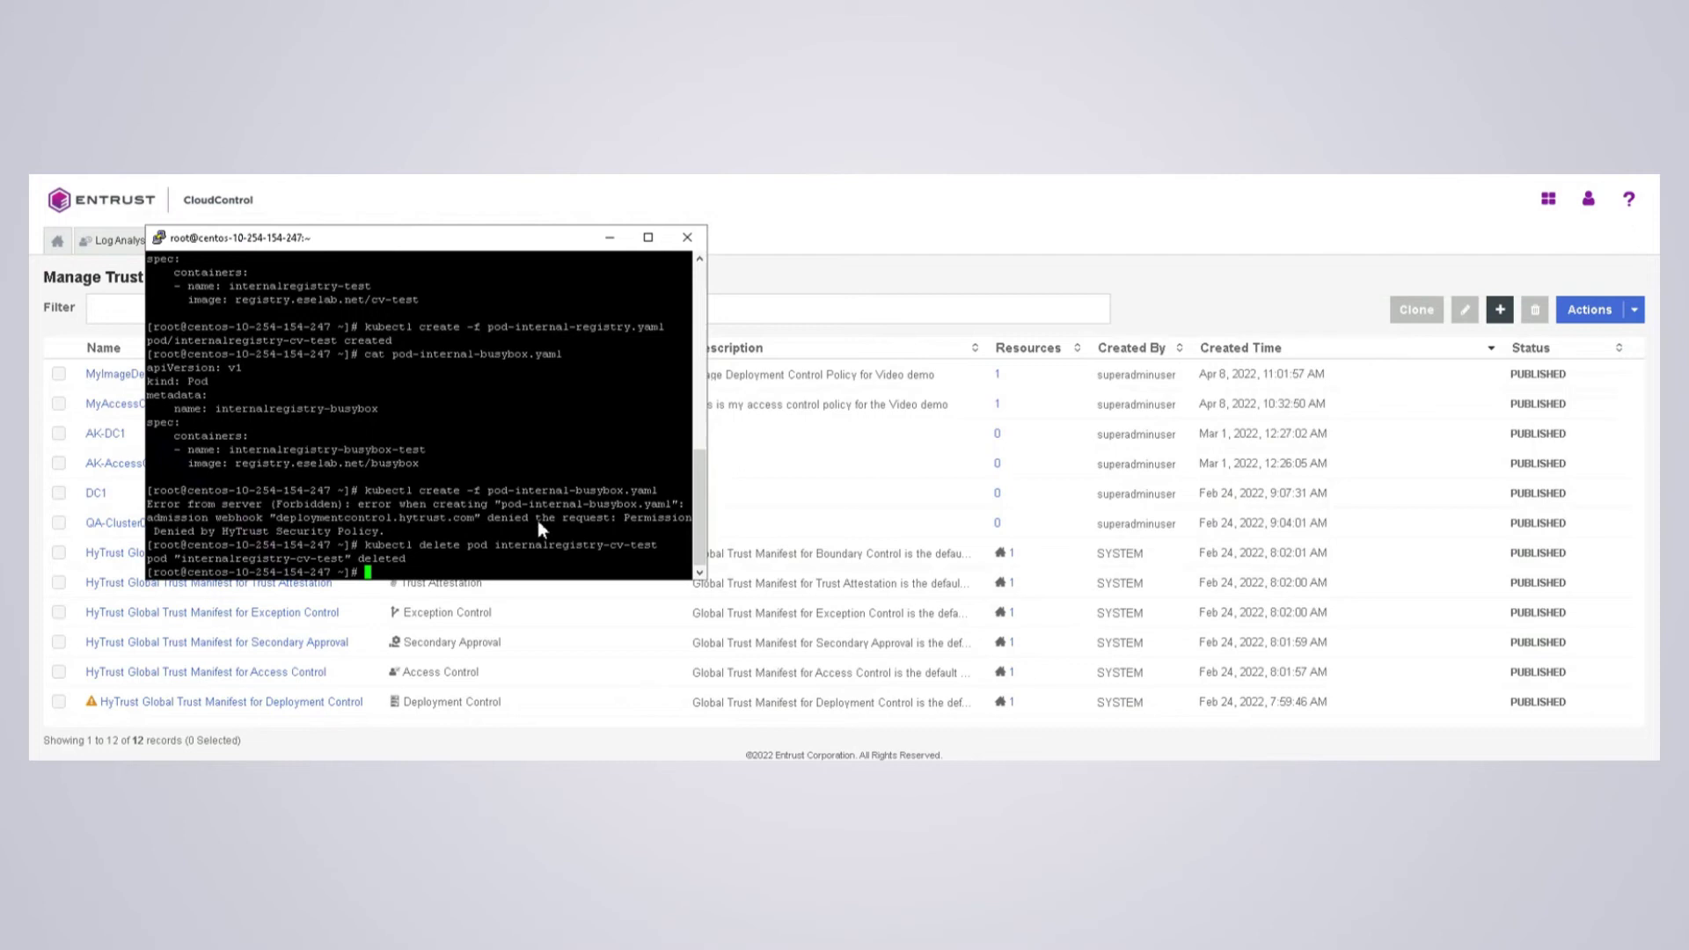
type("clear")
key("Return")
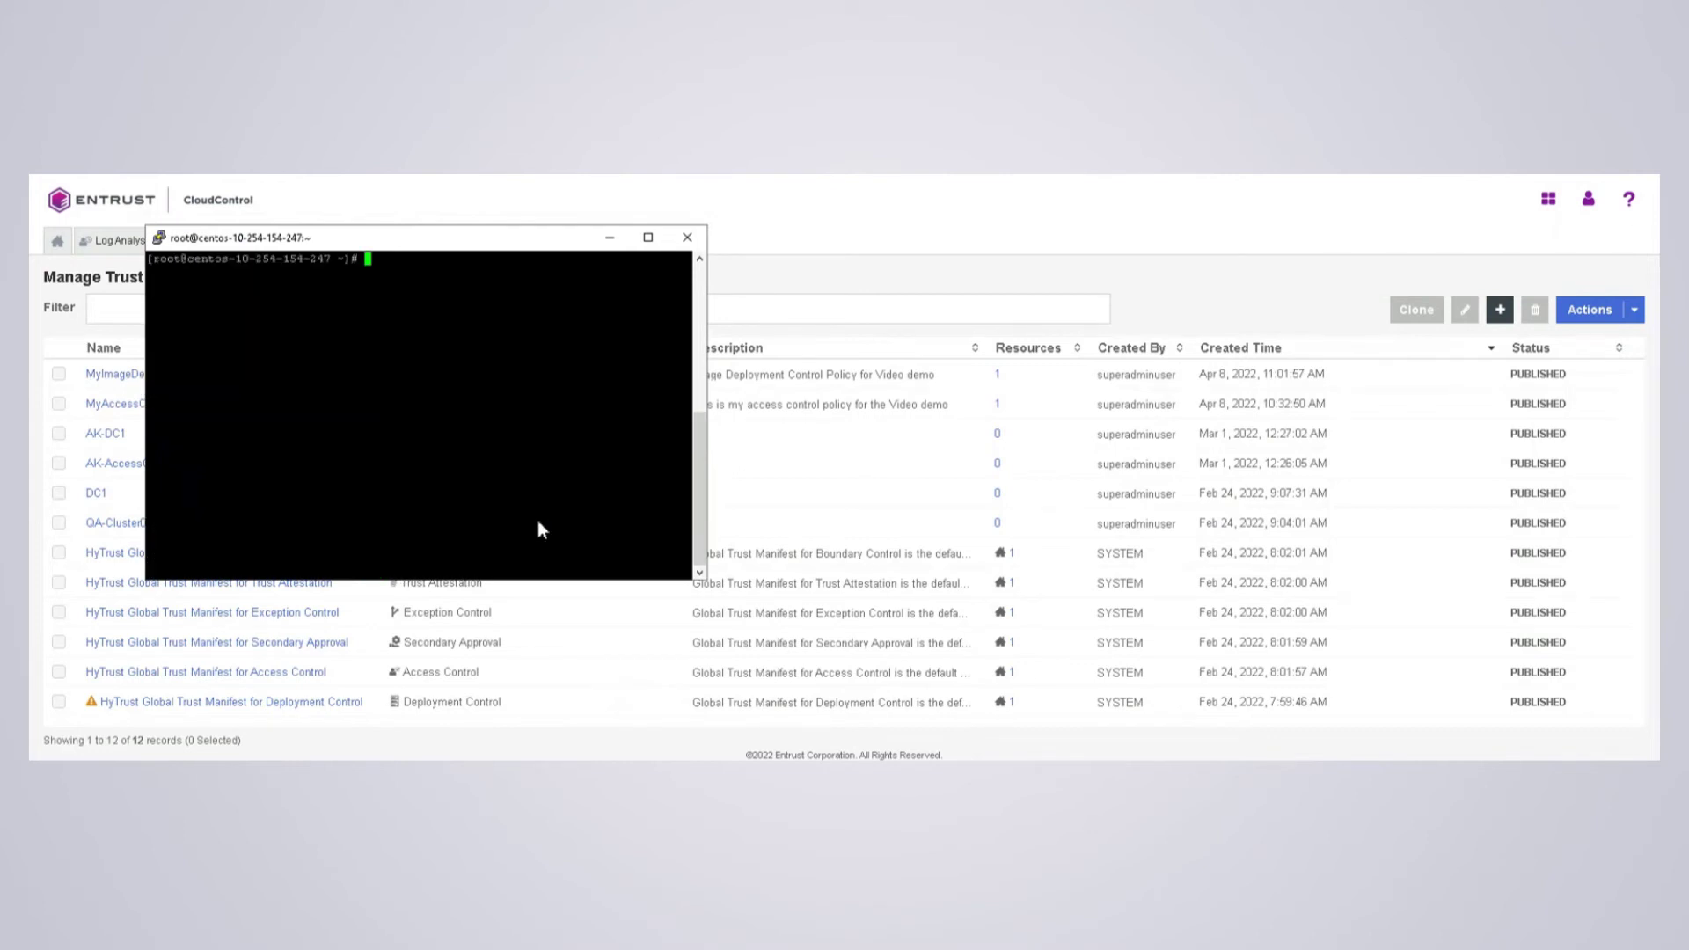
type("ls")
key("Return")
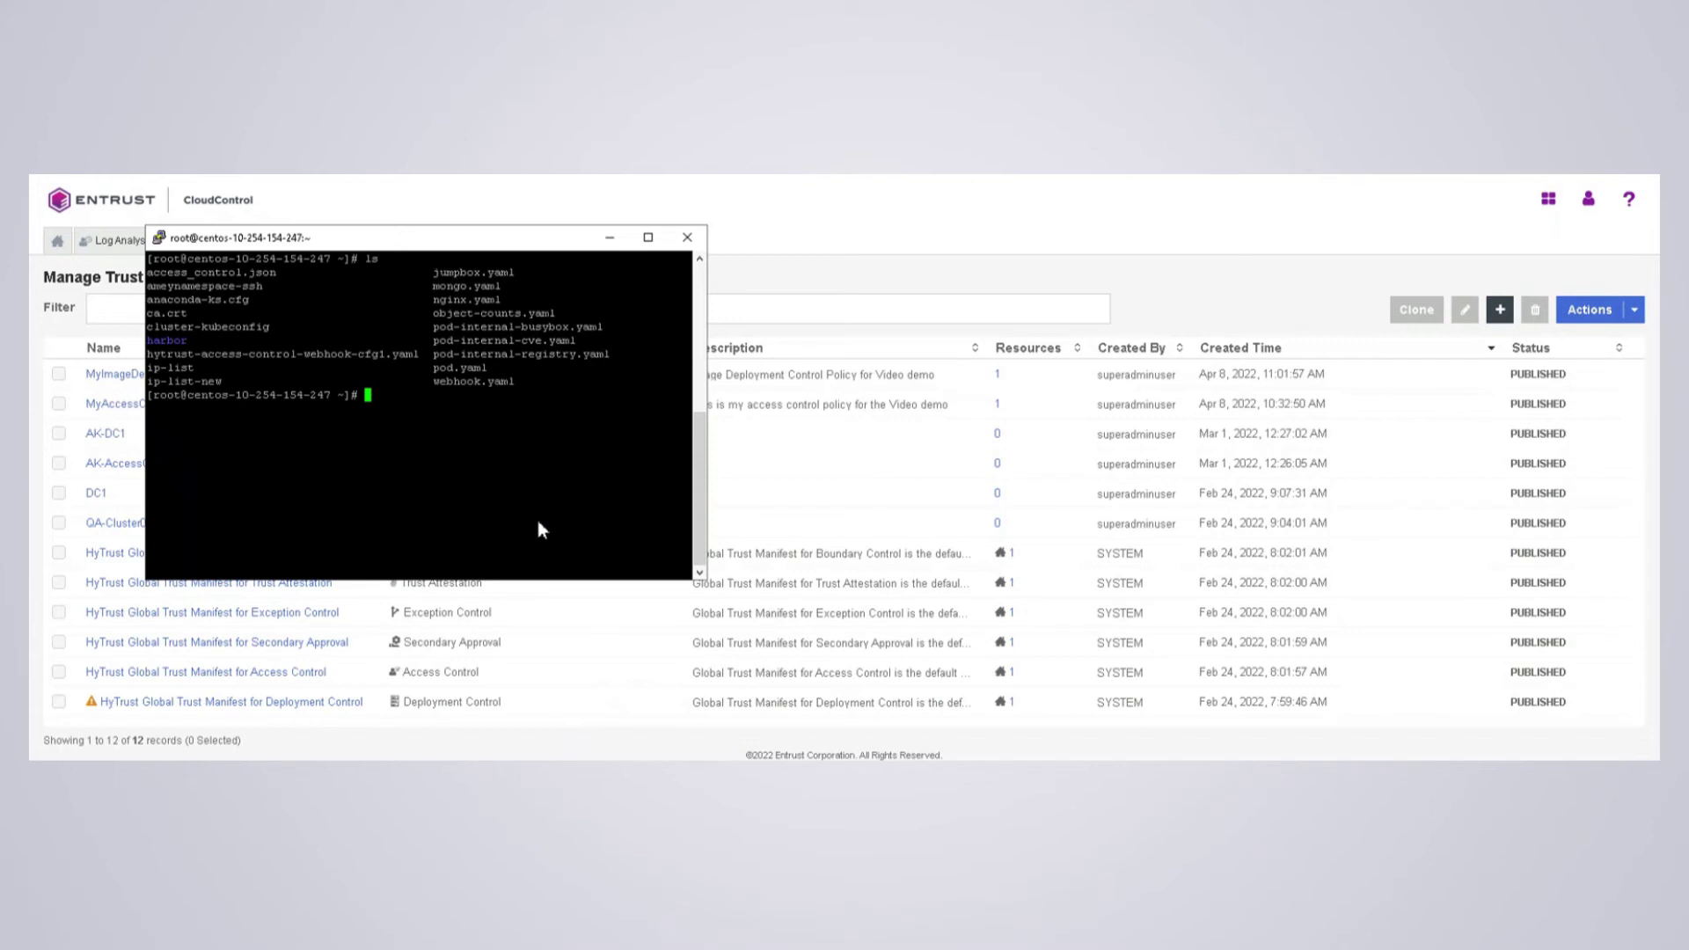
type("cat pod-internal-cve.j")
type("aml")
key("Return")
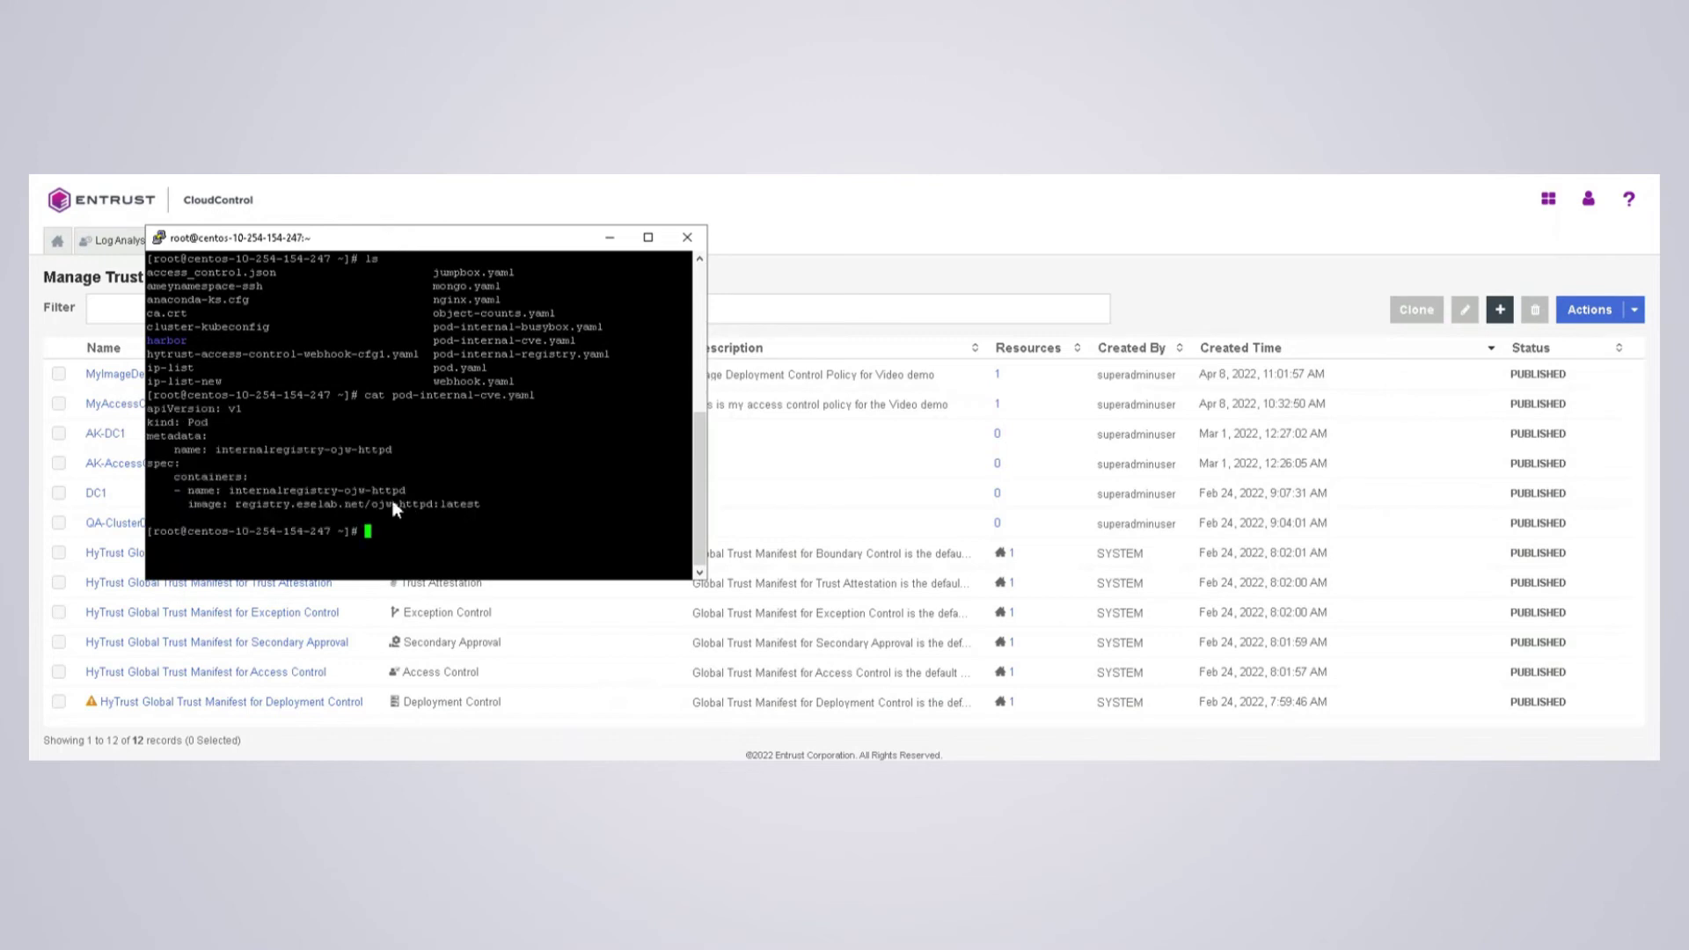
double_click(417, 502)
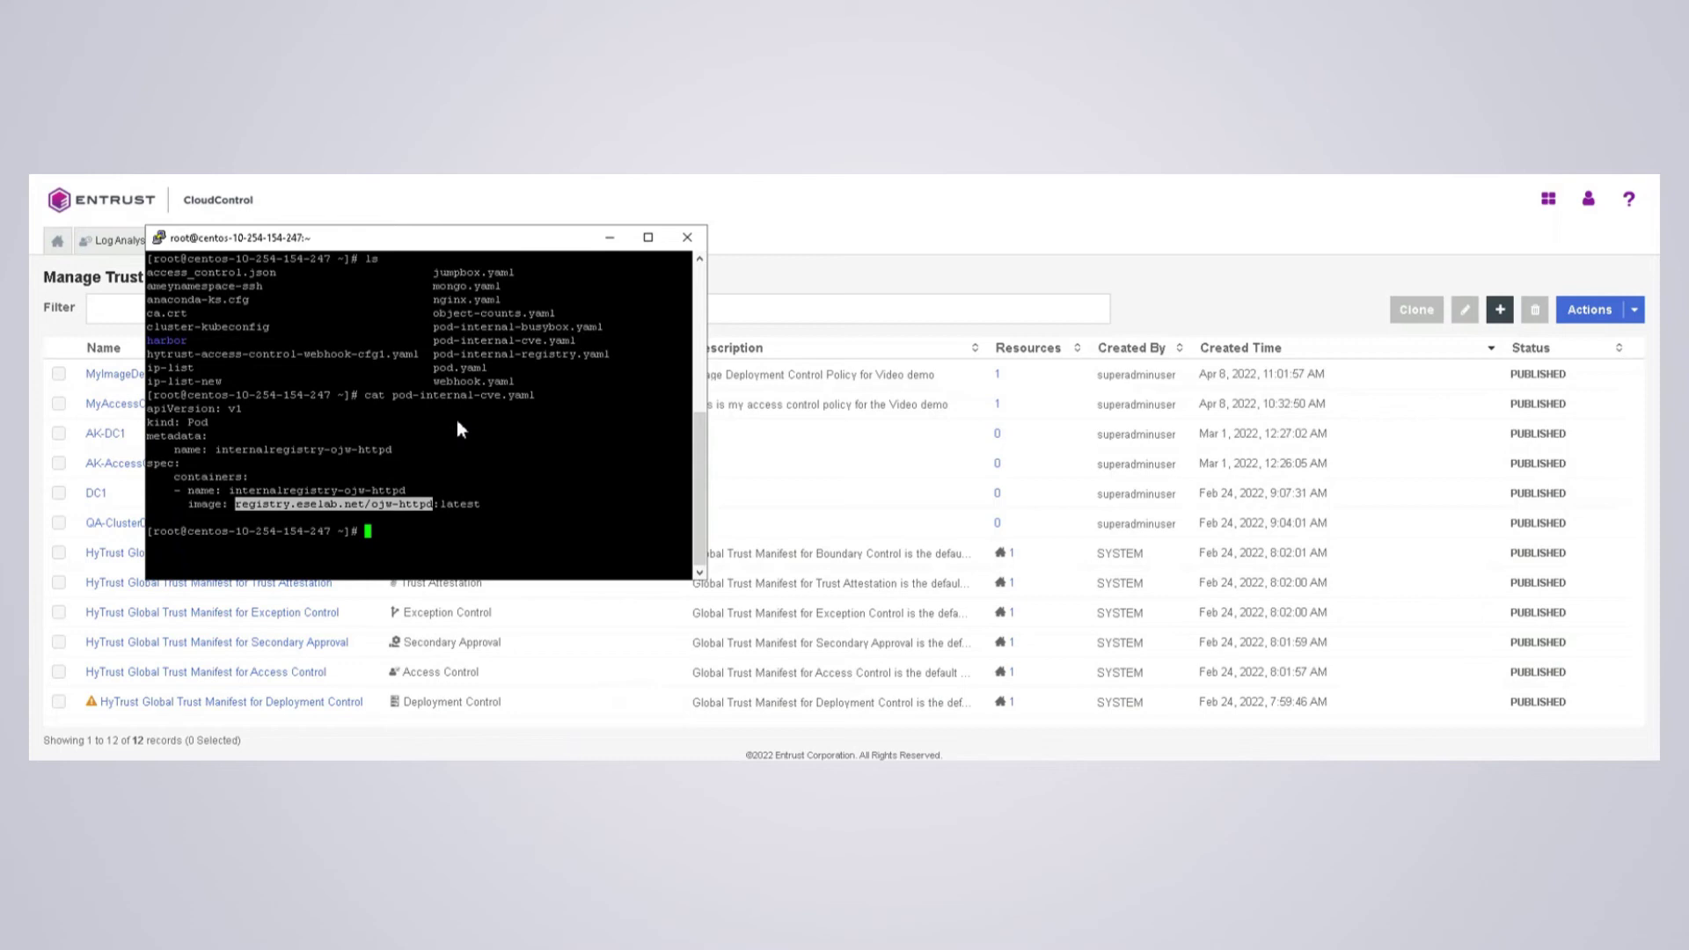
Try kubectl create -f pod-internal-cve.yaml and see it denied by the security policy.
key("Up")
key("Down")
type("clear")
key("Up")
key("Up")
key("Up")
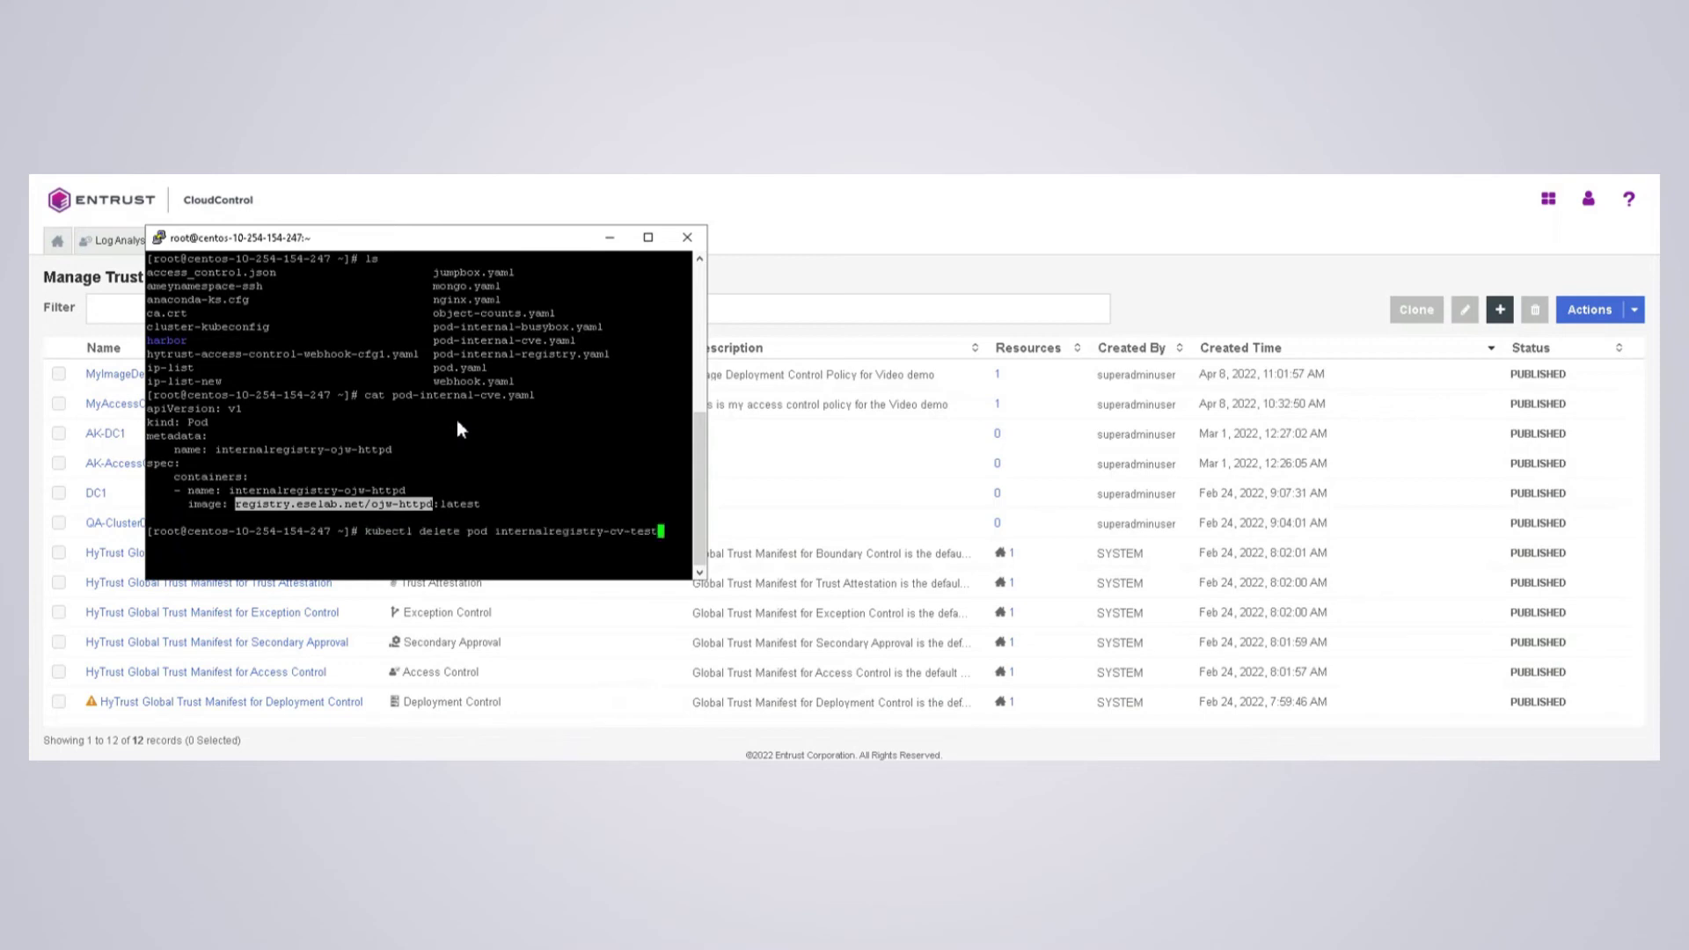
key("BackSpace")
key("BackSpace")
key("BackSpace")
key("BackSpace")
key("BackSpace")
key("BackSpace")
key("BackSpace")
key("BackSpace")
key("BackSpace")
key("BackSpace")
key("BackSpace")
key("BackSpace")
key("BackSpace")
key("BackSpace")
type("-cve")
key("Tab")
key("Return")
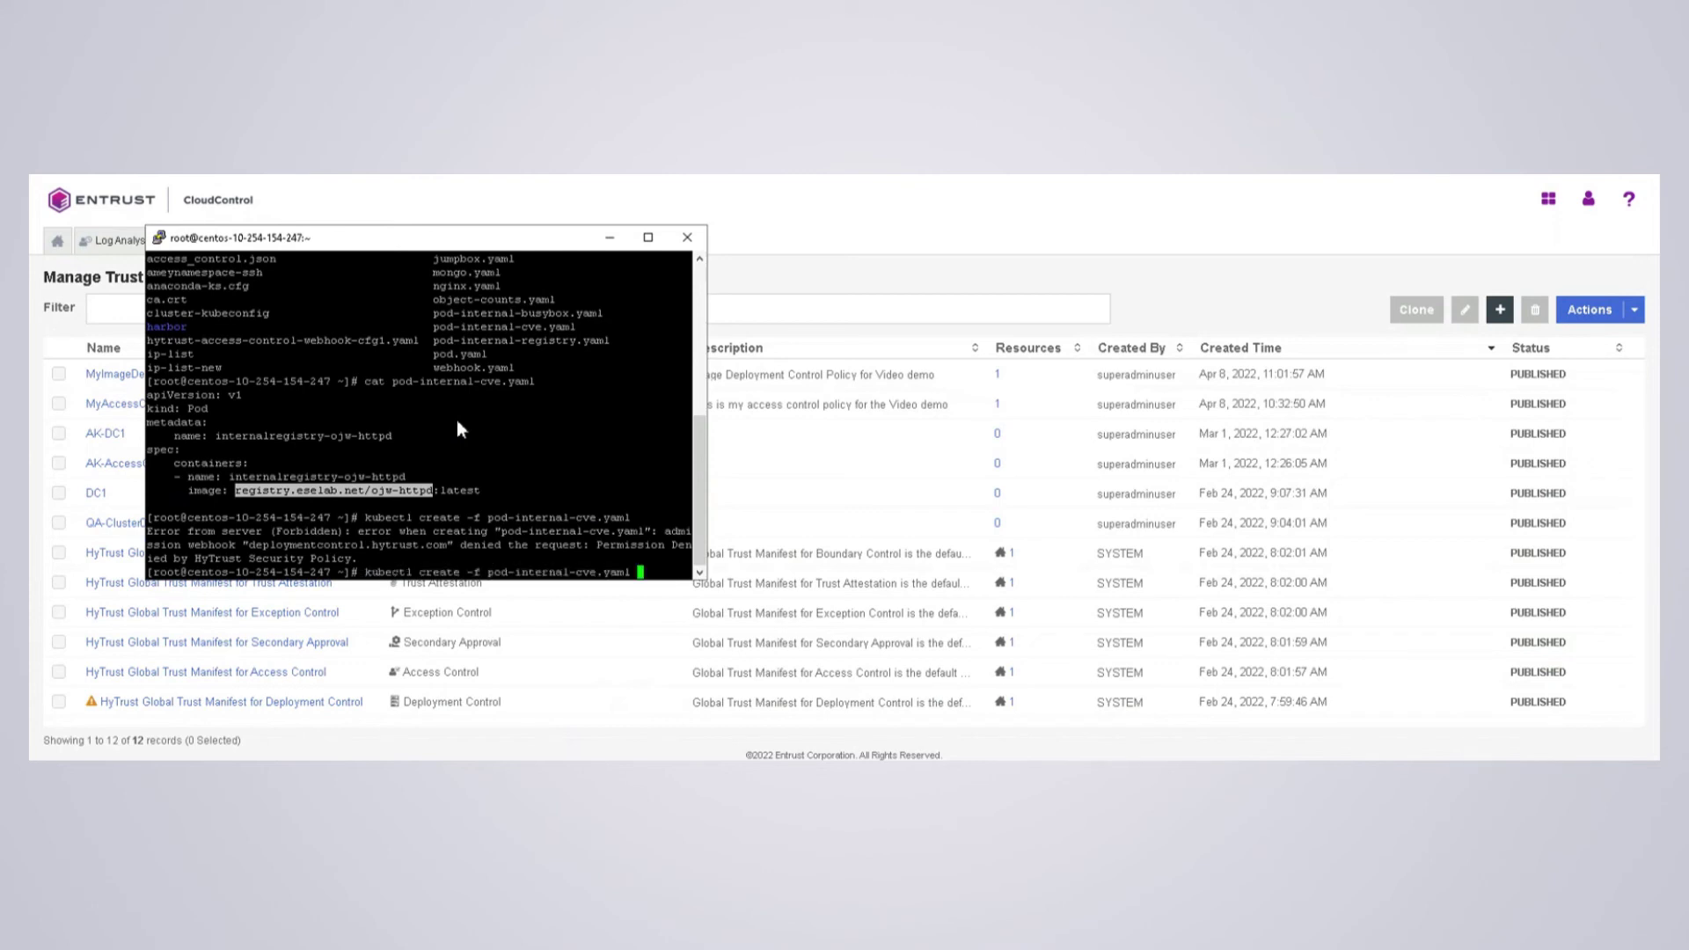
Deploy pod-internal-registry.yaml and pod-internal-busybox.yaml again using recalled create commands.
type("ls")
key("BackSpace")
key("BackSpace")
type("kubectl delete pod internalregistry-cv-test")
key("Up")
key("Up")
key("Up")
key("Return")
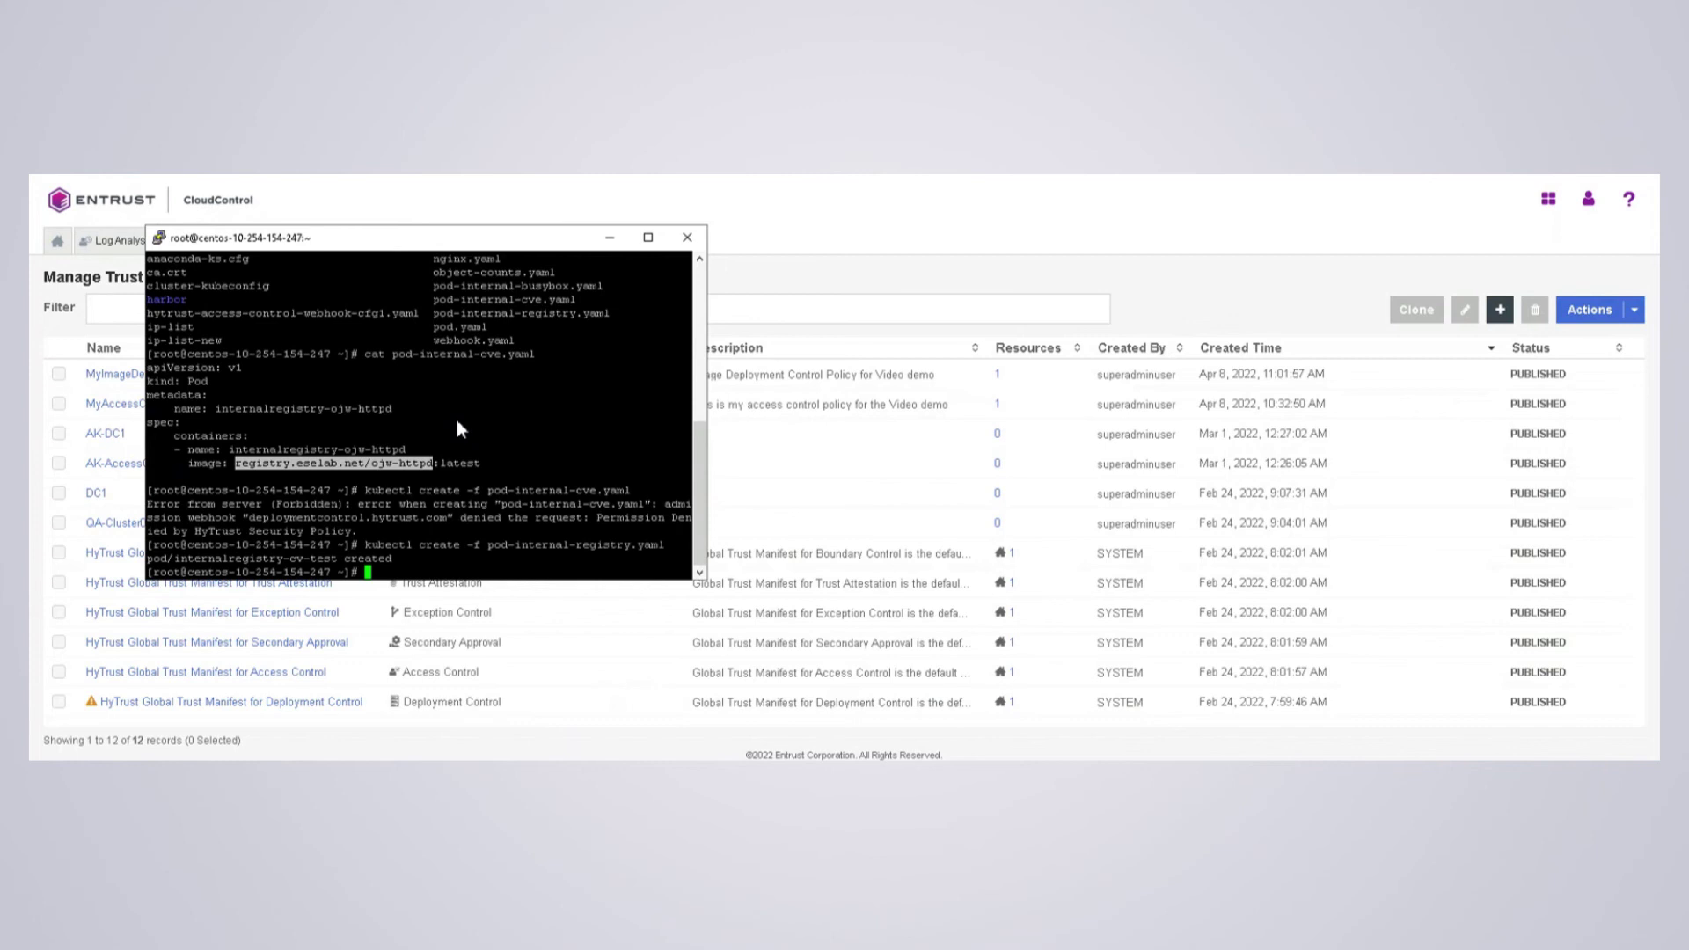
key("Up")
key("BackSpace")
key("BackSpace")
key("BackSpace")
key("BackSpace")
key("BackSpace")
key("BackSpace")
key("BackSpace")
key("BackSpace")
key("BackSpace")
key("BackSpace")
key("BackSpace")
key("BackSpace")
key("BackSpace")
key("BackSpace")
key("BackSpace")
key("BackSpace")
key("BackSpace")
key("BackSpace")
key("BackSpace")
key("BackSpace")
type("clear")
key("Up")
key("Up")
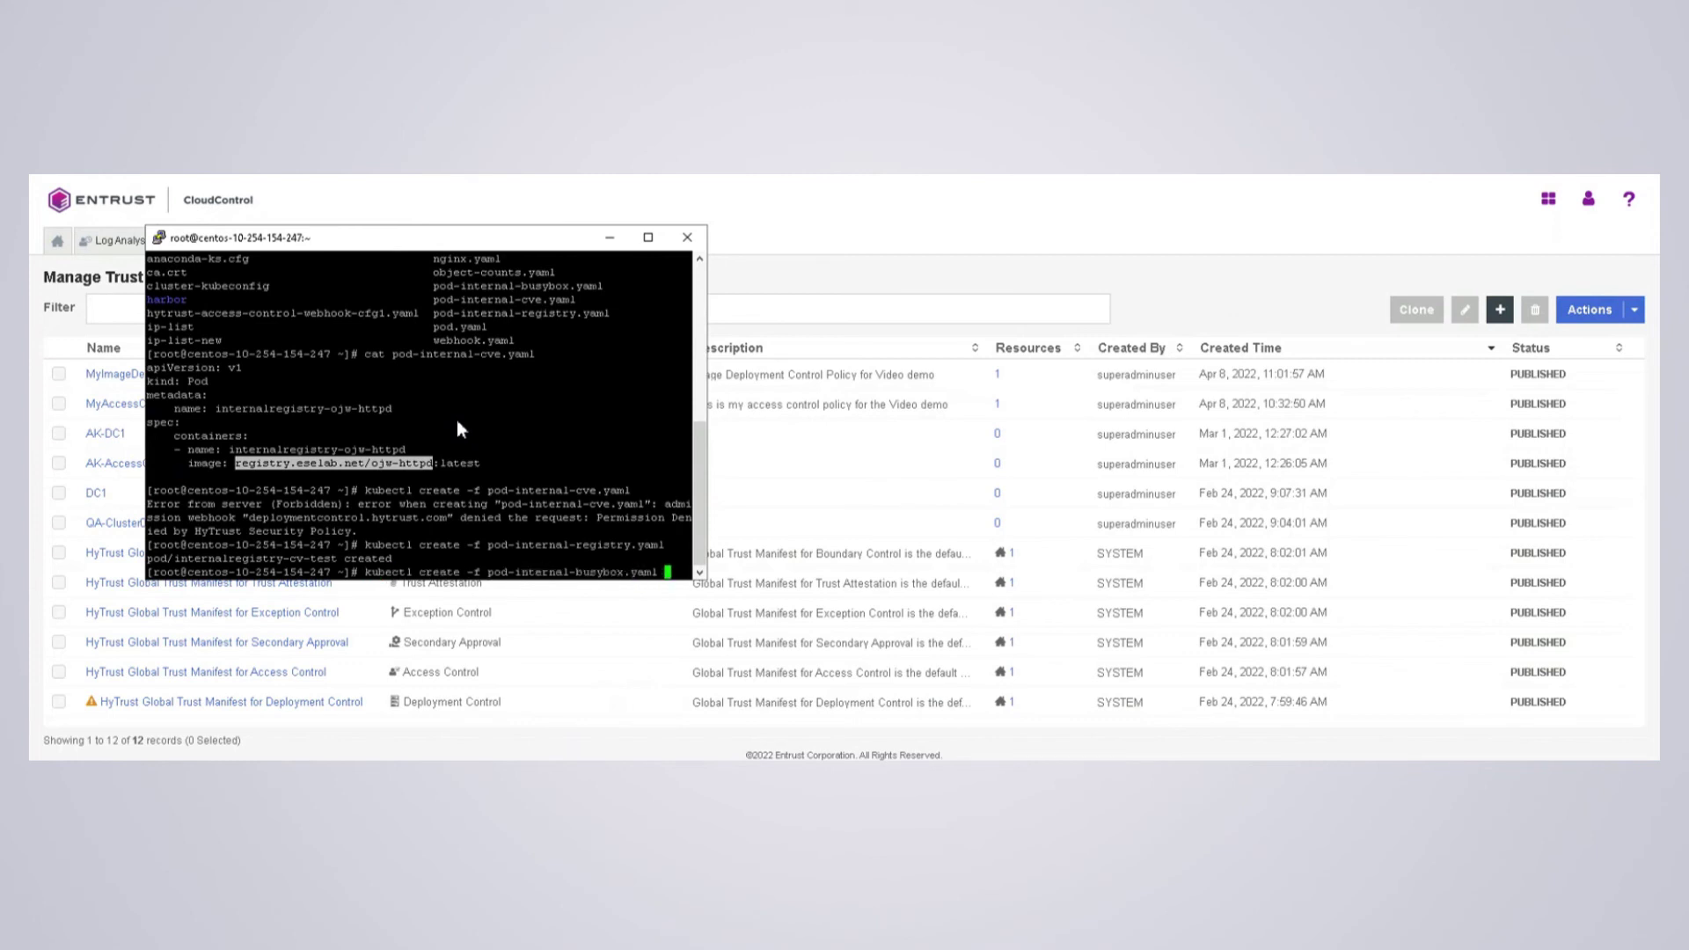
key("Return")
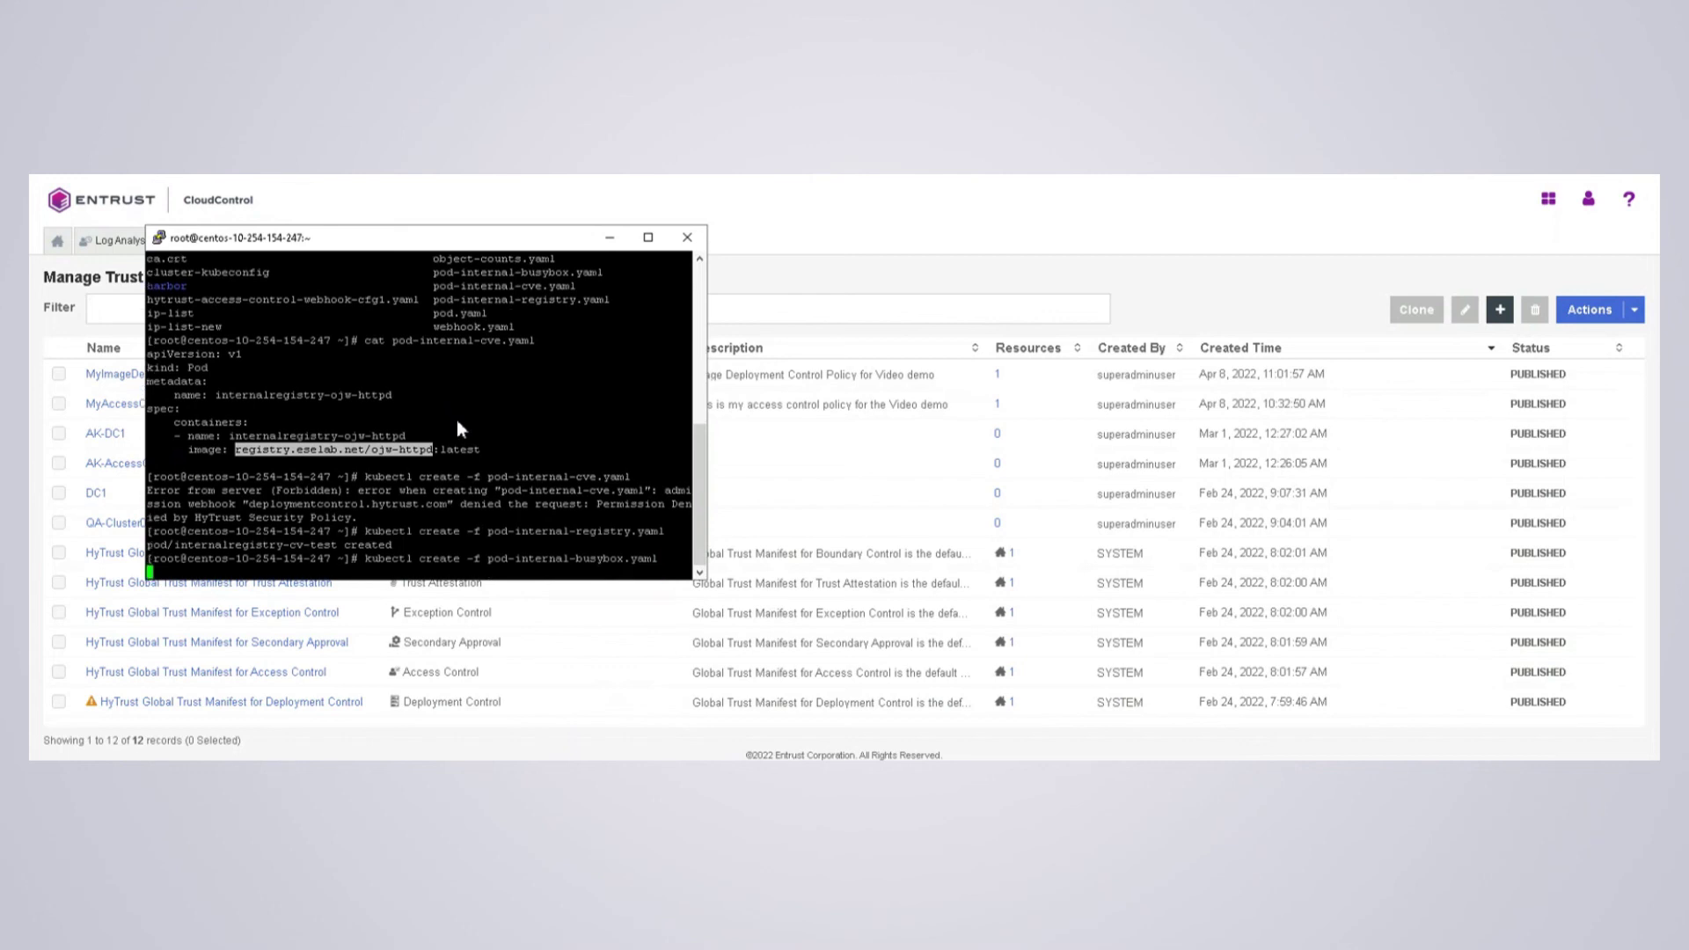